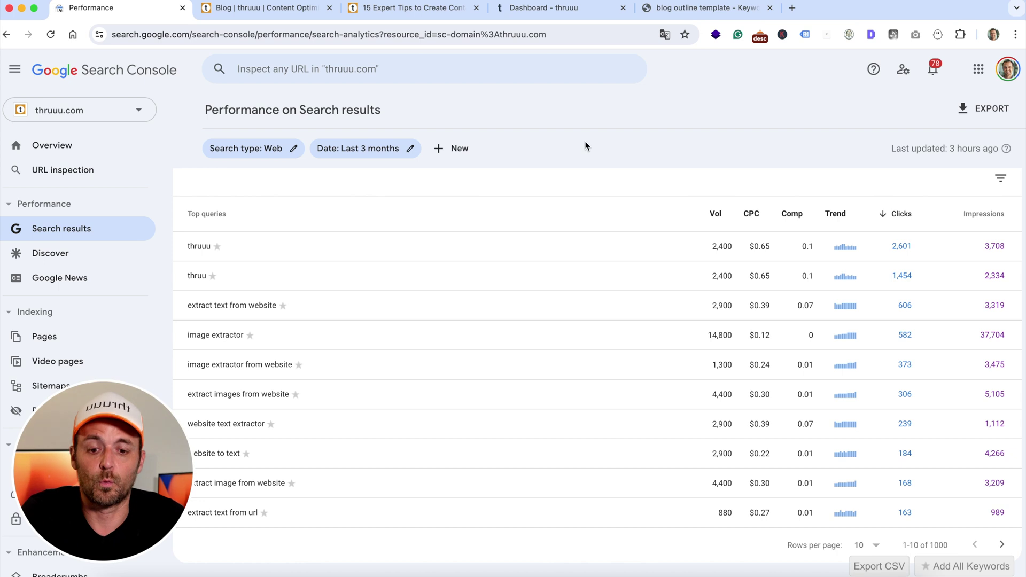
{"action": "left_click", "coordinate": [458, 152]}
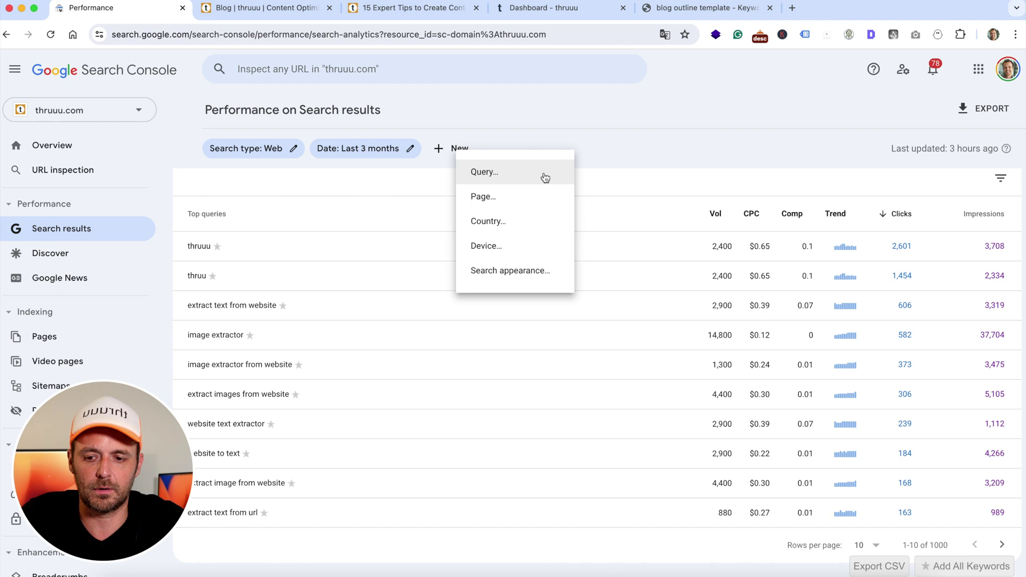
{"action": "left_click", "coordinate": [476, 196]}
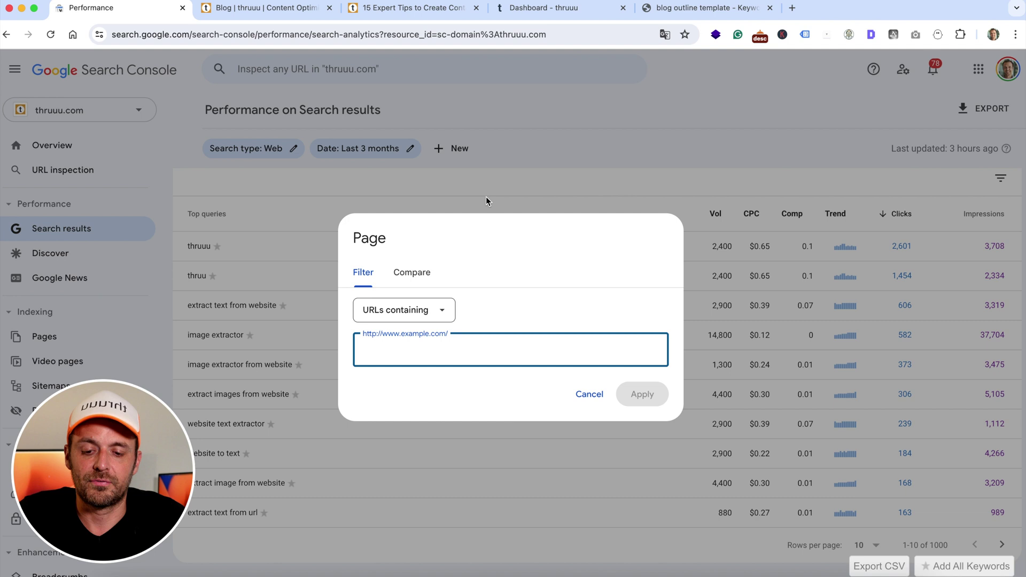
{"action": "left_click", "coordinate": [393, 11]}
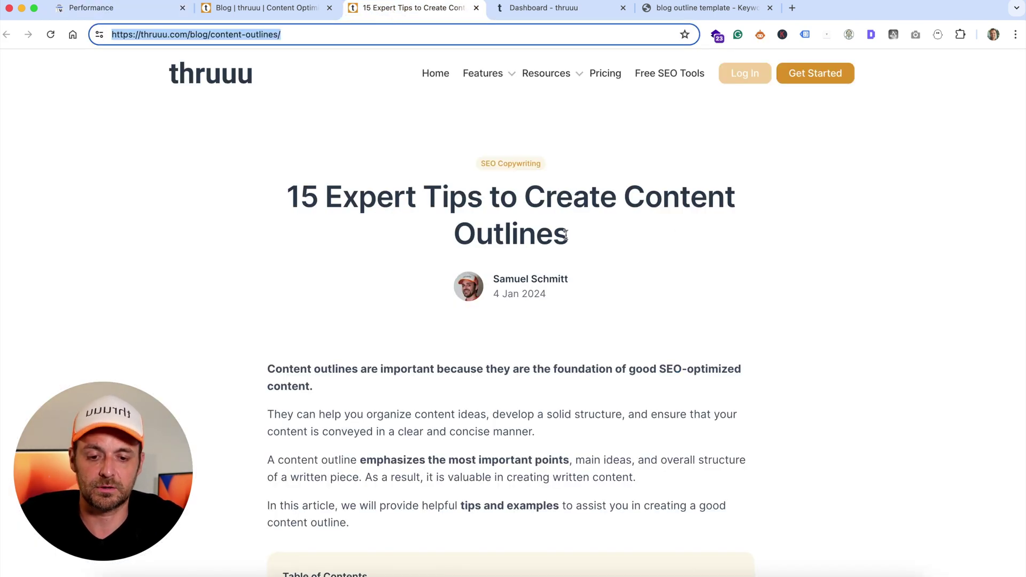
{"action": "triple_click", "coordinate": [257, 33]}
{"action": "key", "text": "super+c"}
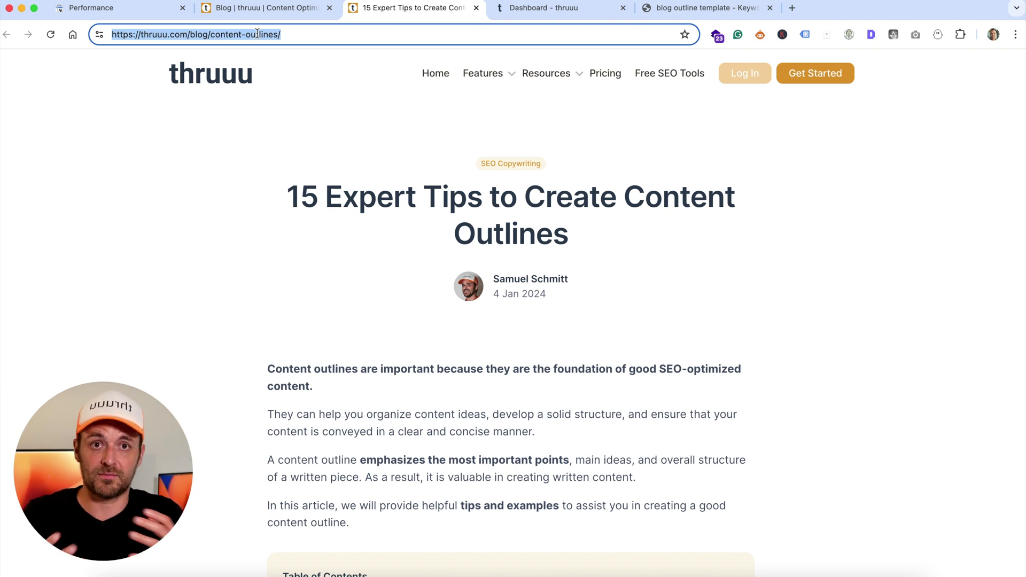
{"action": "left_click", "coordinate": [130, 11]}
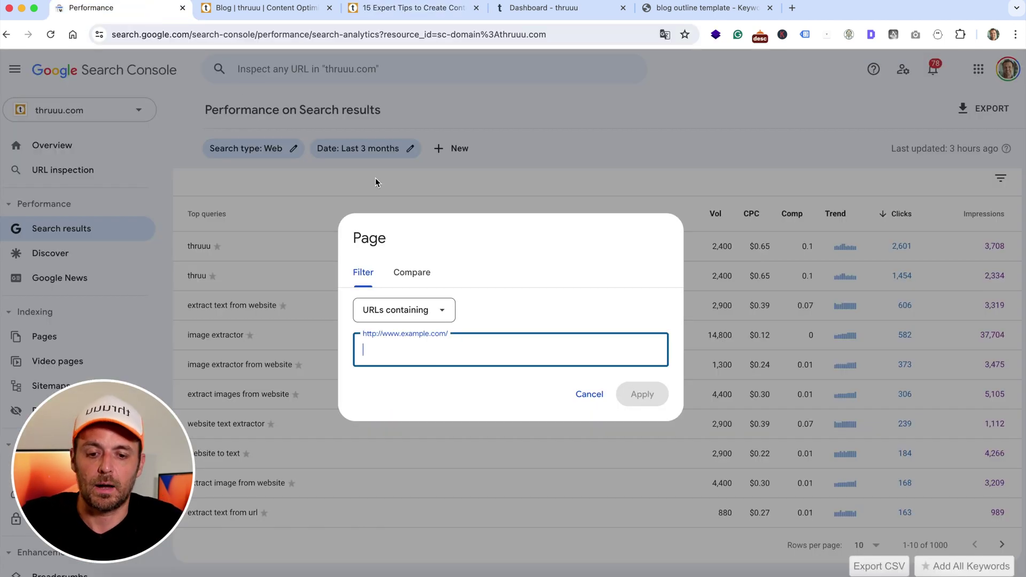
{"action": "key", "text": "super+v"}
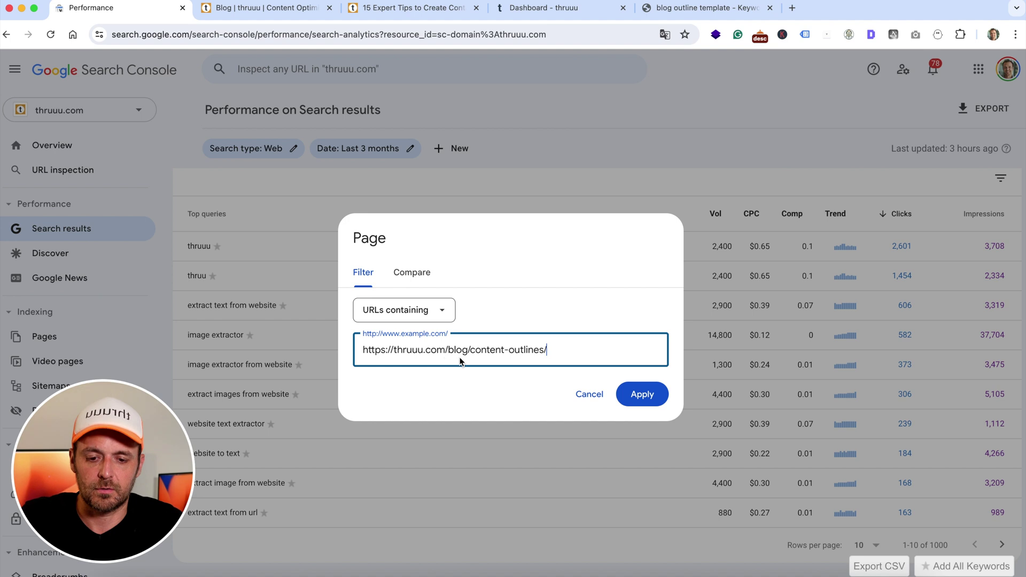
{"action": "left_click", "coordinate": [639, 396]}
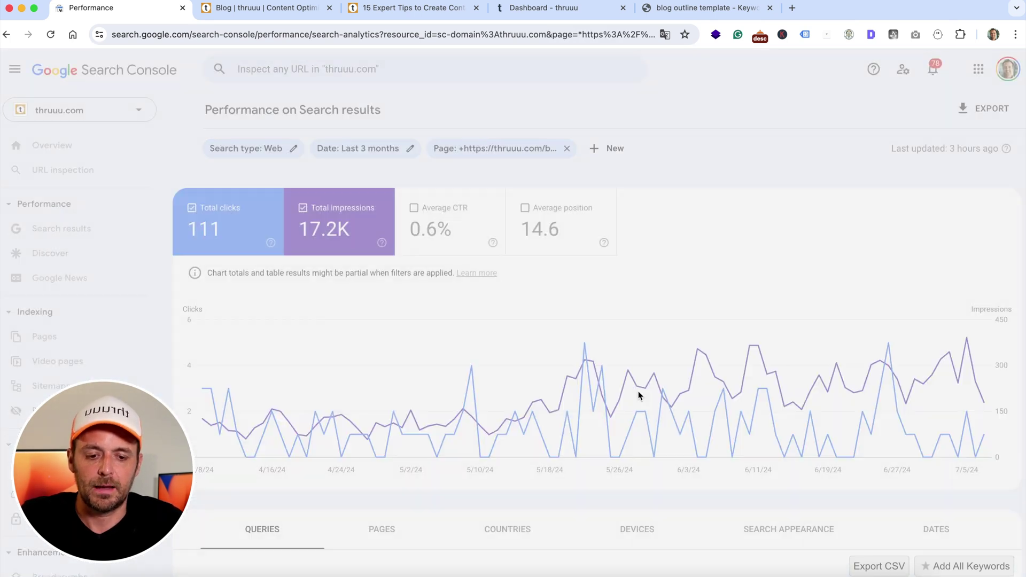
{"action": "scroll", "coordinate": [640, 396], "scroll_direction": "down", "scroll_amount": 7}
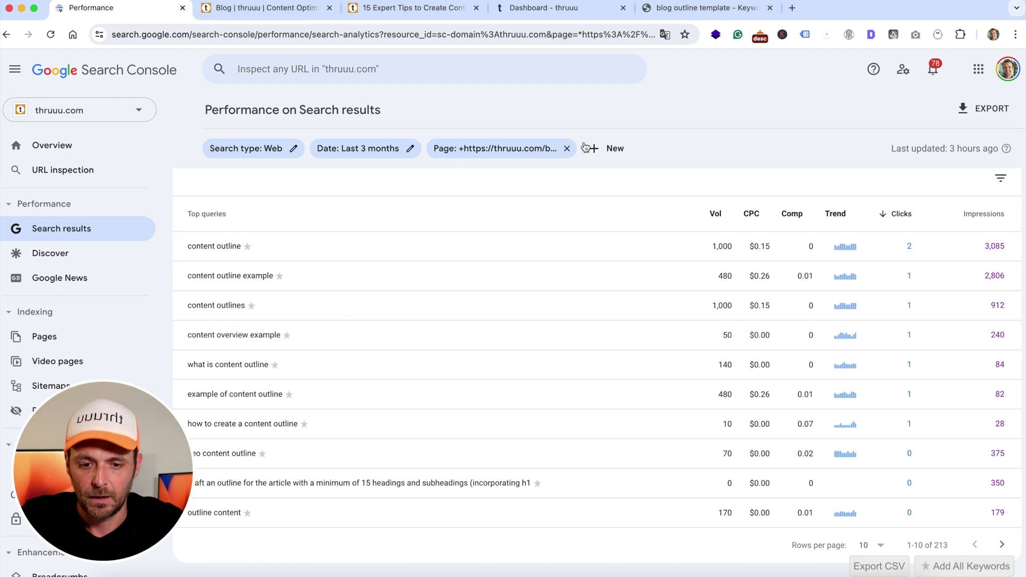
Remove the page filter and add a custom regex query filter matching "content brief|ou"
{"action": "left_click", "coordinate": [567, 148]}
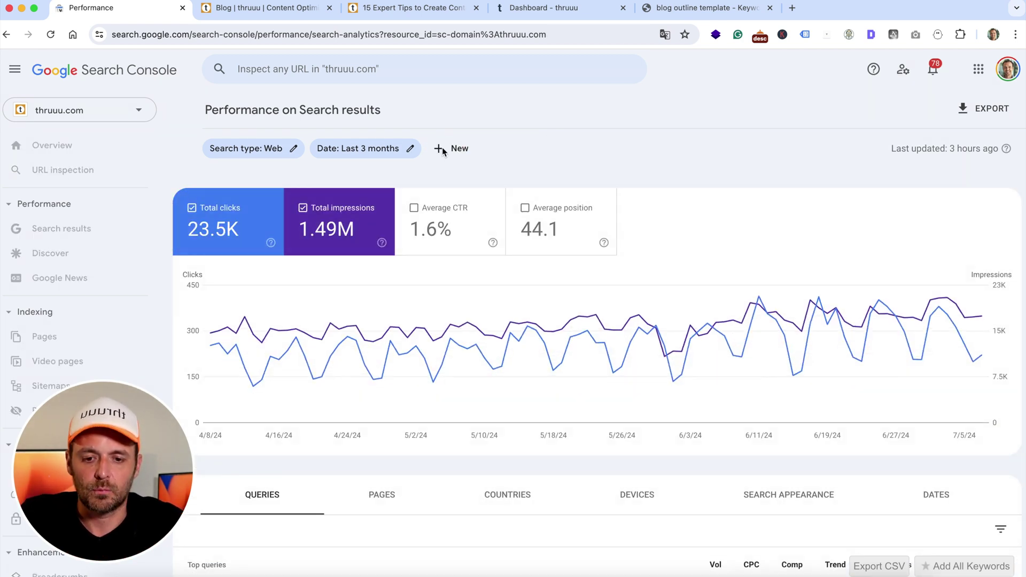
{"action": "left_click", "coordinate": [454, 148]}
{"action": "left_click", "coordinate": [462, 171]}
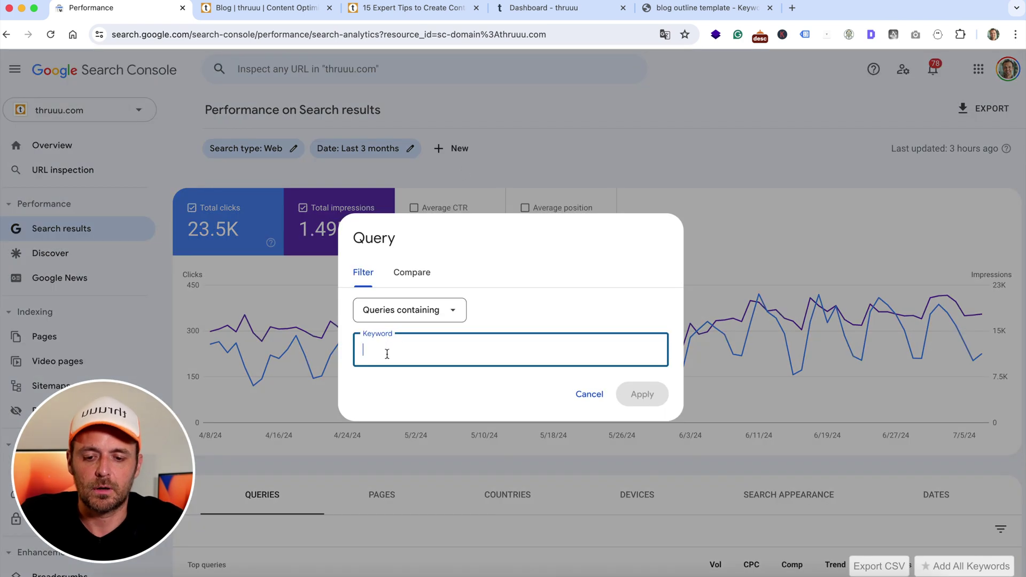
{"action": "left_click", "coordinate": [391, 313]}
{"action": "left_click", "coordinate": [379, 398]}
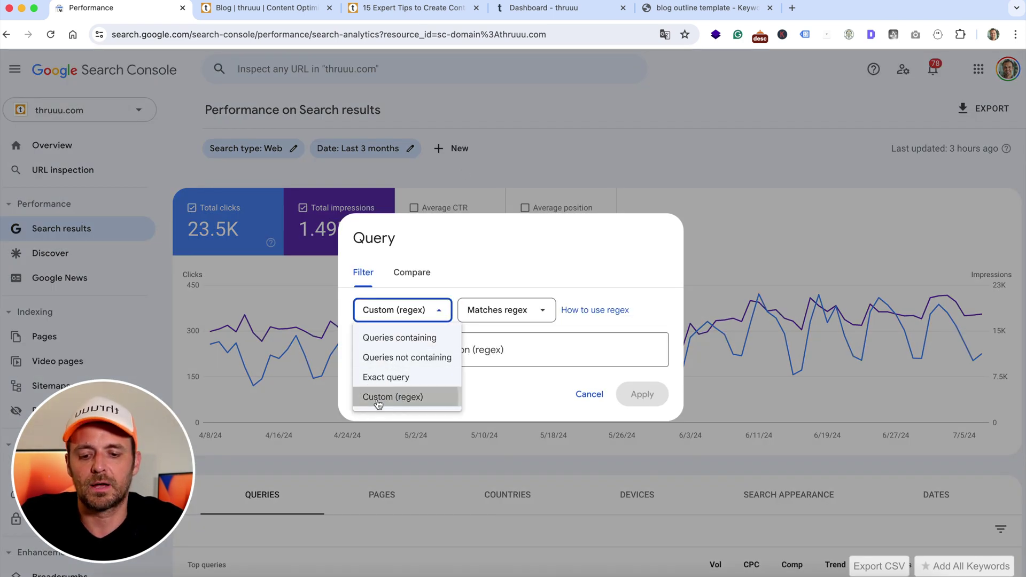
{"action": "left_click", "coordinate": [410, 352]}
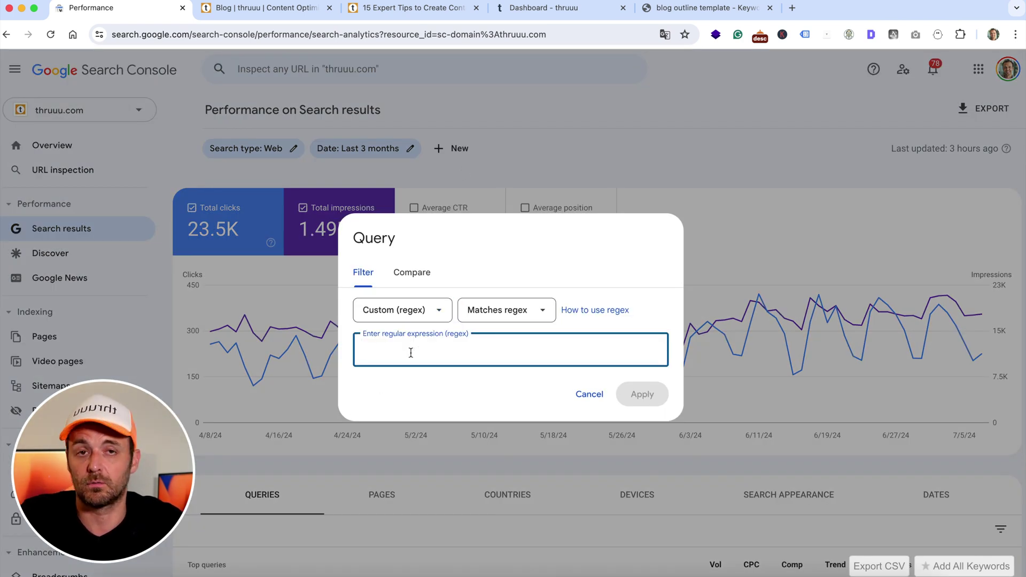
{"action": "type", "text": "con"}
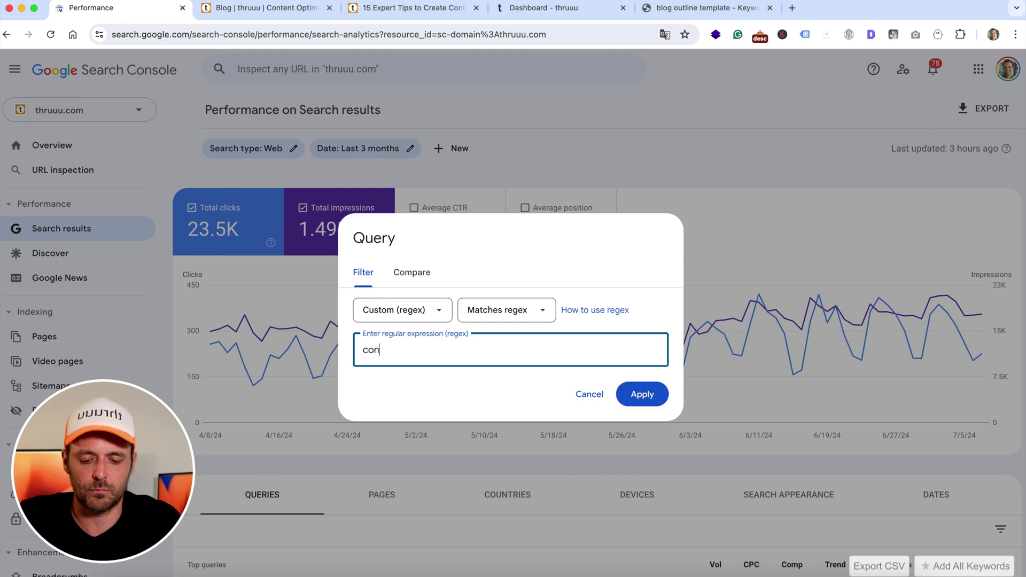
{"action": "type", "text": "tent brief|ou"}
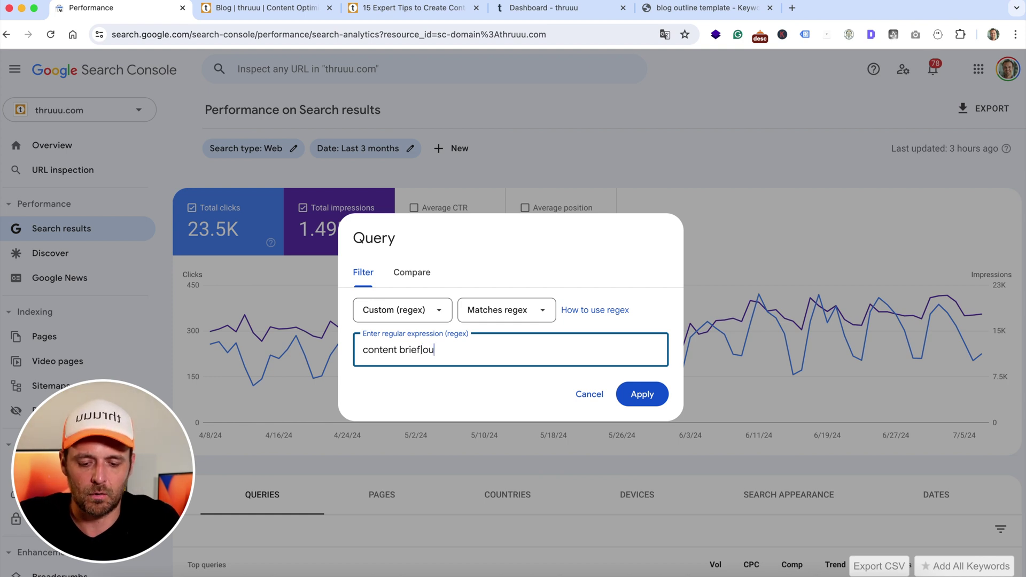
{"action": "left_click", "coordinate": [641, 394]}
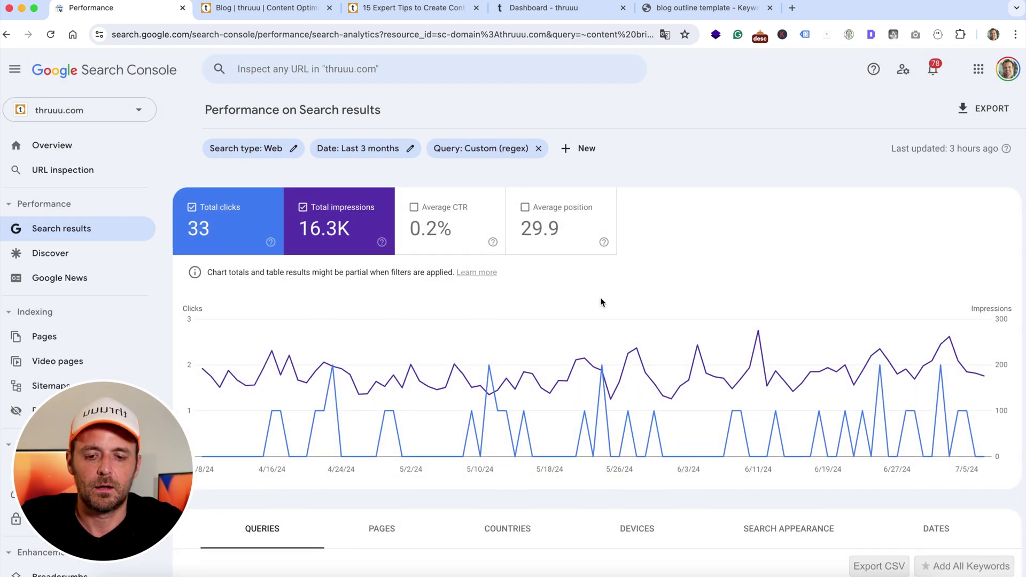
Look through the regex-filtered top queries and check the export options for them
{"action": "scroll", "coordinate": [601, 297], "scroll_direction": "down", "scroll_amount": 5}
{"action": "scroll", "coordinate": [601, 302], "scroll_direction": "down", "scroll_amount": 2}
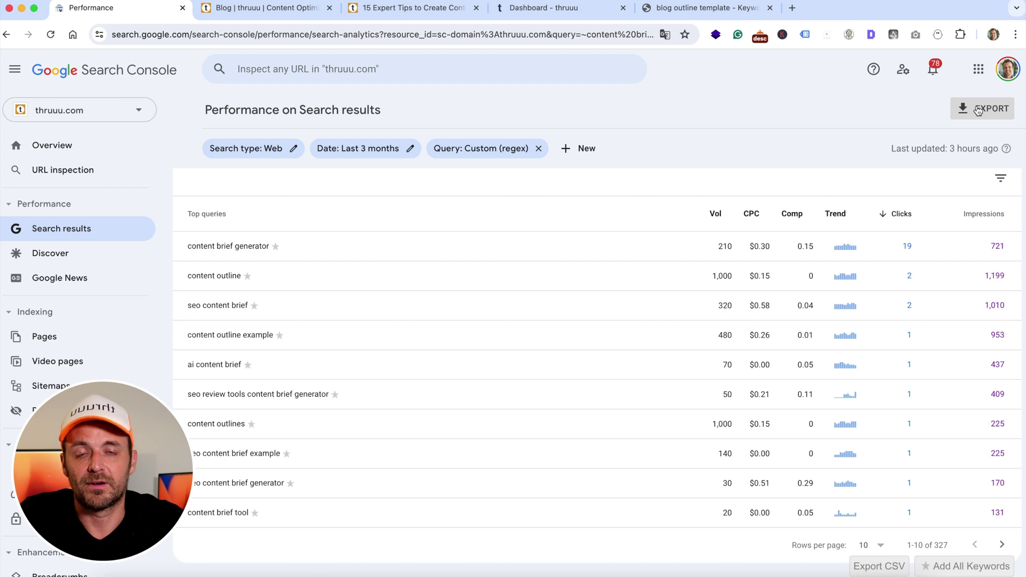
{"action": "left_click", "coordinate": [978, 111]}
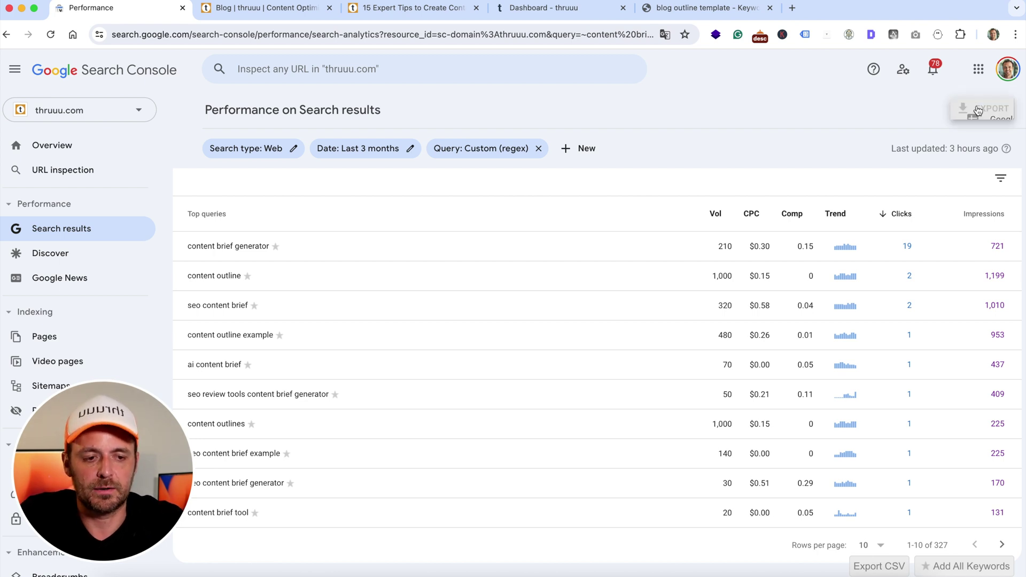
{"action": "left_click", "coordinate": [829, 106]}
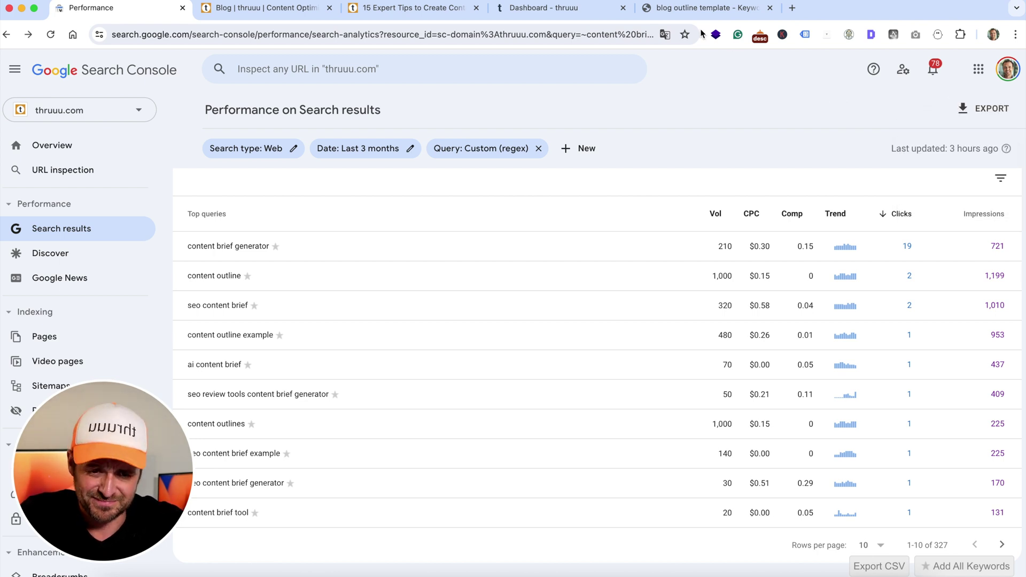
Switch to thruuu and open the "Content Brief or Outline (for demo)" report from the existing topic clusters
{"action": "left_click", "coordinate": [539, 9]}
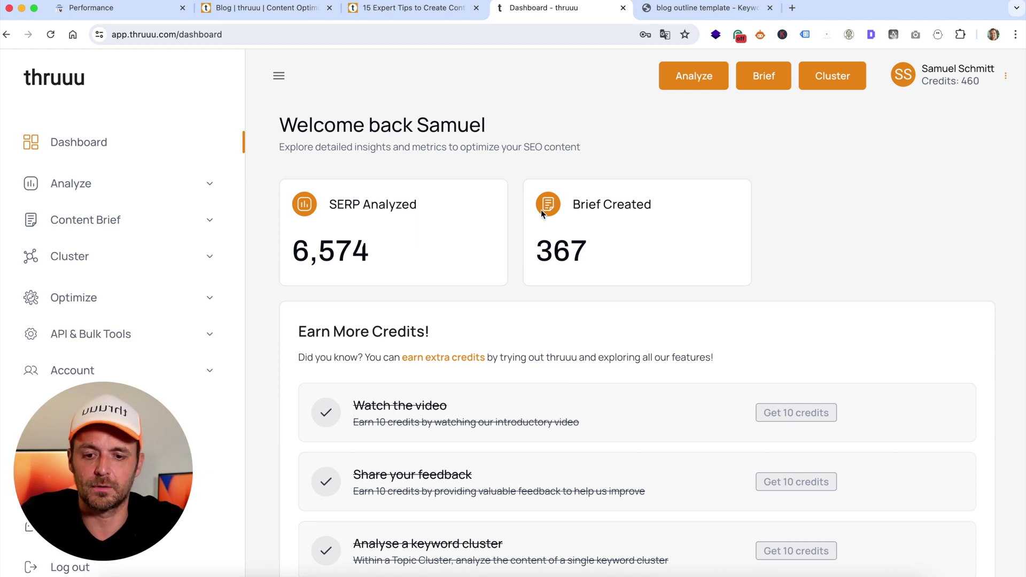
{"action": "left_click", "coordinate": [824, 79]}
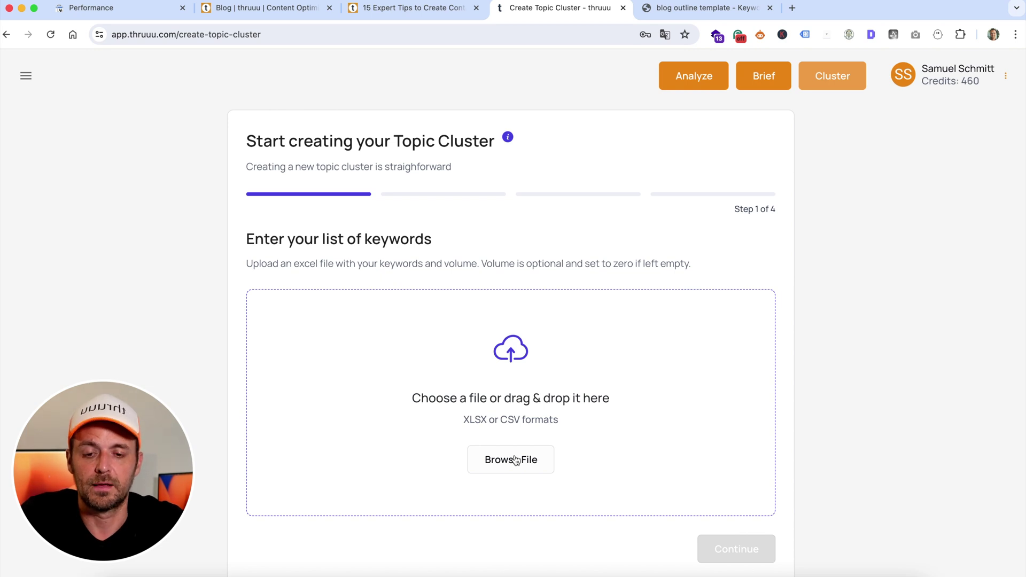
{"action": "left_click", "coordinate": [25, 75]}
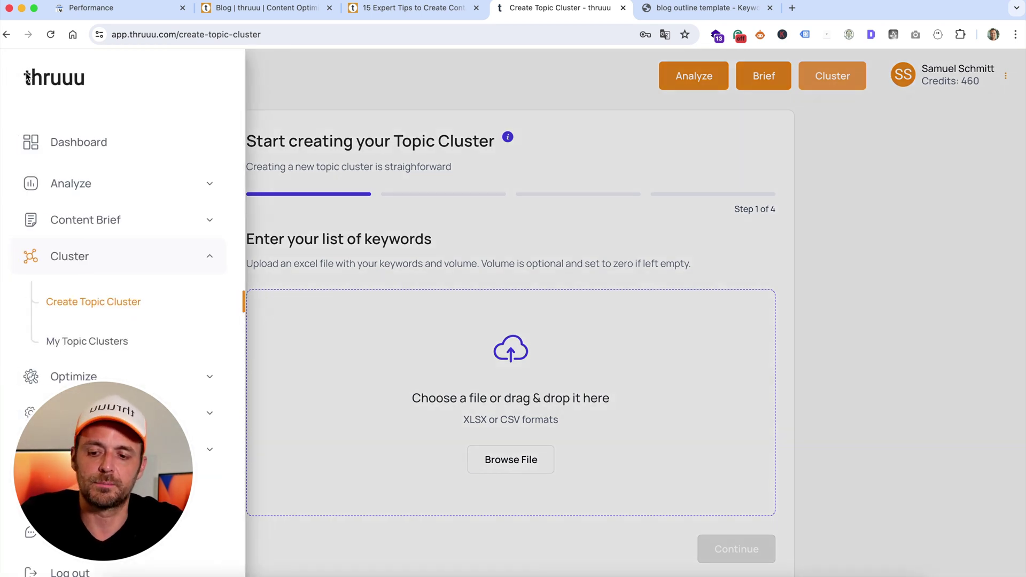
{"action": "left_click", "coordinate": [80, 340]}
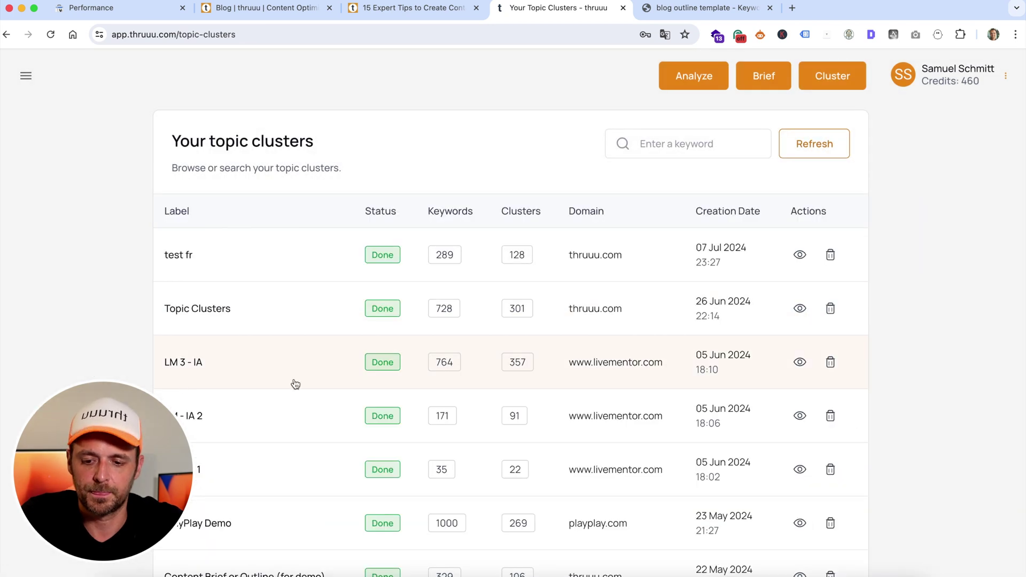
{"action": "scroll", "coordinate": [295, 384], "scroll_direction": "down", "scroll_amount": 5}
{"action": "left_click", "coordinate": [274, 313]}
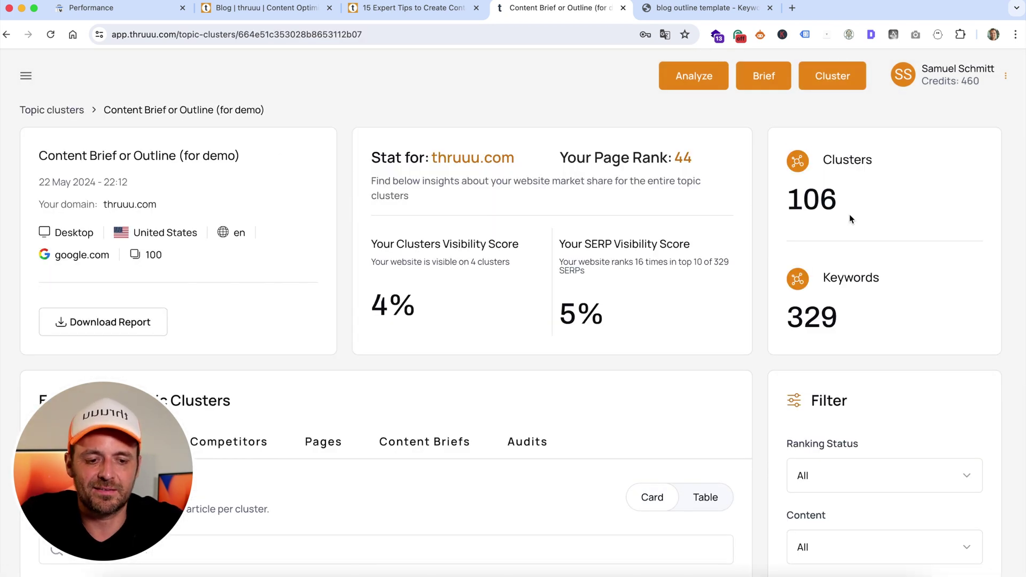
Compare the topic cluster report's keyword total with the number of filtered queries in Search Console
{"action": "double_click", "coordinate": [804, 321]}
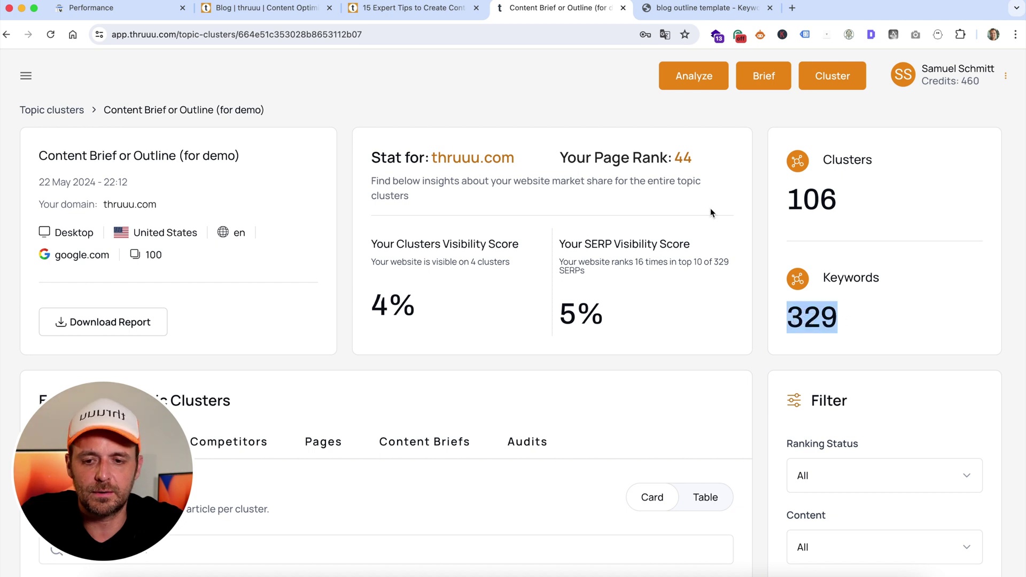
{"action": "left_click", "coordinate": [131, 8]}
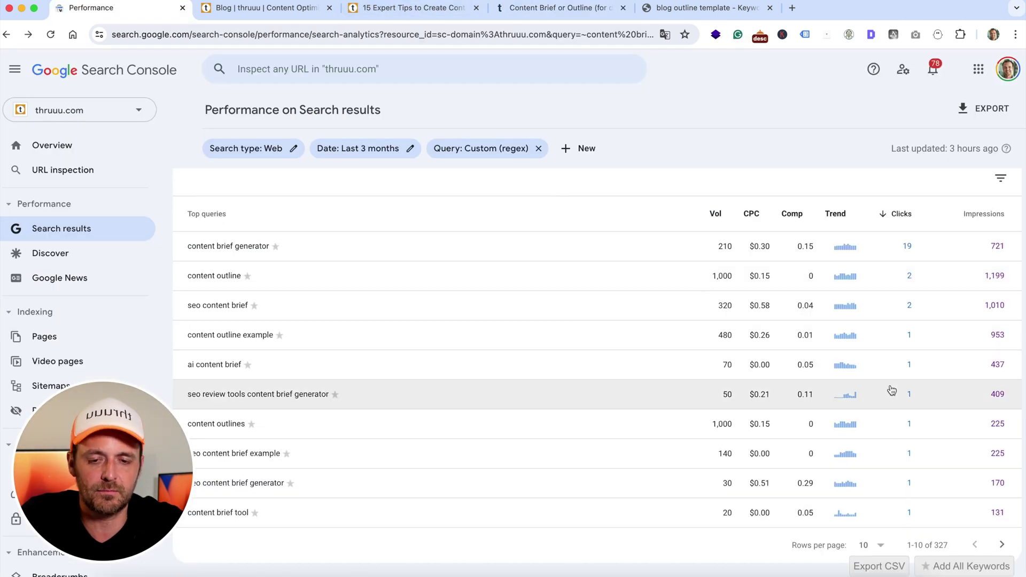
{"action": "left_click", "coordinate": [680, 13]}
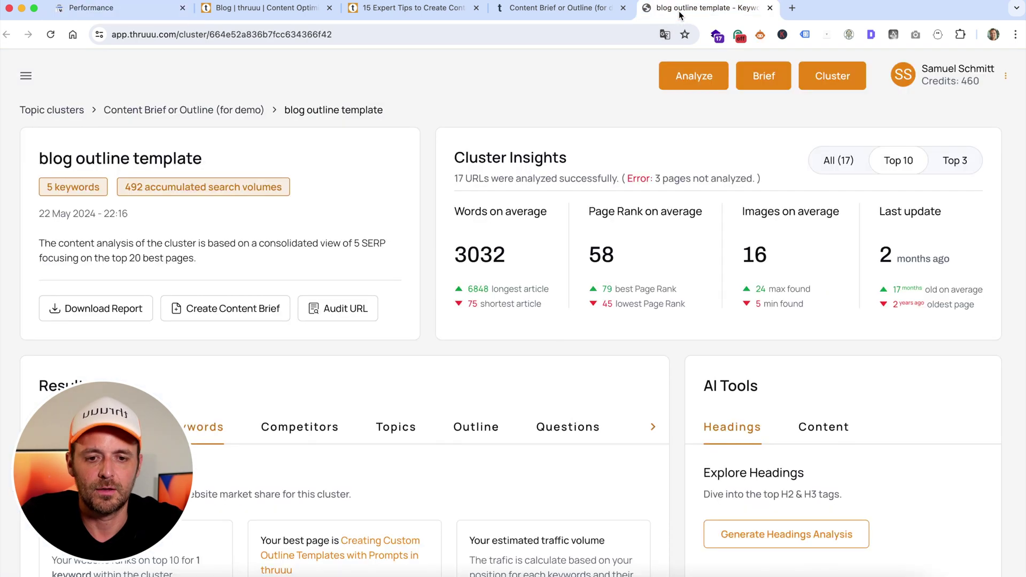
Return to the "Content Brief or Outline (for demo)" report and browse its cluster cards and filter options
{"action": "left_click", "coordinate": [533, 14]}
{"action": "scroll", "coordinate": [402, 198], "scroll_direction": "down", "scroll_amount": 3}
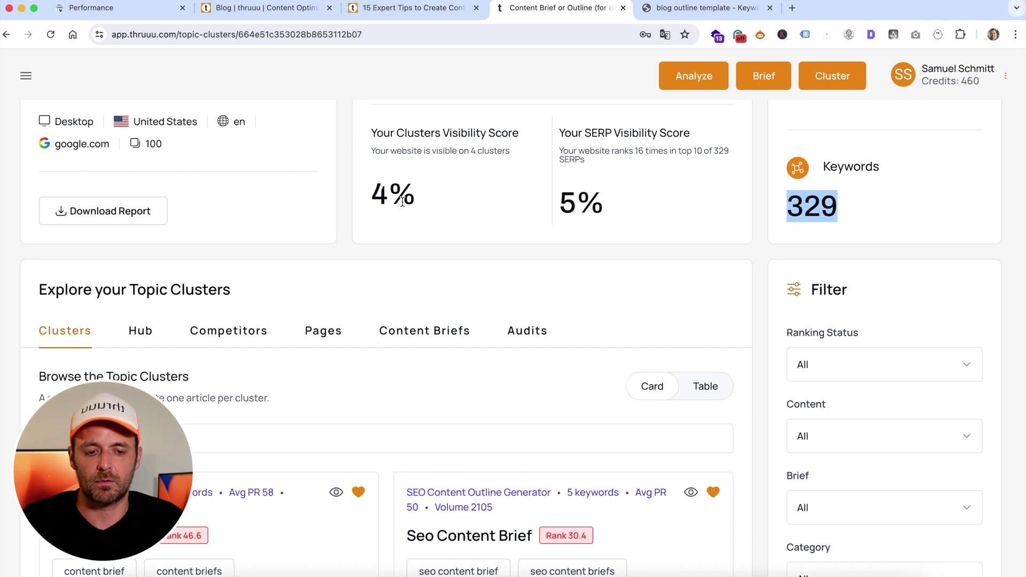
{"action": "scroll", "coordinate": [847, 319], "scroll_direction": "down", "scroll_amount": 8}
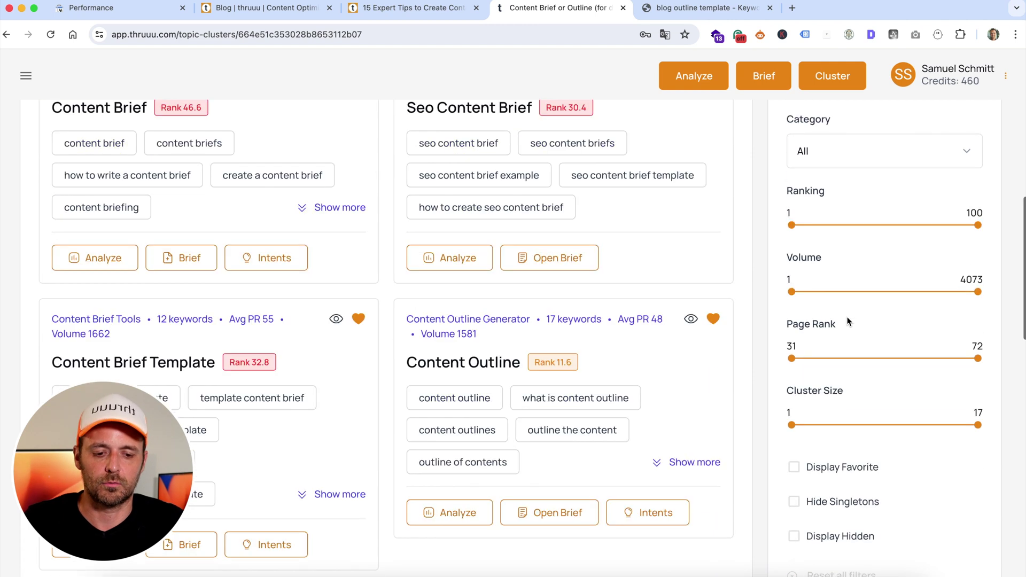
{"action": "scroll", "coordinate": [848, 321], "scroll_direction": "down", "scroll_amount": 1}
{"action": "left_click_drag", "start_coordinate": [136, 447], "coordinate": [880, 373]}
{"action": "scroll", "coordinate": [474, 351], "scroll_direction": "up", "scroll_amount": 5}
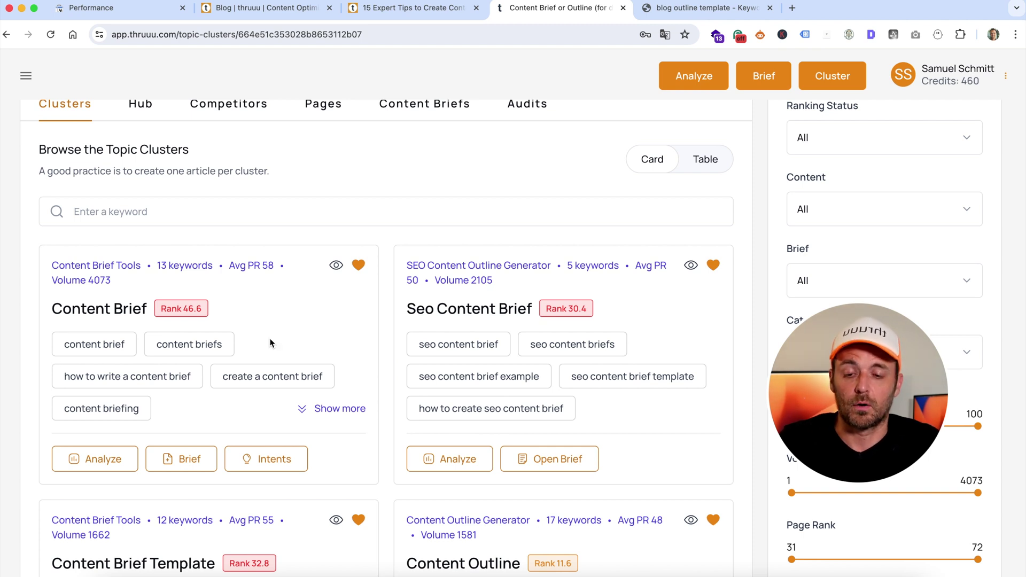
{"action": "scroll", "coordinate": [257, 302], "scroll_direction": "down", "scroll_amount": 1}
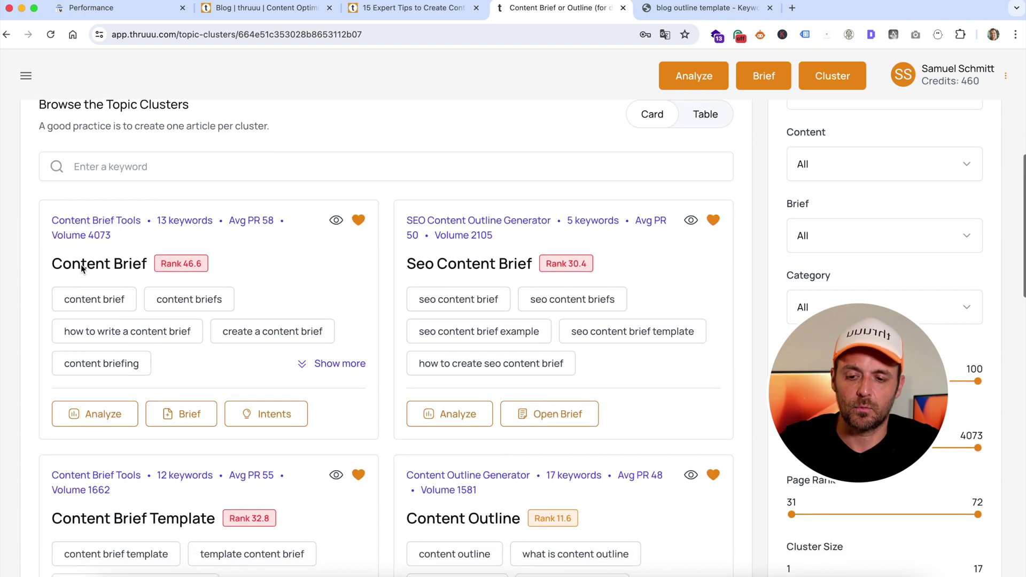
Highlight the Content Brief cluster's title, clear the highlight, and look over the cluster cards and the available filters
{"action": "triple_click", "coordinate": [64, 262]}
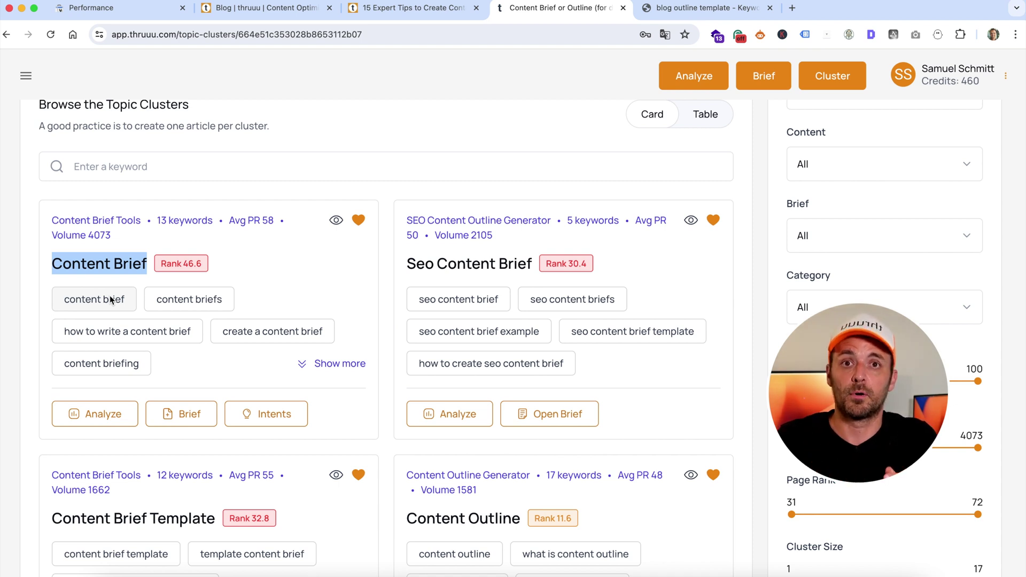
{"action": "left_click", "coordinate": [458, 138]}
{"action": "scroll", "coordinate": [458, 137], "scroll_direction": "up", "scroll_amount": 3}
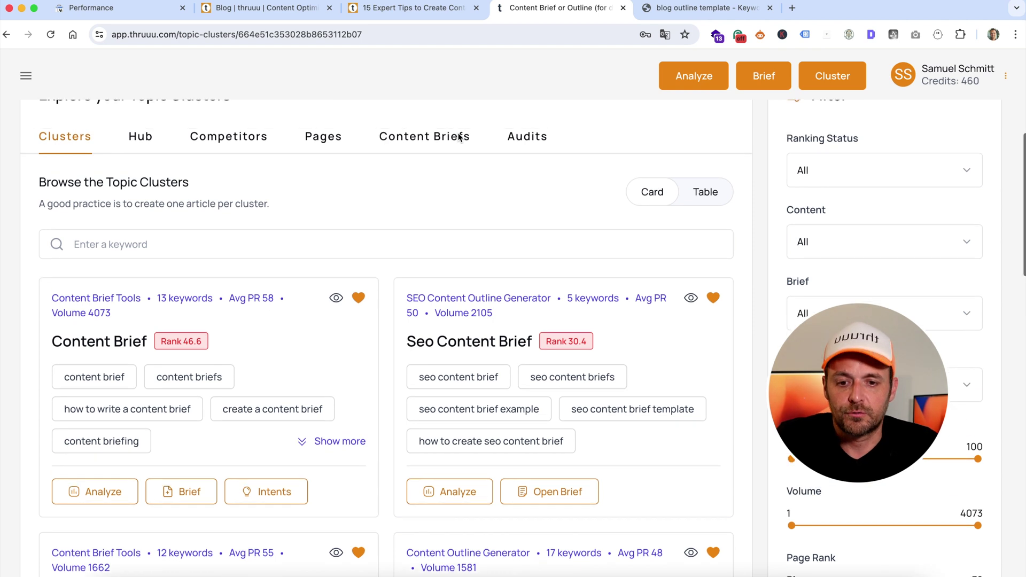
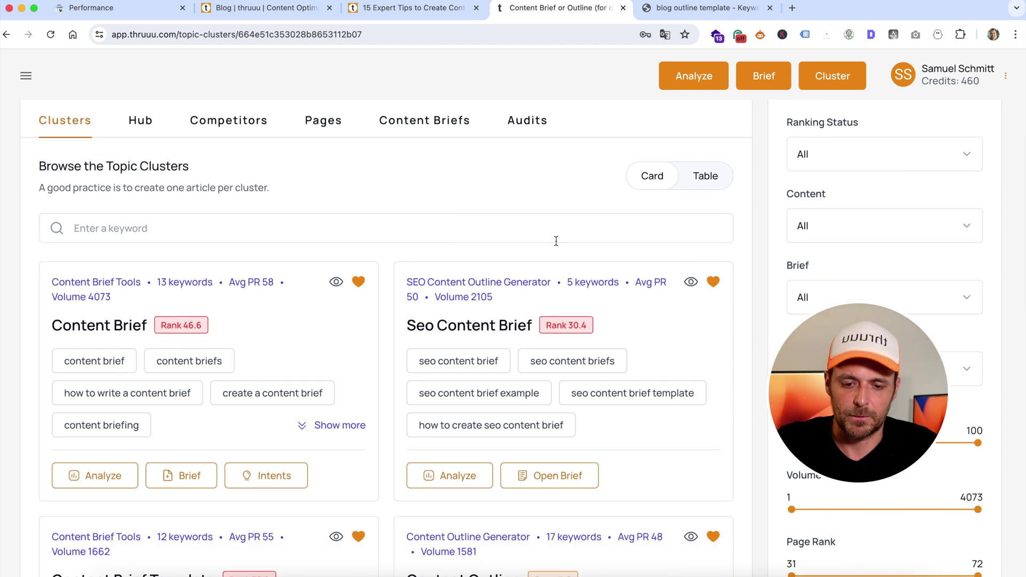
{"action": "scroll", "coordinate": [543, 250], "scroll_direction": "down", "scroll_amount": 1}
{"action": "scroll", "coordinate": [544, 252], "scroll_direction": "down", "scroll_amount": 1}
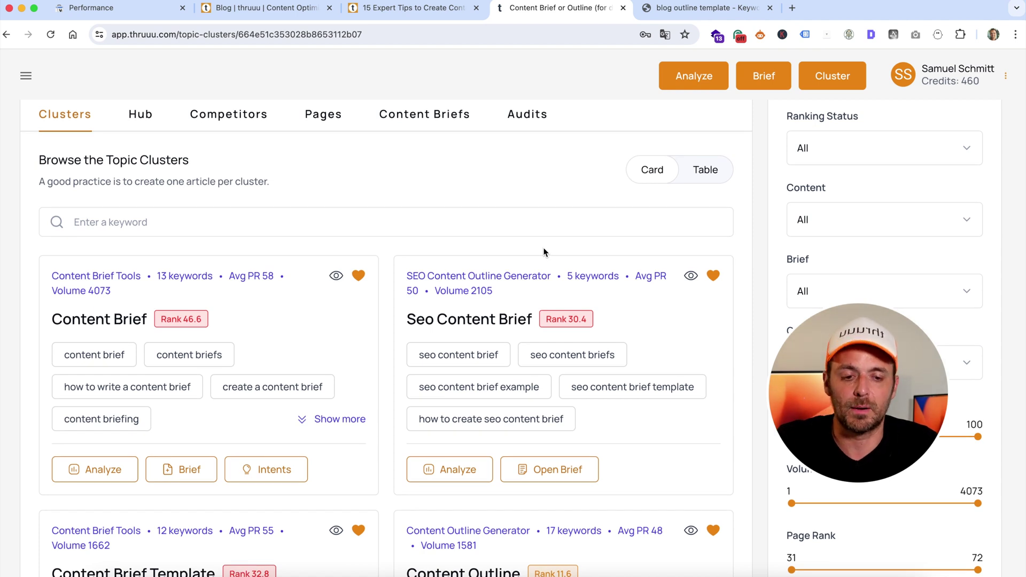
{"action": "scroll", "coordinate": [544, 252], "scroll_direction": "down", "scroll_amount": 2}
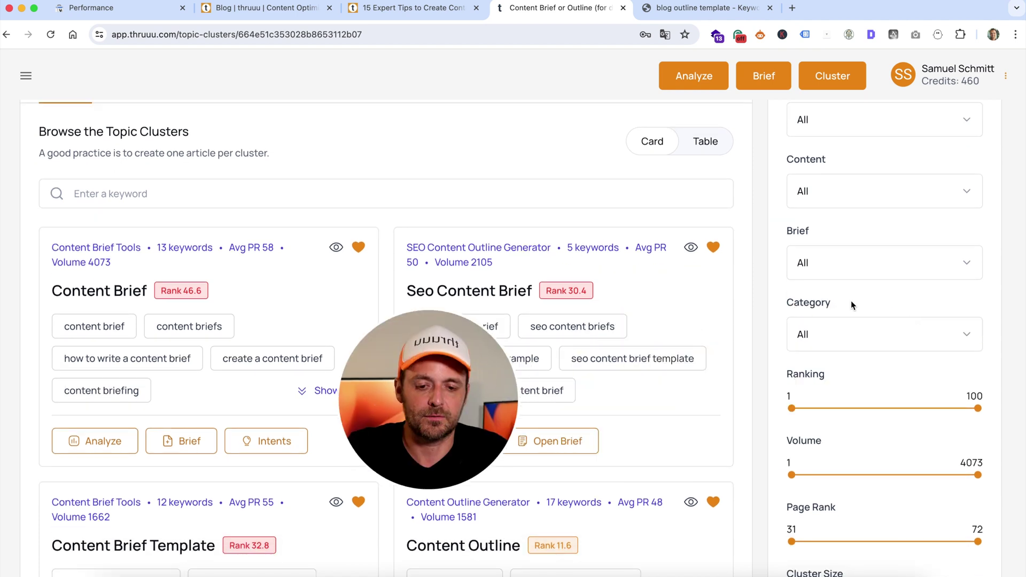
Filter the topic clusters by ranking status Not Ranking and browse the resulting cluster cards
{"action": "scroll", "coordinate": [850, 300], "scroll_direction": "up", "scroll_amount": 3}
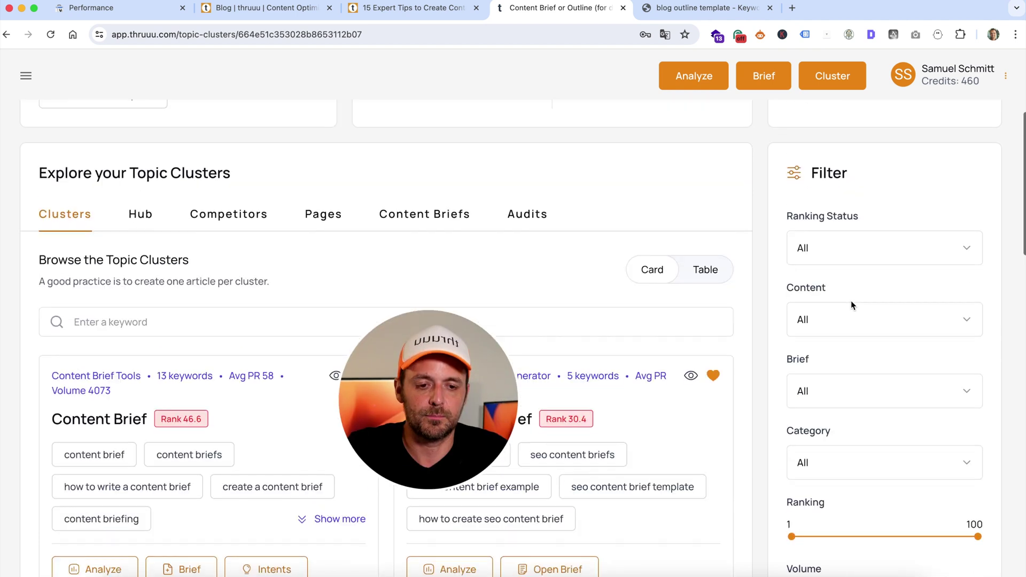
{"action": "left_click", "coordinate": [830, 251]}
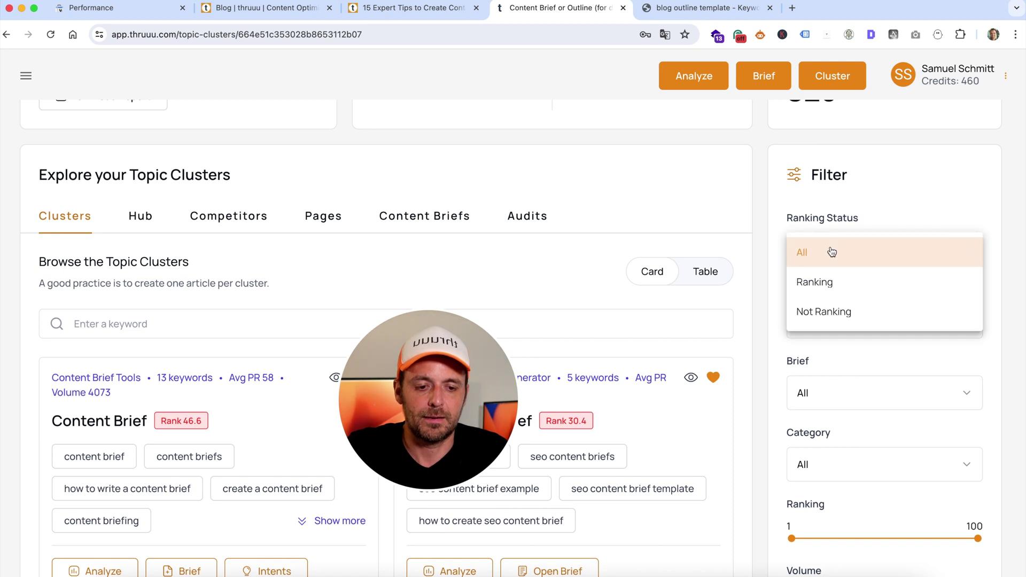
{"action": "left_click", "coordinate": [820, 314]}
{"action": "left_click_drag", "start_coordinate": [481, 363], "coordinate": [898, 275]}
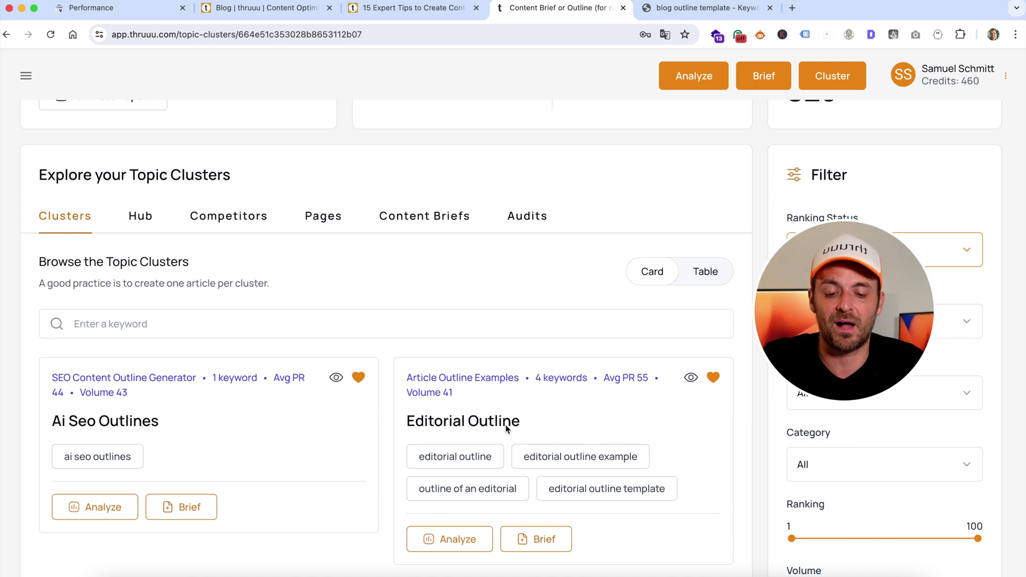
{"action": "scroll", "coordinate": [562, 326], "scroll_direction": "down", "scroll_amount": 1}
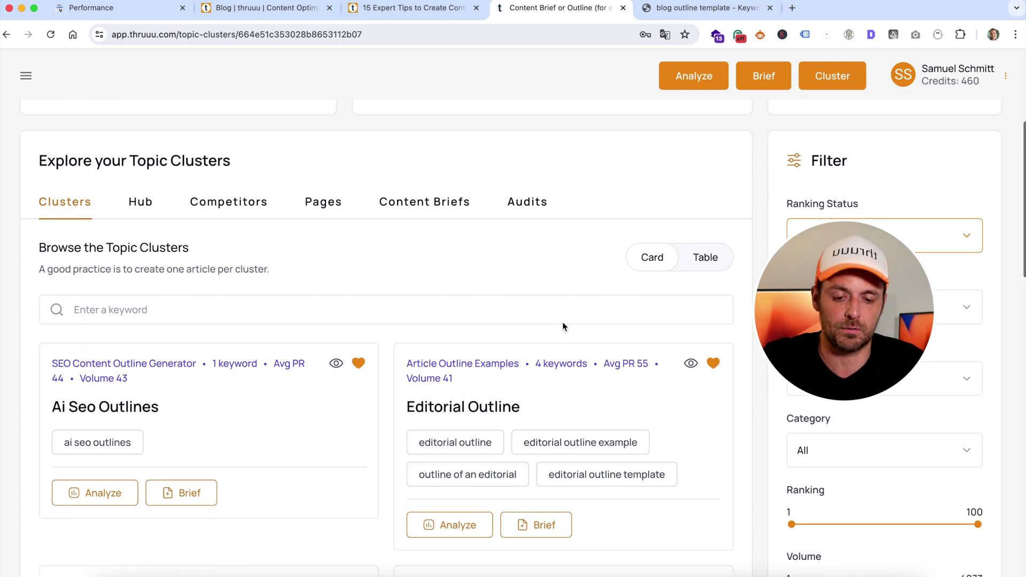
{"action": "scroll", "coordinate": [562, 323], "scroll_direction": "down", "scroll_amount": 3}
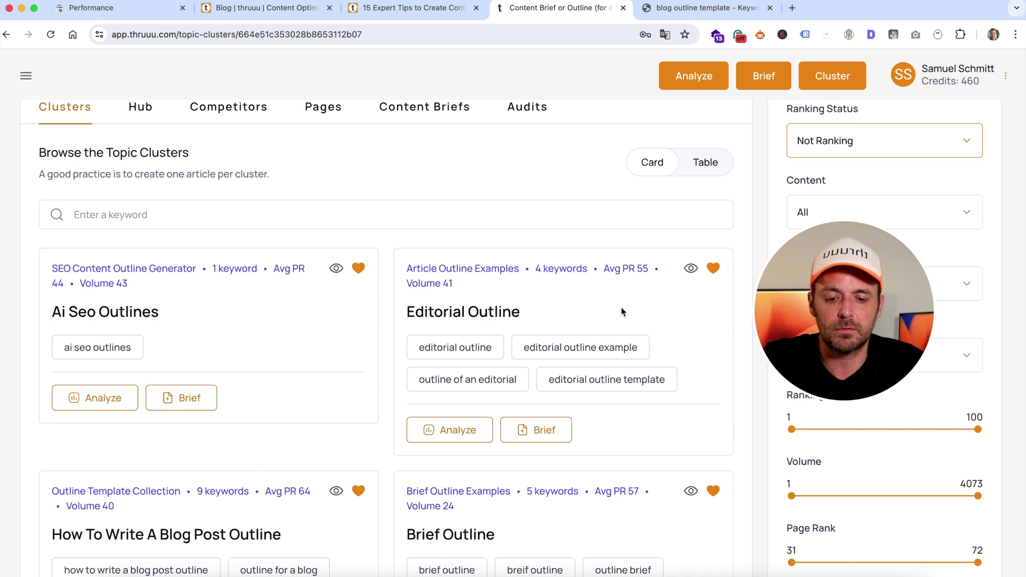
{"action": "scroll", "coordinate": [619, 307], "scroll_direction": "down", "scroll_amount": 6}
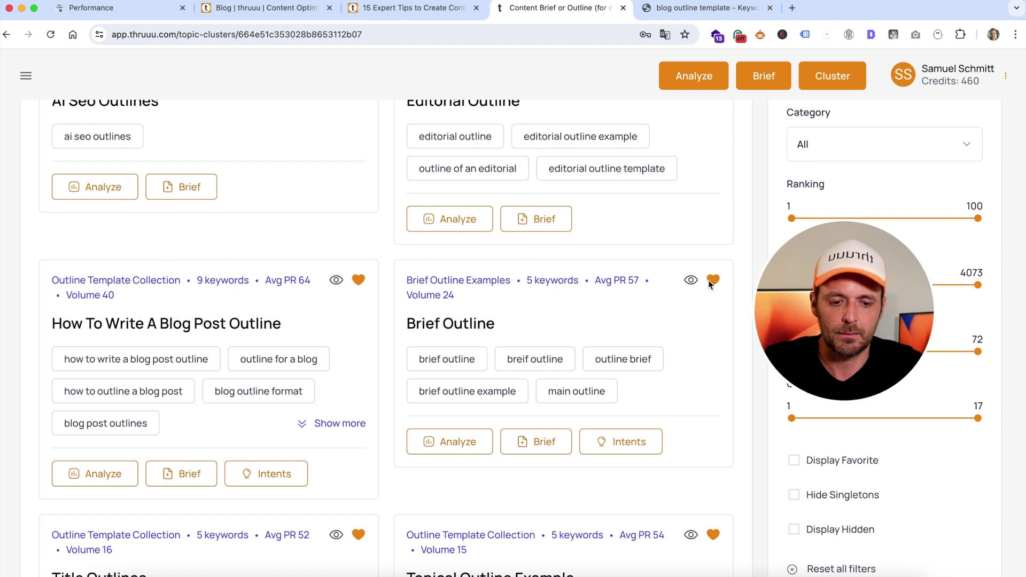
{"action": "scroll", "coordinate": [647, 337], "scroll_direction": "down", "scroll_amount": 2}
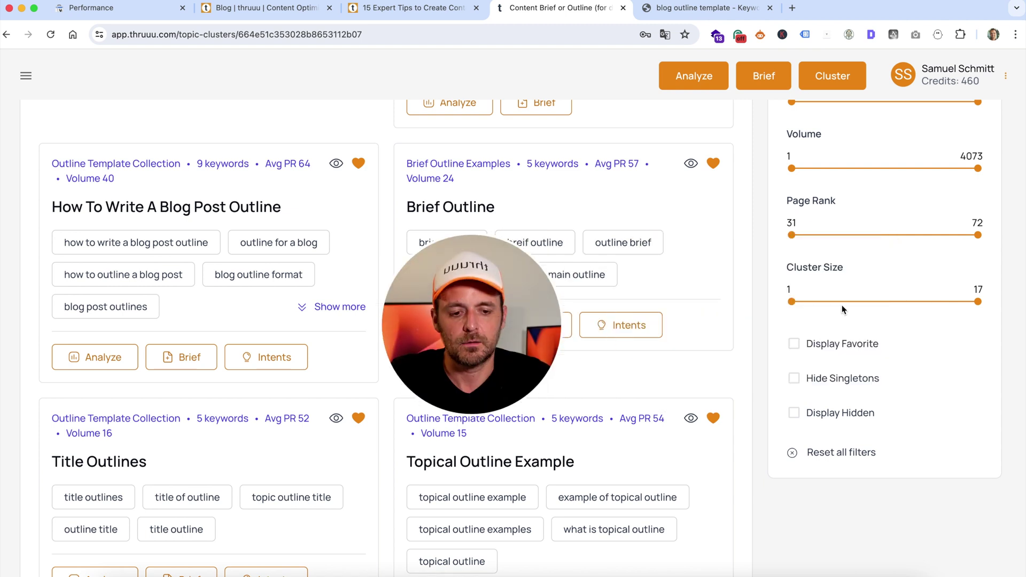
Limit the Page Rank filter to a maximum of 51
{"action": "scroll", "coordinate": [842, 309], "scroll_direction": "up", "scroll_amount": 3}
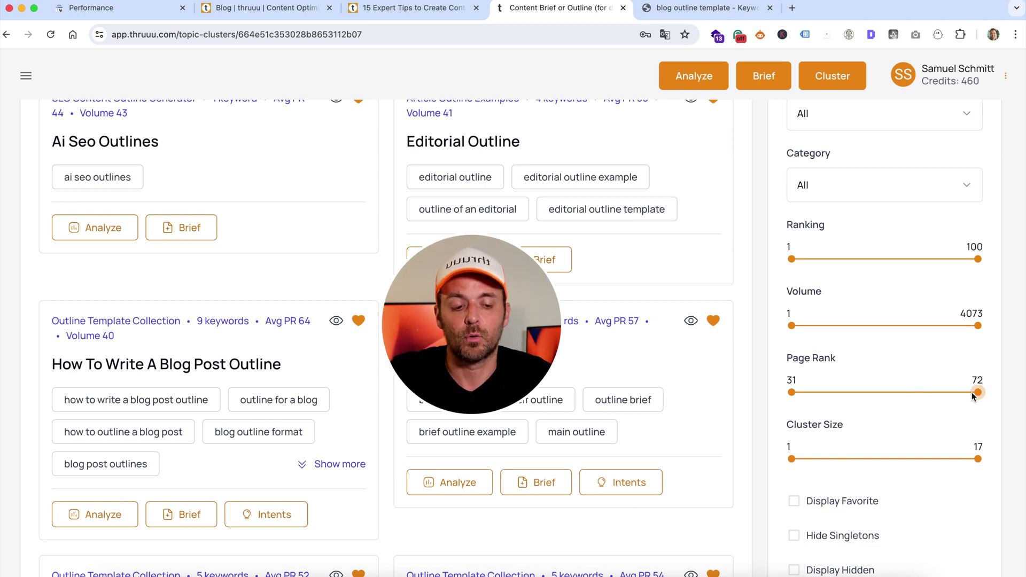
{"action": "left_click_drag", "start_coordinate": [978, 395], "coordinate": [884, 398]}
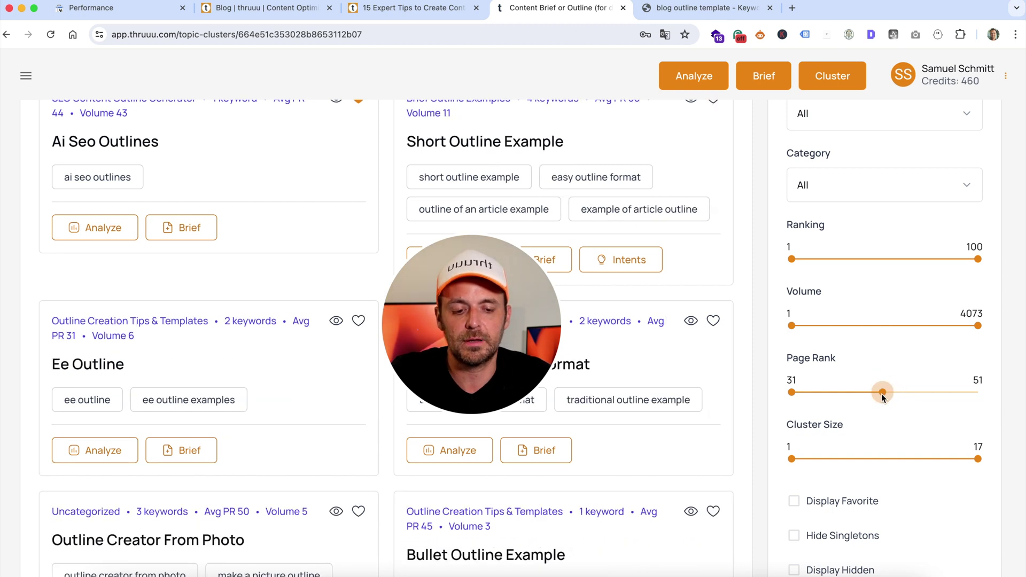
{"action": "left_click_drag", "start_coordinate": [526, 300], "coordinate": [901, 239]}
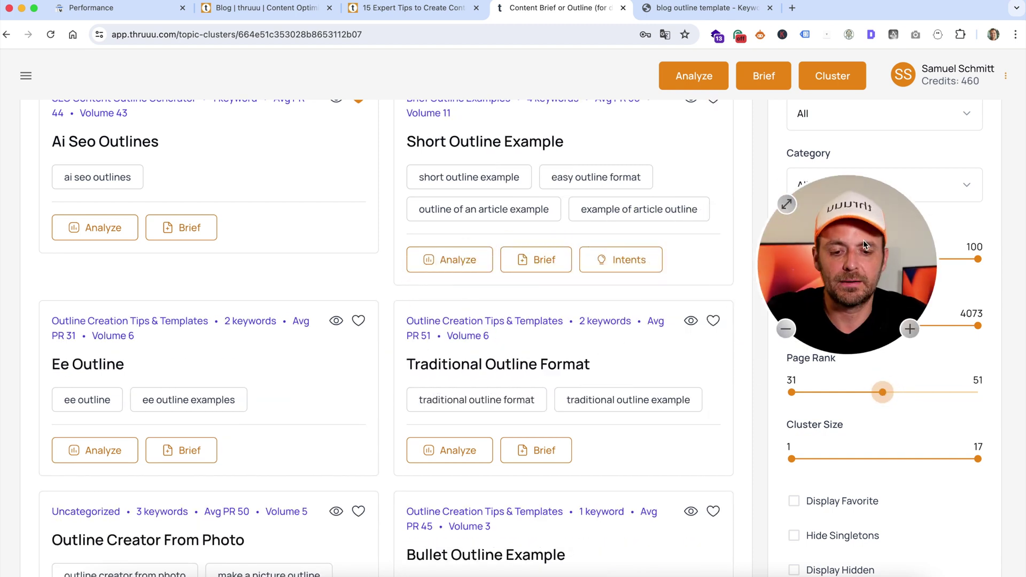
Browse the clusters matching both filters and try to mark the Short Outline Example cluster as a favorite
{"action": "scroll", "coordinate": [454, 349], "scroll_direction": "up", "scroll_amount": 4}
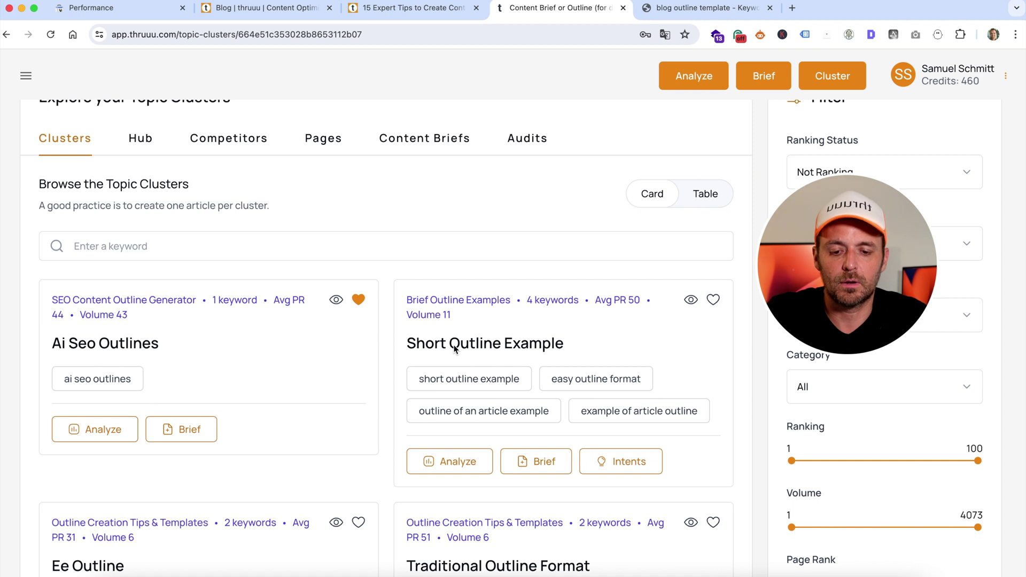
{"action": "scroll", "coordinate": [455, 348], "scroll_direction": "down", "scroll_amount": 3}
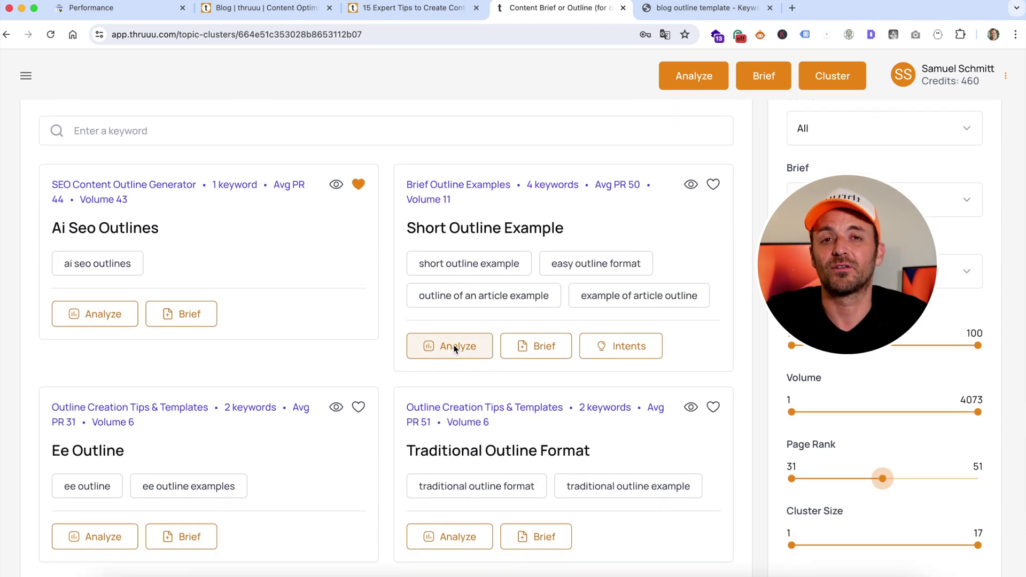
{"action": "scroll", "coordinate": [501, 272], "scroll_direction": "down", "scroll_amount": 5}
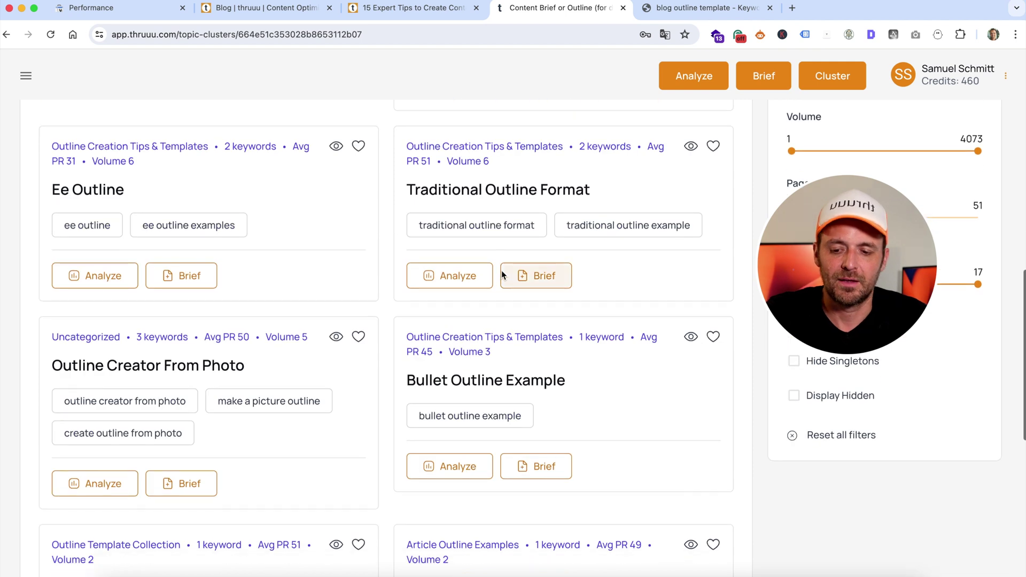
{"action": "scroll", "coordinate": [547, 291], "scroll_direction": "down", "scroll_amount": 4}
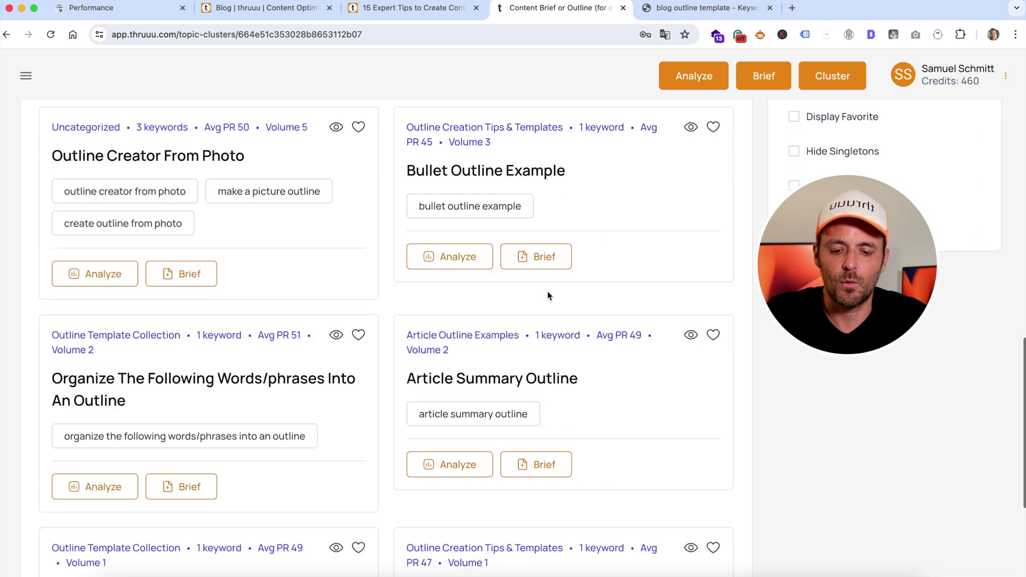
{"action": "scroll", "coordinate": [548, 291], "scroll_direction": "down", "scroll_amount": 3}
{"action": "scroll", "coordinate": [547, 291], "scroll_direction": "up", "scroll_amount": 12}
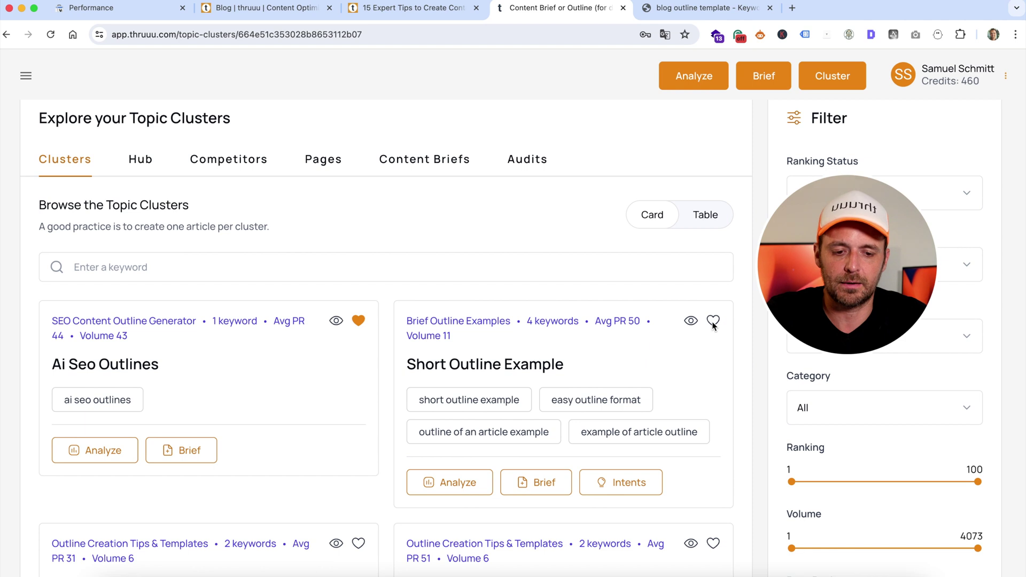
{"action": "left_click", "coordinate": [714, 322]}
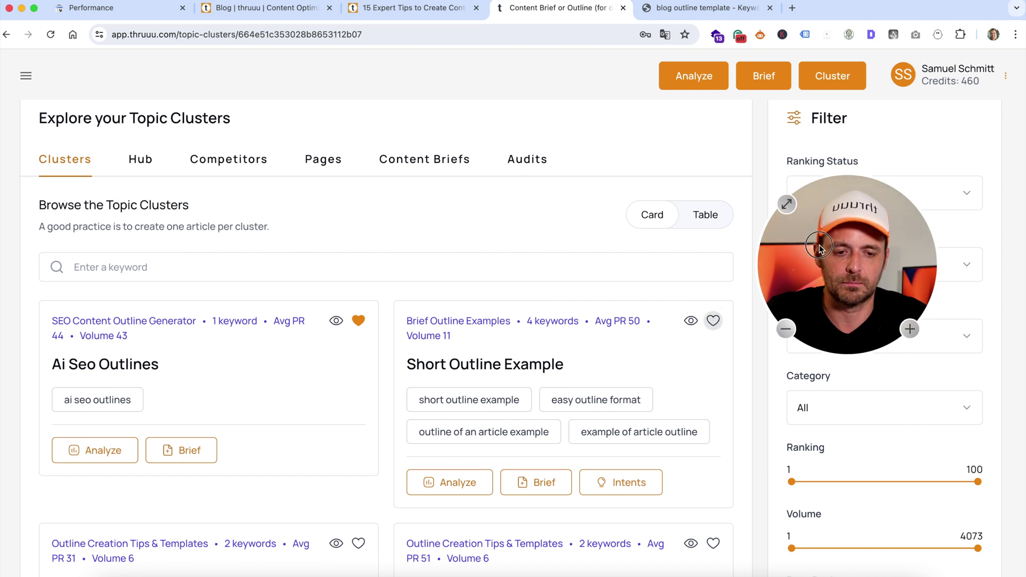
Restore the Page Rank filter's maximum to 72 and set the ranking status filter back to All
{"action": "scroll", "coordinate": [830, 285], "scroll_direction": "down", "scroll_amount": 5}
{"action": "mouse_move", "coordinate": [978, 374]}
{"action": "left_mouse_down"}
{"action": "mouse_move", "coordinate": [881, 375]}
{"action": "mouse_move", "coordinate": [978, 375]}
{"action": "left_mouse_up"}
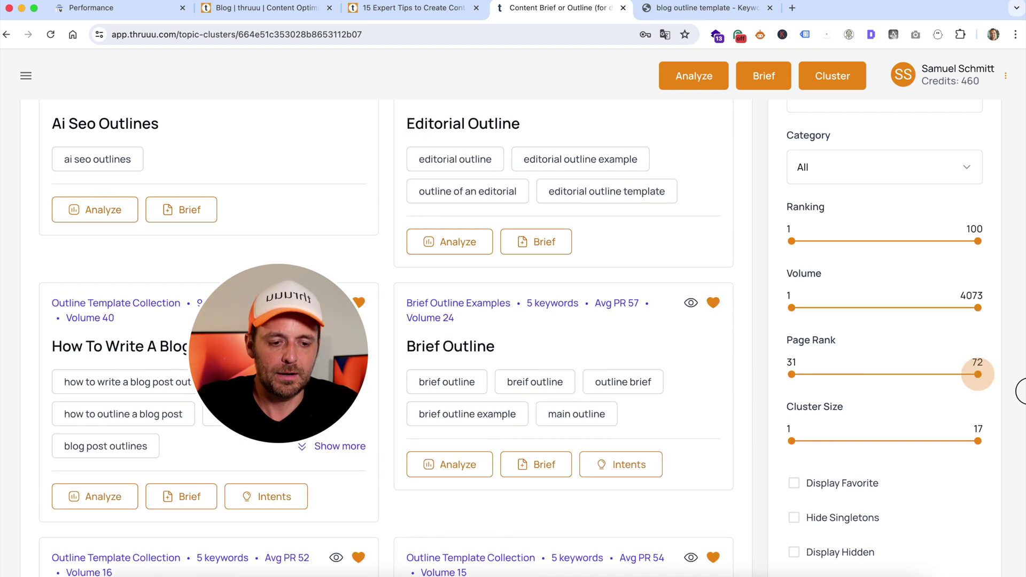
{"action": "scroll", "coordinate": [957, 402], "scroll_direction": "down", "scroll_amount": 2}
{"action": "scroll", "coordinate": [957, 402], "scroll_direction": "up", "scroll_amount": 5}
{"action": "scroll", "coordinate": [957, 403], "scroll_direction": "up", "scroll_amount": 4}
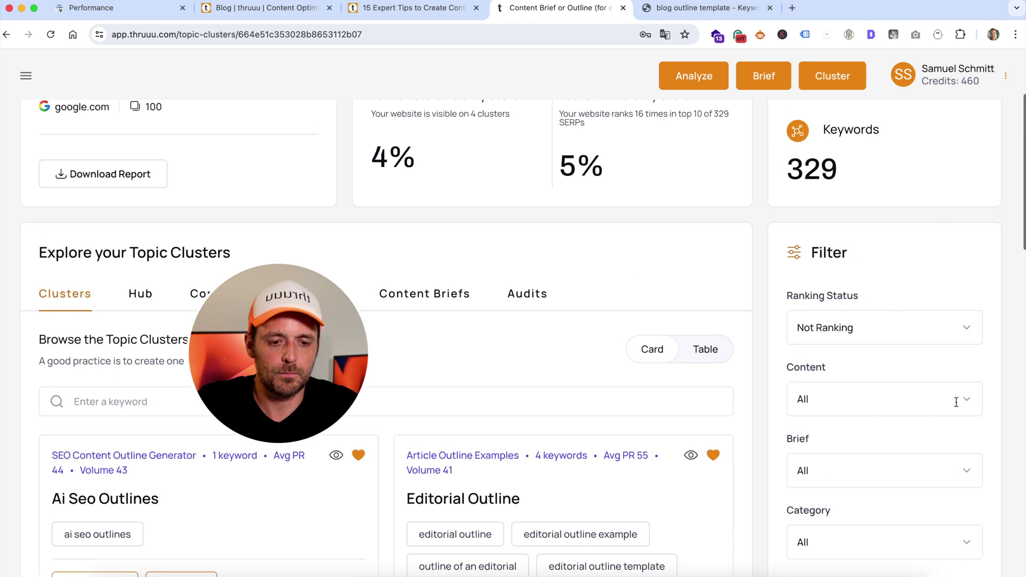
{"action": "left_click", "coordinate": [875, 332]}
{"action": "left_click", "coordinate": [807, 330]}
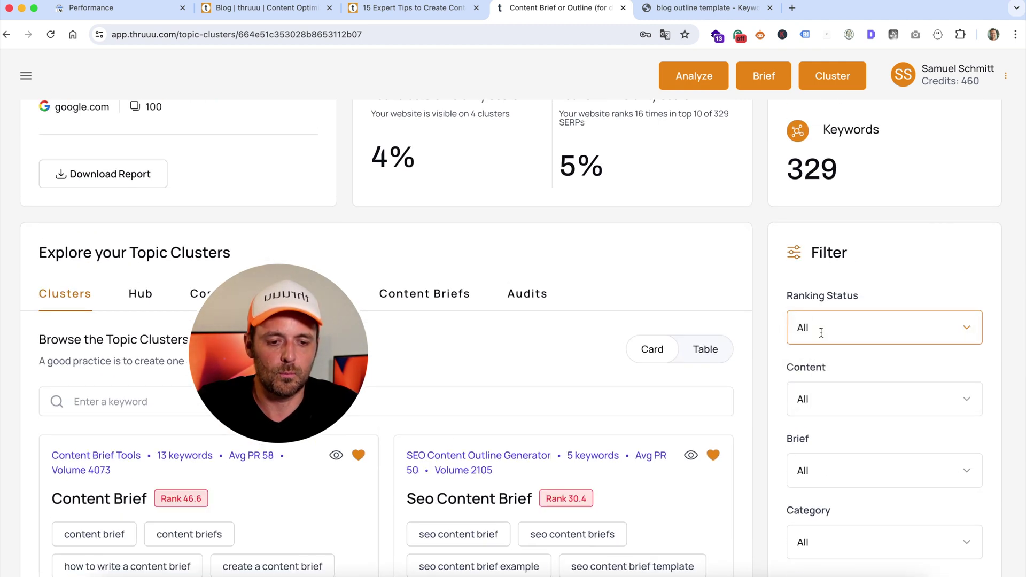
{"action": "left_click_drag", "start_coordinate": [322, 324], "coordinate": [742, 276]}
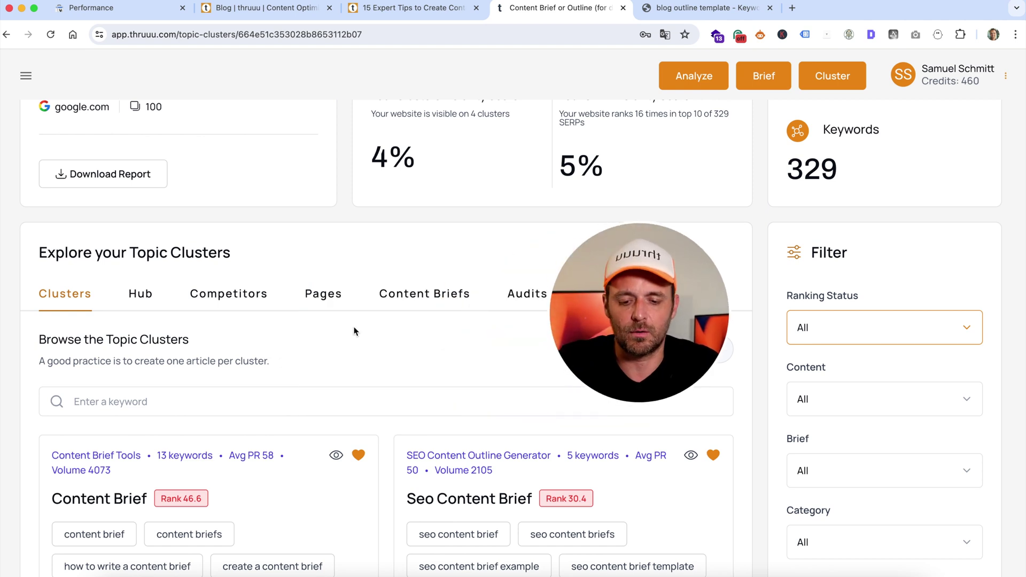
Set the Ranking filter's minimum to 59 and browse the matching cluster cards
{"action": "scroll", "coordinate": [280, 358], "scroll_direction": "down", "scroll_amount": 3}
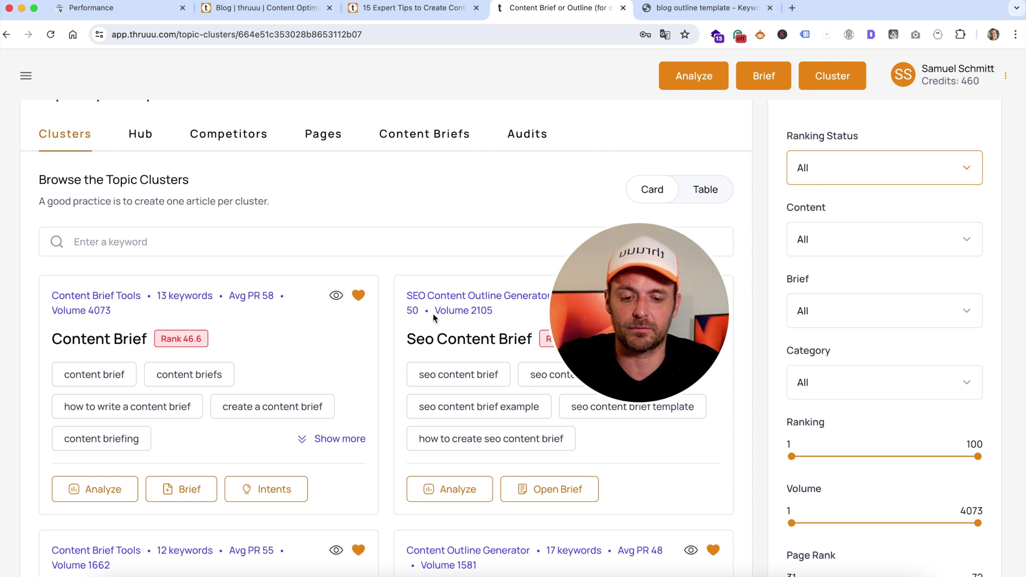
{"action": "left_click_drag", "start_coordinate": [596, 312], "coordinate": [145, 326]}
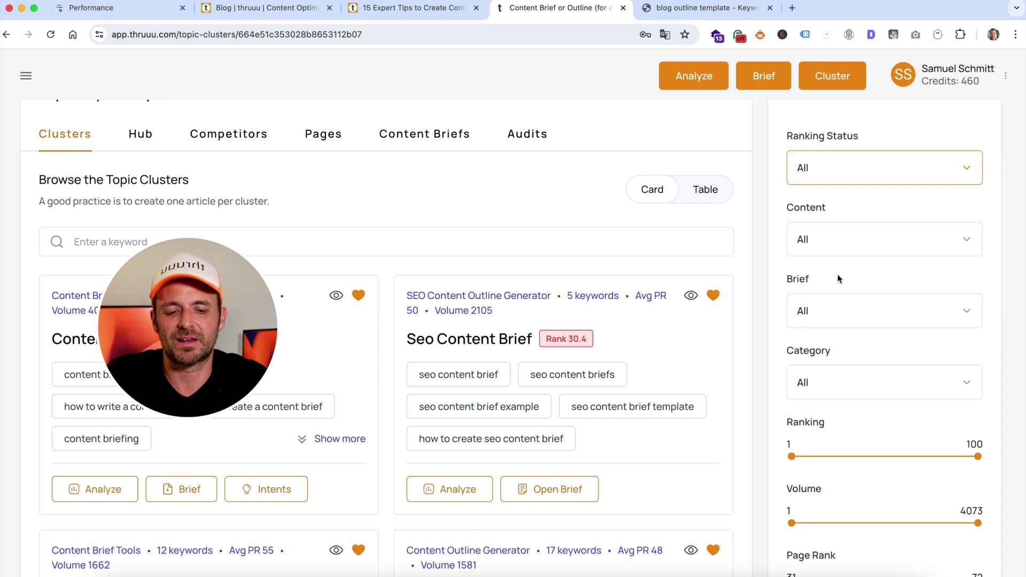
{"action": "left_click_drag", "start_coordinate": [793, 455], "coordinate": [903, 457]}
{"action": "left_click_drag", "start_coordinate": [239, 310], "coordinate": [954, 205]}
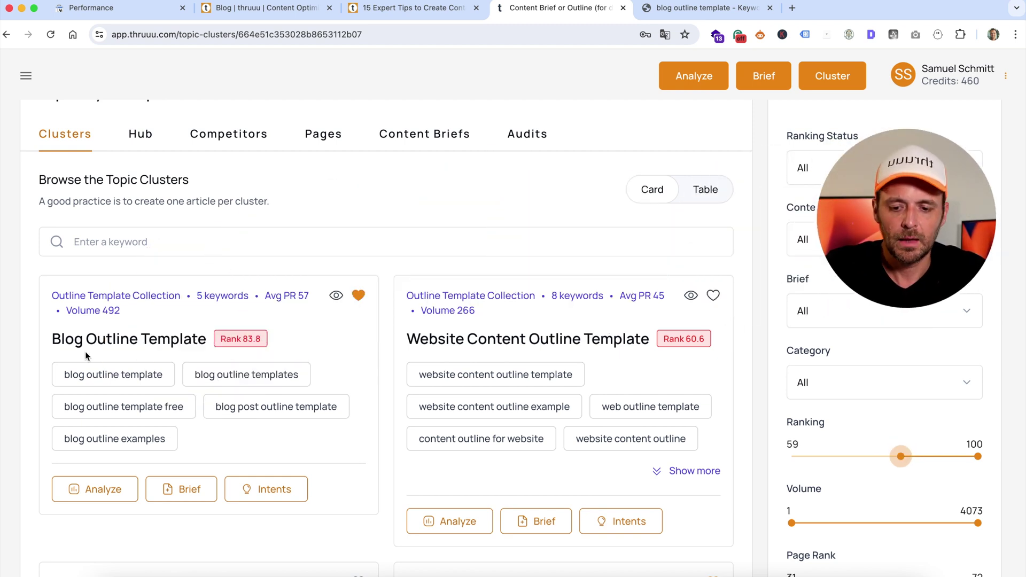
{"action": "scroll", "coordinate": [300, 270], "scroll_direction": "down", "scroll_amount": 3}
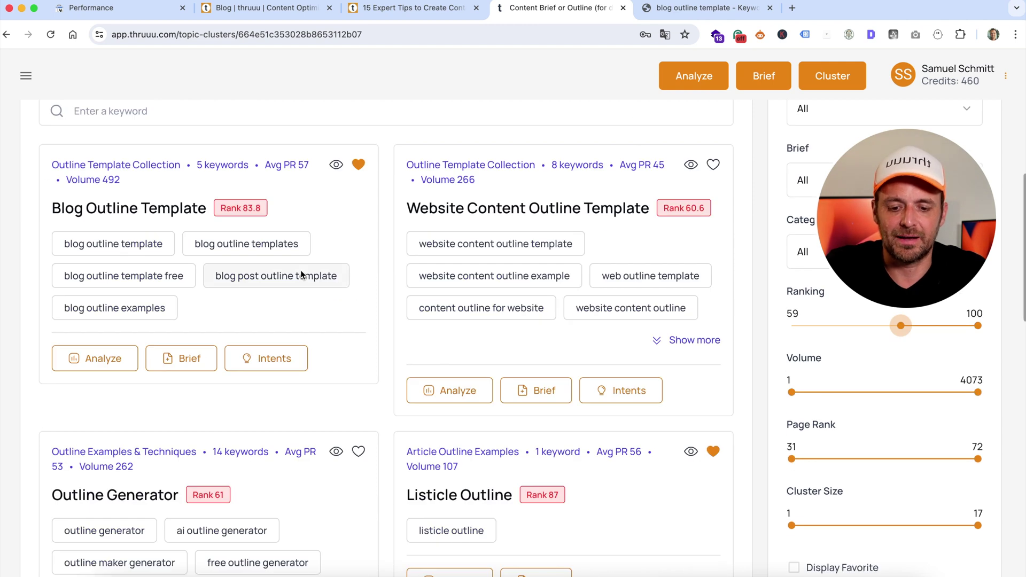
{"action": "scroll", "coordinate": [301, 271], "scroll_direction": "down", "scroll_amount": 3}
{"action": "scroll", "coordinate": [301, 270], "scroll_direction": "down", "scroll_amount": 3}
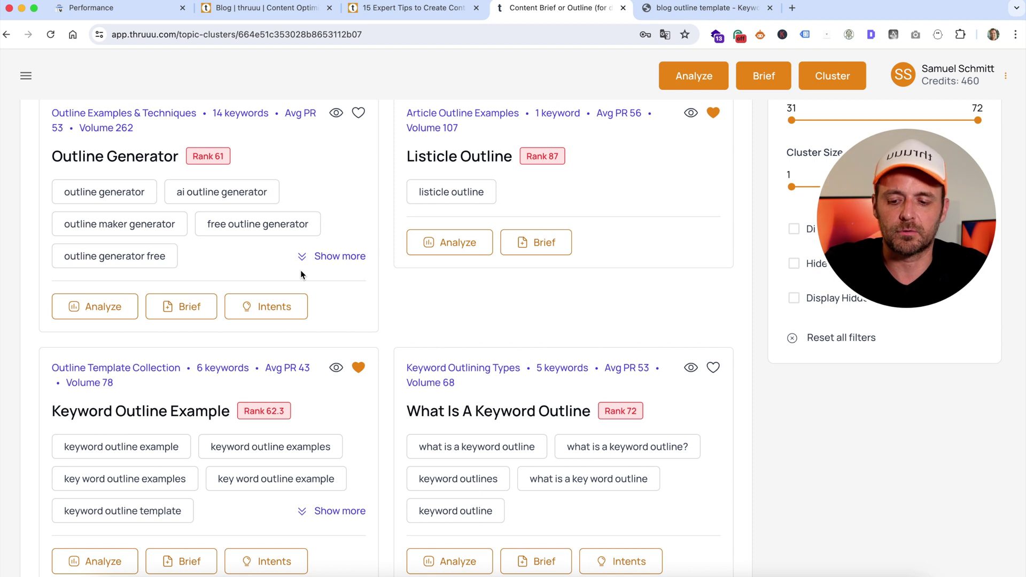
{"action": "scroll", "coordinate": [300, 270], "scroll_direction": "up", "scroll_amount": 6}
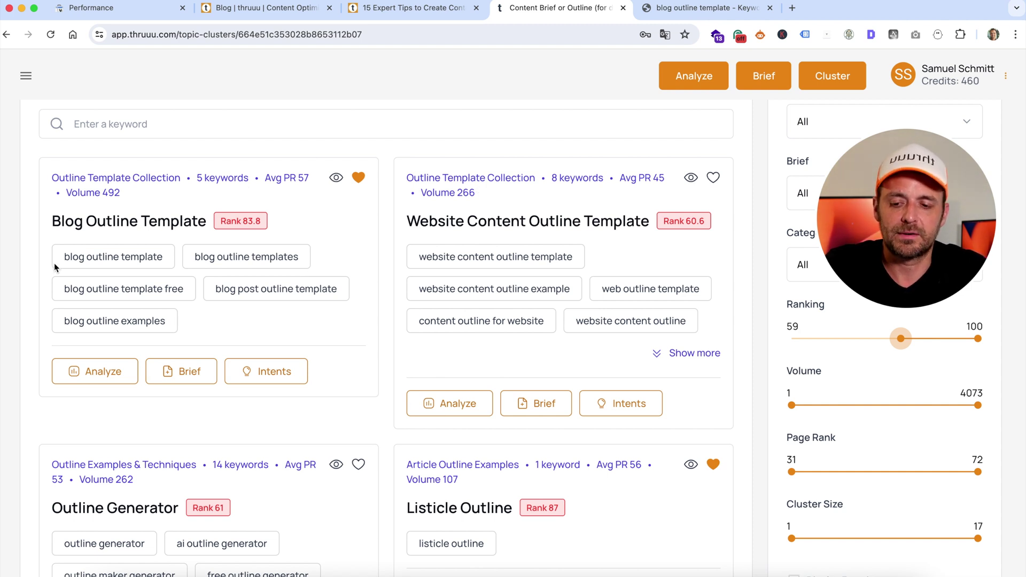
Highlight the Blog Outline Template cluster's title, clear the highlight, and open the cluster's content analysis
{"action": "triple_click", "coordinate": [160, 223]}
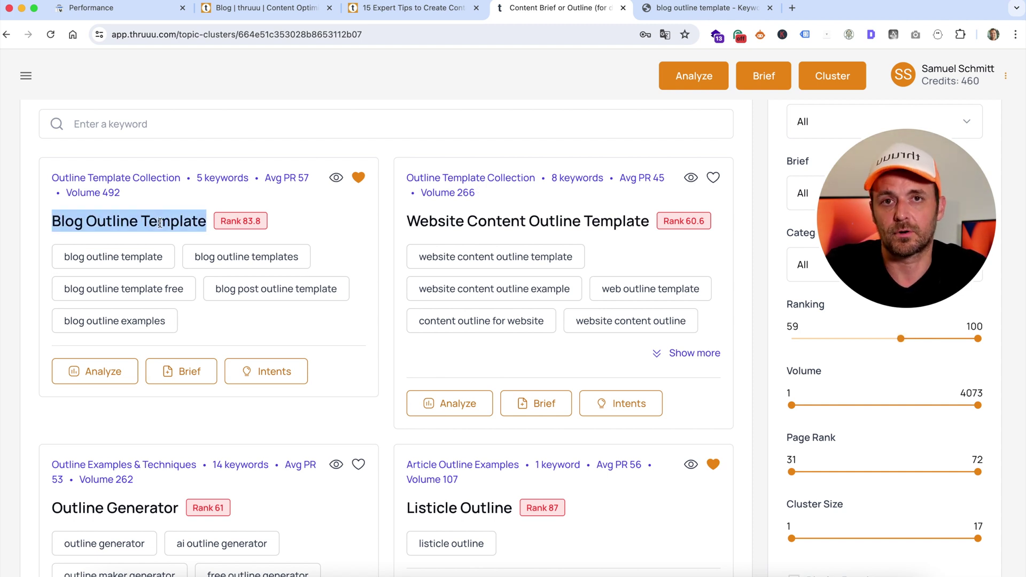
{"action": "left_click", "coordinate": [160, 222]}
{"action": "left_click", "coordinate": [101, 375]}
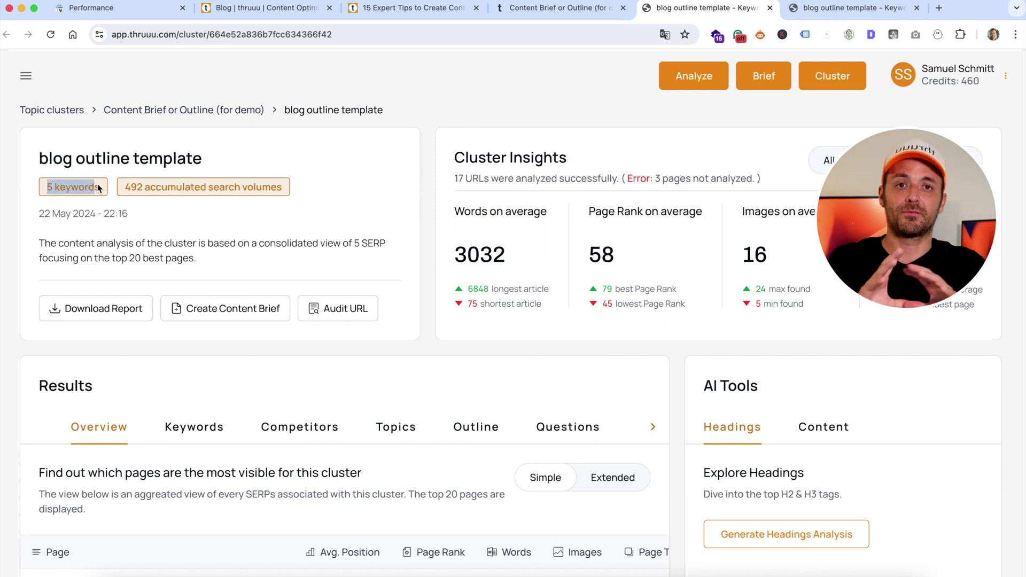
{"action": "left_click", "coordinate": [158, 209]}
Examine the overview of the most visible pages for the blog outline template cluster, highlighting the cluster's title for reference
{"action": "scroll", "coordinate": [159, 210], "scroll_direction": "down", "scroll_amount": 6}
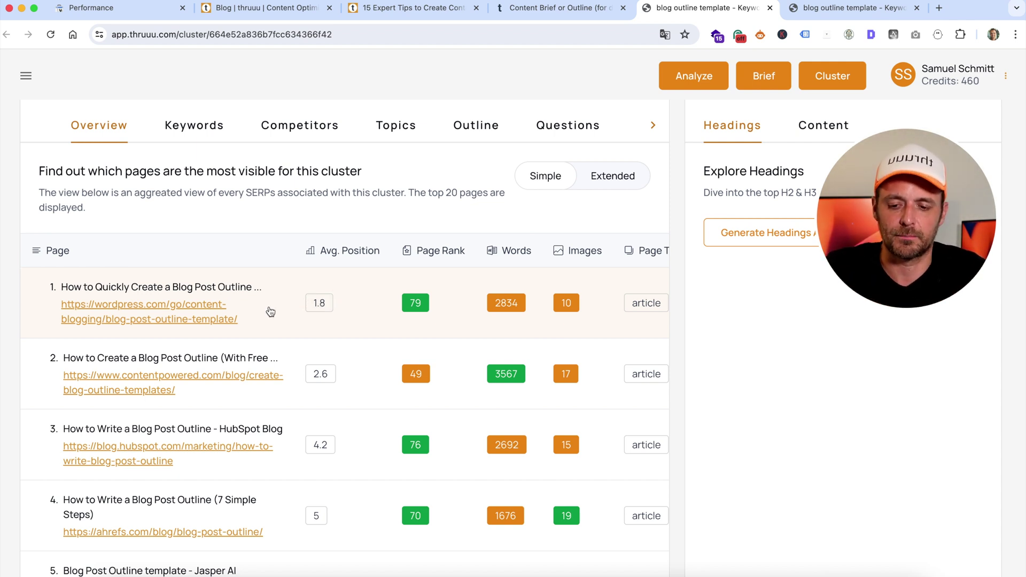
{"action": "scroll", "coordinate": [270, 312], "scroll_direction": "down", "scroll_amount": 1}
{"action": "scroll", "coordinate": [268, 306], "scroll_direction": "up", "scroll_amount": 3}
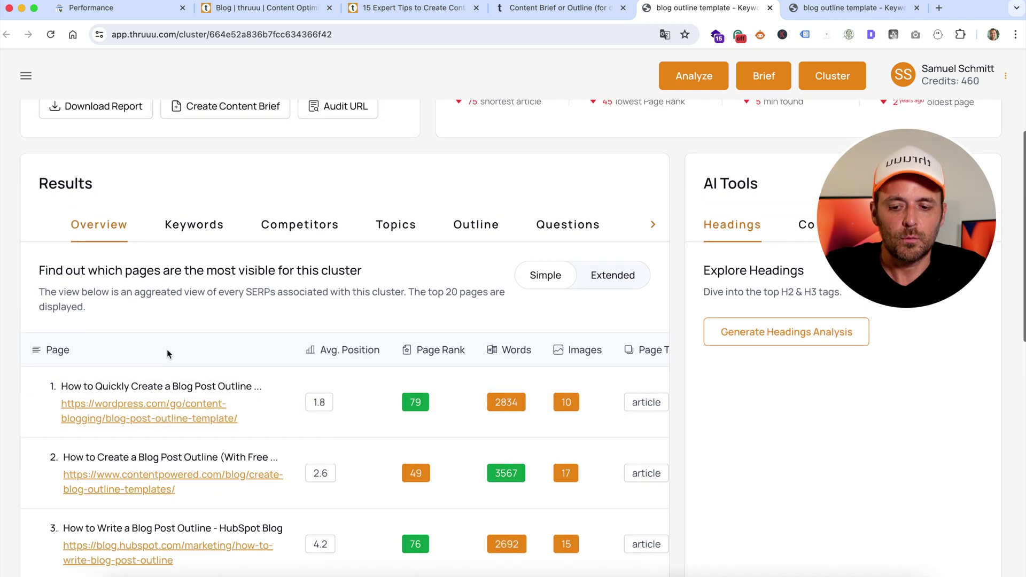
{"action": "scroll", "coordinate": [272, 394], "scroll_direction": "down", "scroll_amount": 2}
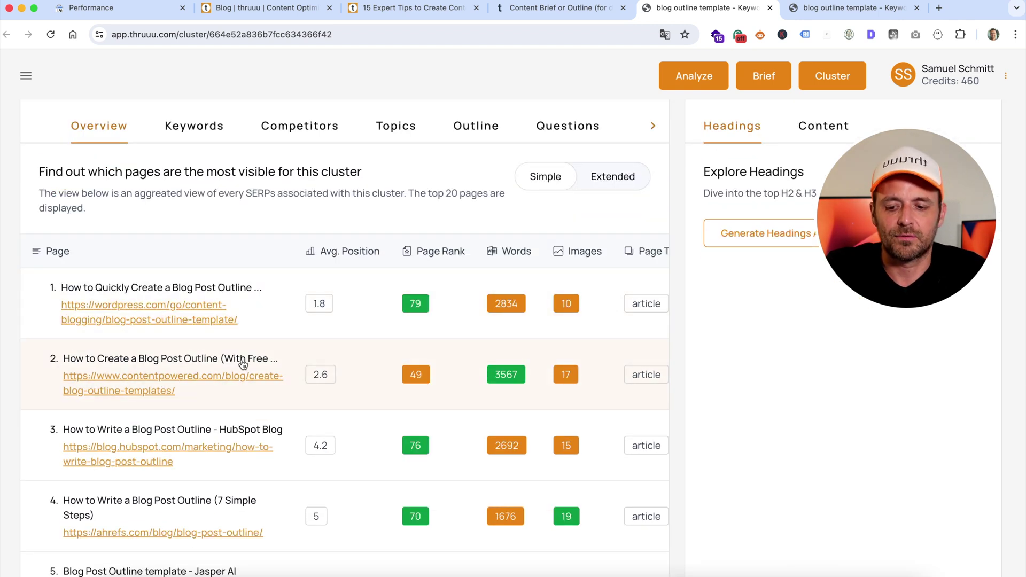
{"action": "scroll", "coordinate": [274, 325], "scroll_direction": "up", "scroll_amount": 6}
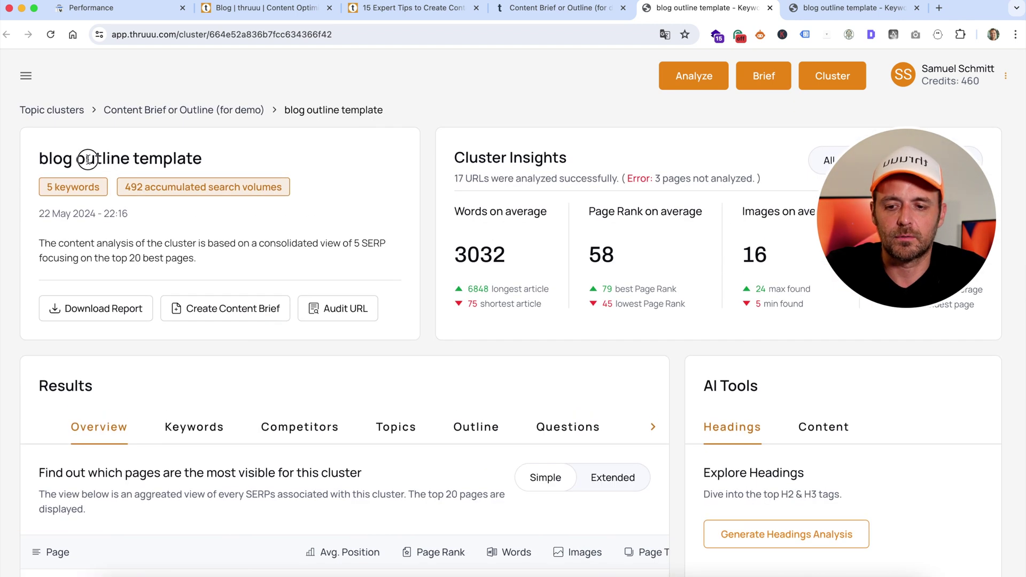
{"action": "triple_click", "coordinate": [88, 159]}
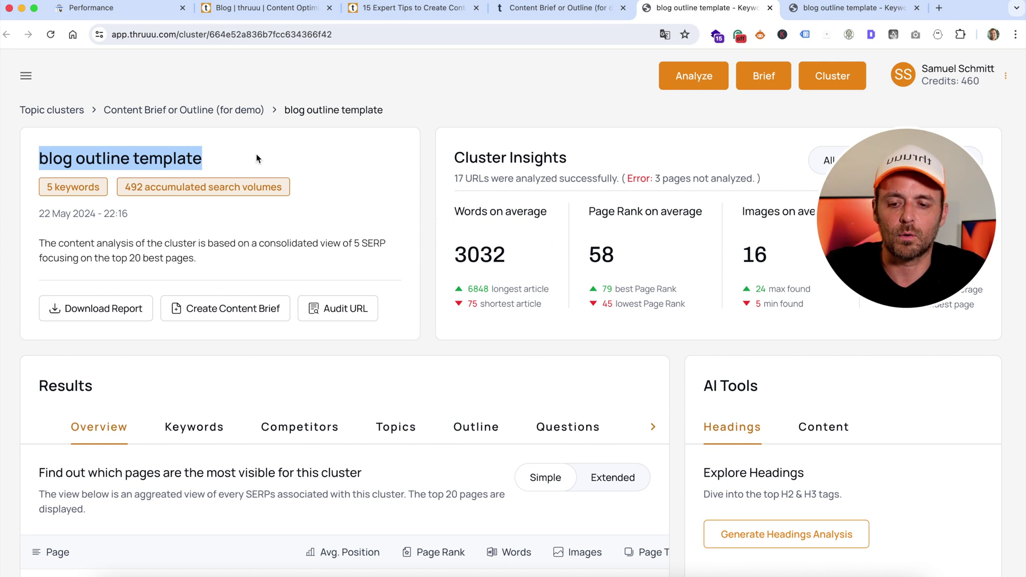
{"action": "scroll", "coordinate": [223, 285], "scroll_direction": "down", "scroll_amount": 7}
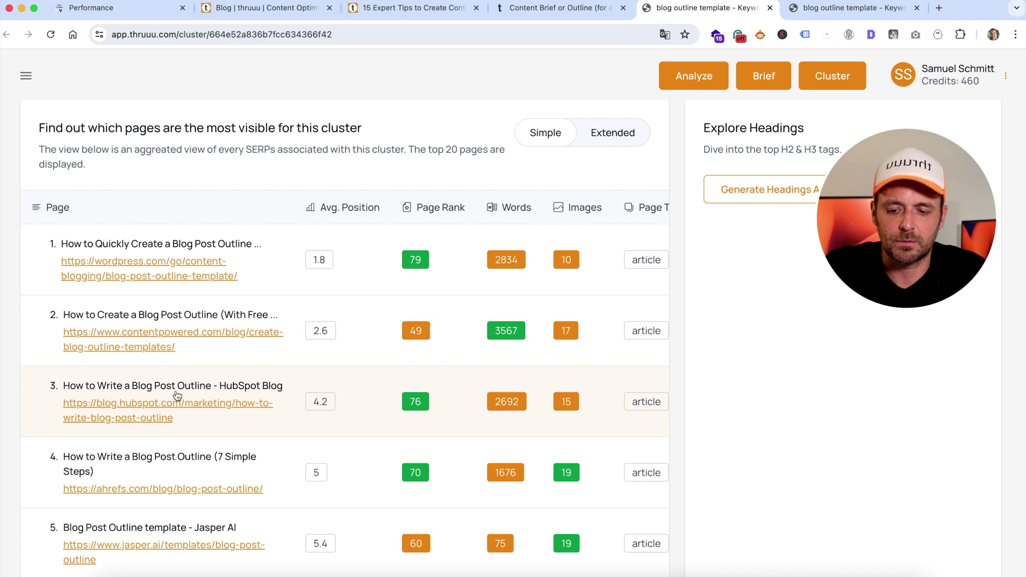
{"action": "scroll", "coordinate": [219, 396], "scroll_direction": "down", "scroll_amount": 2}
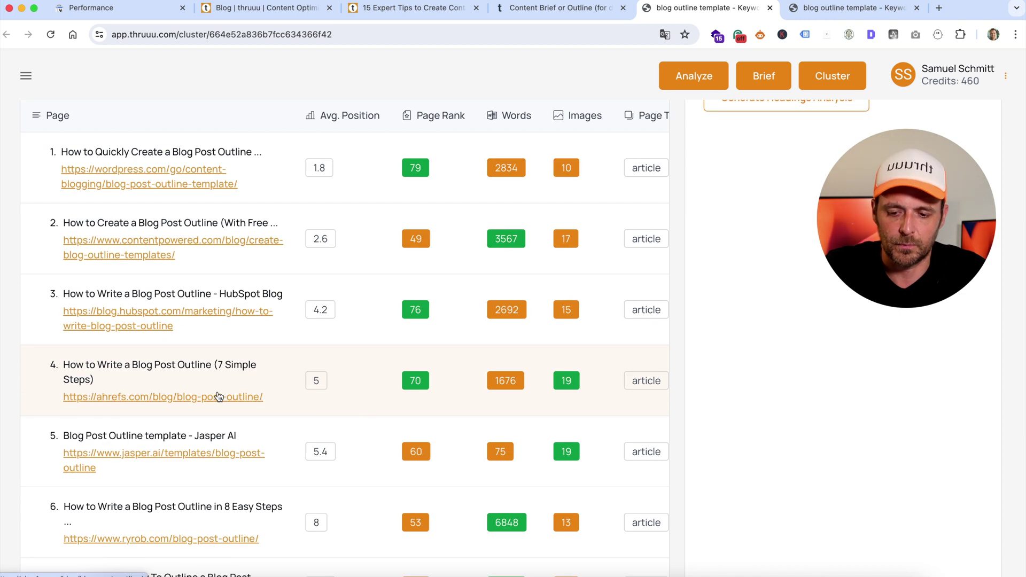
Open the blog outline template cluster's keyword insights and review thruuu.com's visibility, best page and estimated traffic
{"action": "scroll", "coordinate": [219, 396], "scroll_direction": "up", "scroll_amount": 8}
{"action": "left_click", "coordinate": [202, 383]}
{"action": "scroll", "coordinate": [284, 397], "scroll_direction": "down", "scroll_amount": 3}
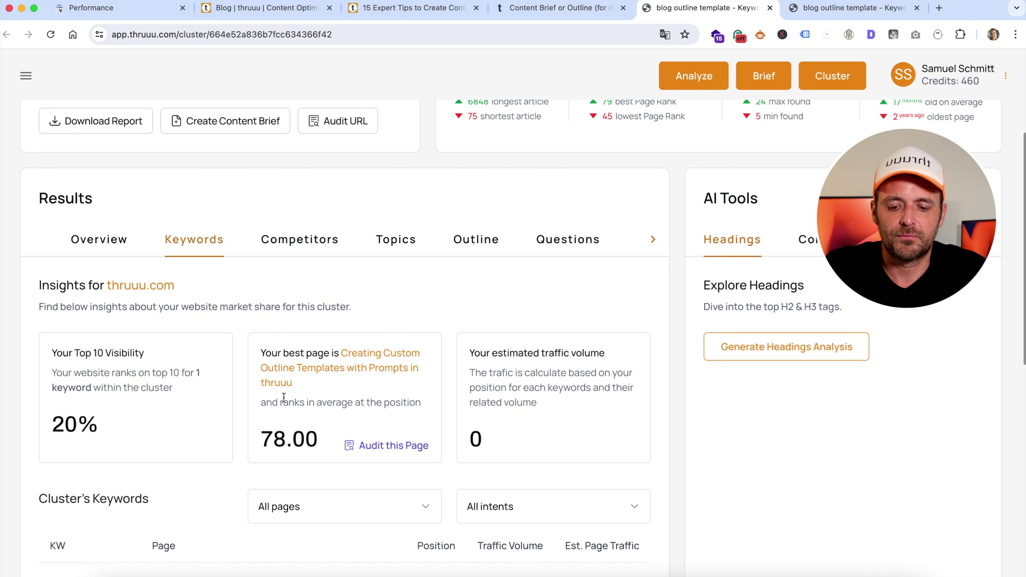
{"action": "scroll", "coordinate": [284, 397], "scroll_direction": "down", "scroll_amount": 1}
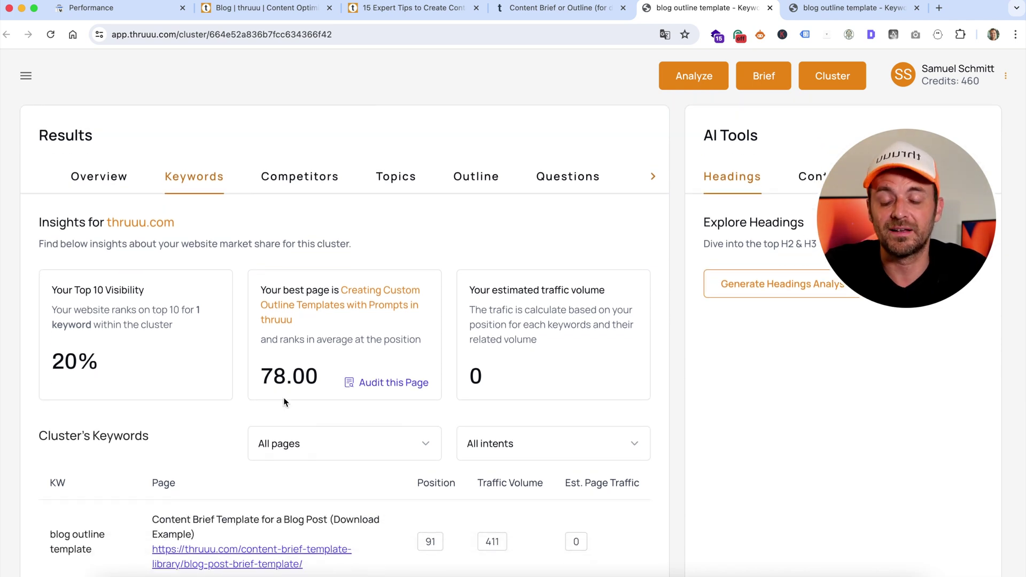
{"action": "scroll", "coordinate": [312, 408], "scroll_direction": "down", "scroll_amount": 1}
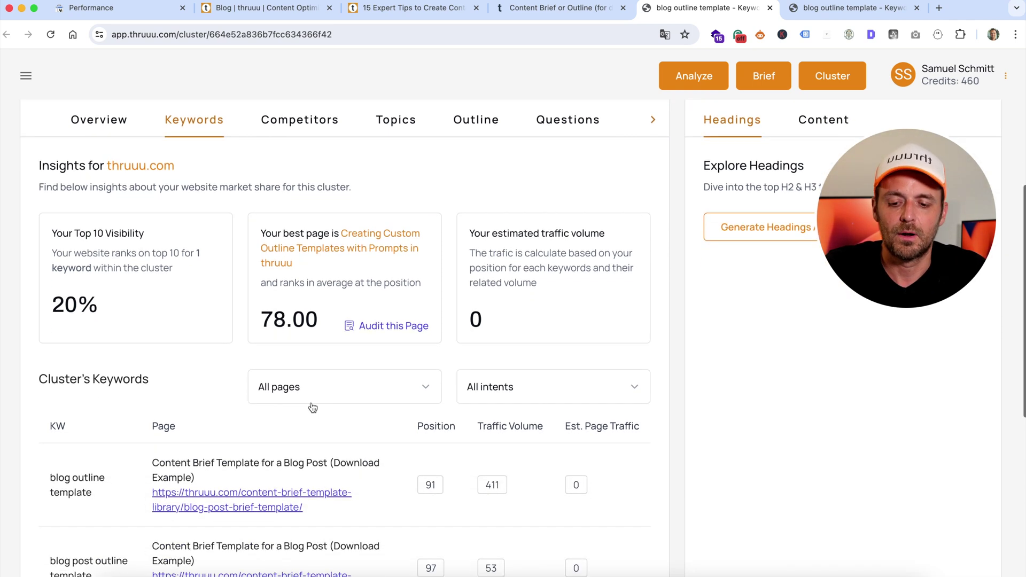
Filter the cluster's keywords to the page "Creating Custom Outline Templates with Prompts in thruuu"
{"action": "left_click", "coordinate": [343, 387]}
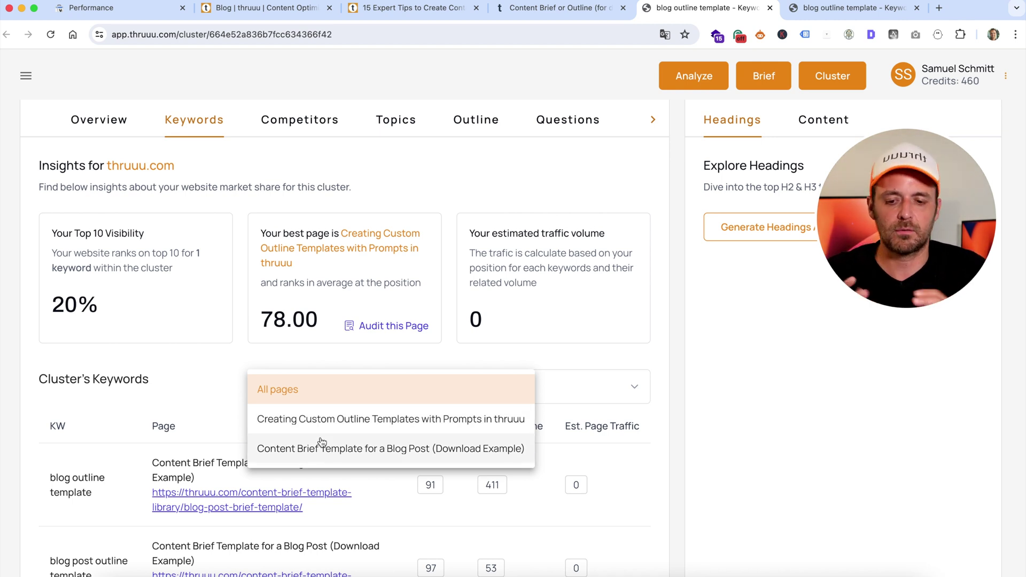
{"action": "left_click", "coordinate": [315, 420]}
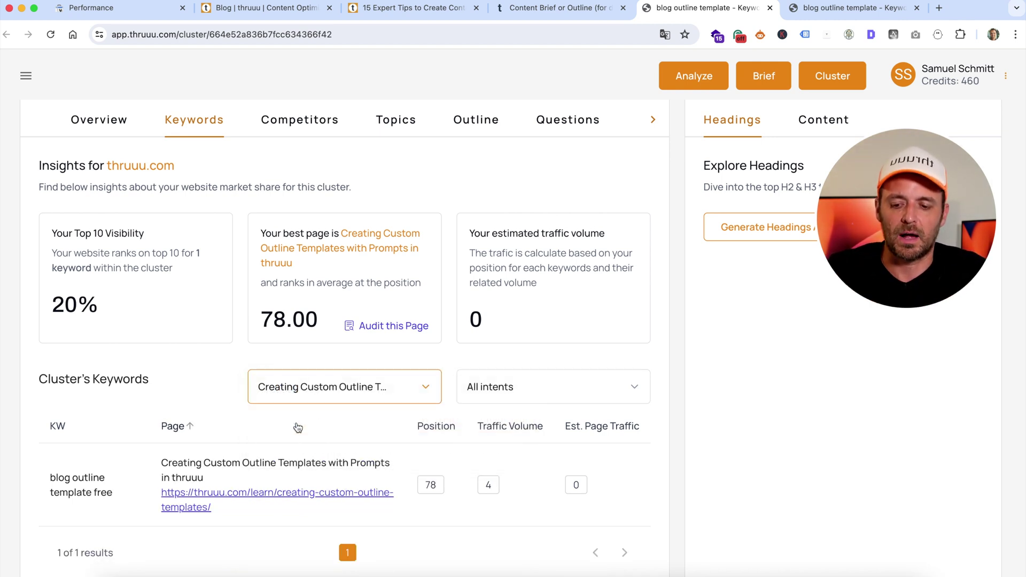
{"action": "scroll", "coordinate": [297, 428], "scroll_direction": "down", "scroll_amount": 2}
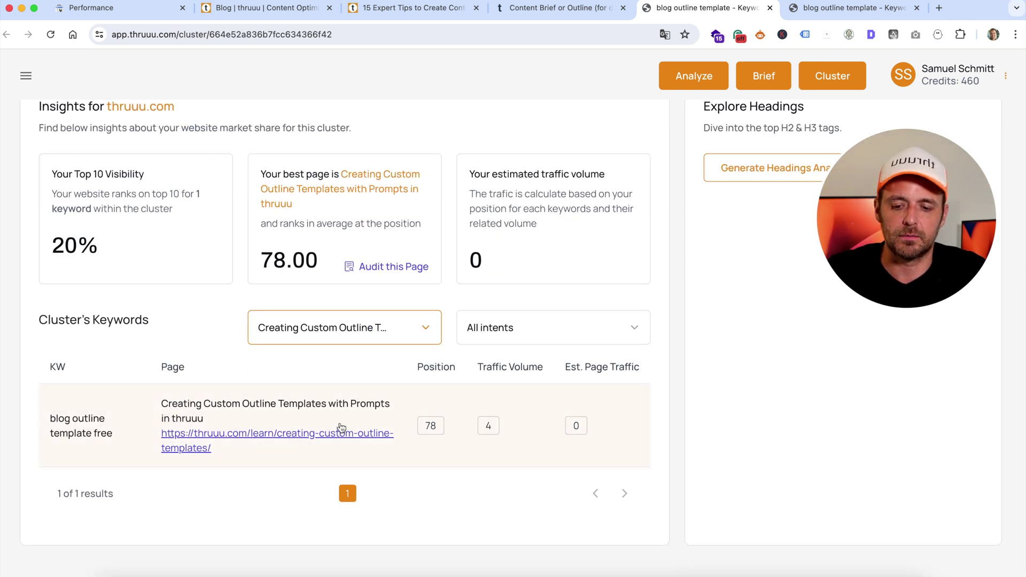
Filter the cluster's keywords to "Content Brief Template for a Blog Post (Download Example)" and review that page's keyword positions
{"action": "left_click", "coordinate": [310, 334]}
{"action": "left_click", "coordinate": [327, 394]}
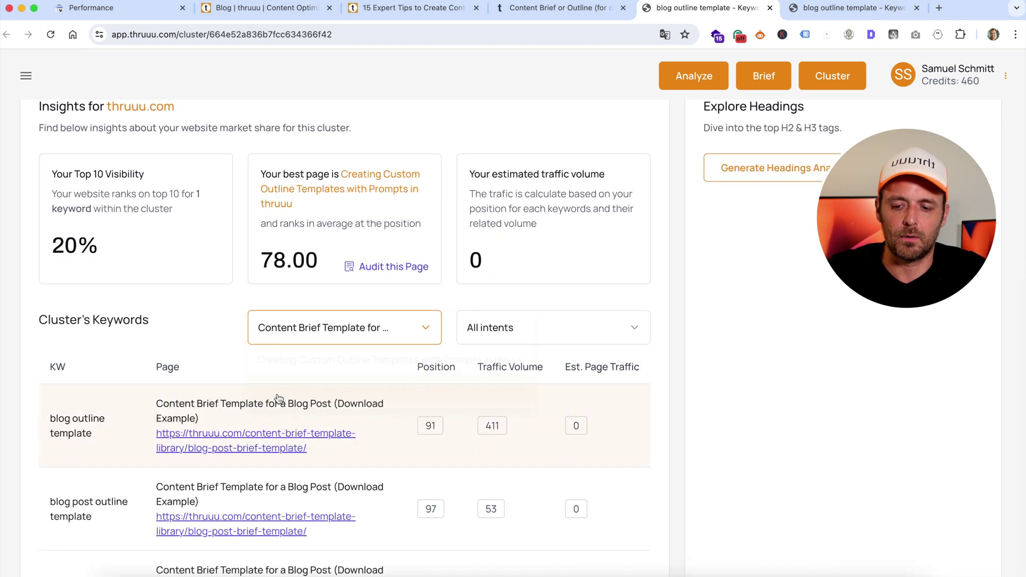
{"action": "scroll", "coordinate": [279, 398], "scroll_direction": "down", "scroll_amount": 5}
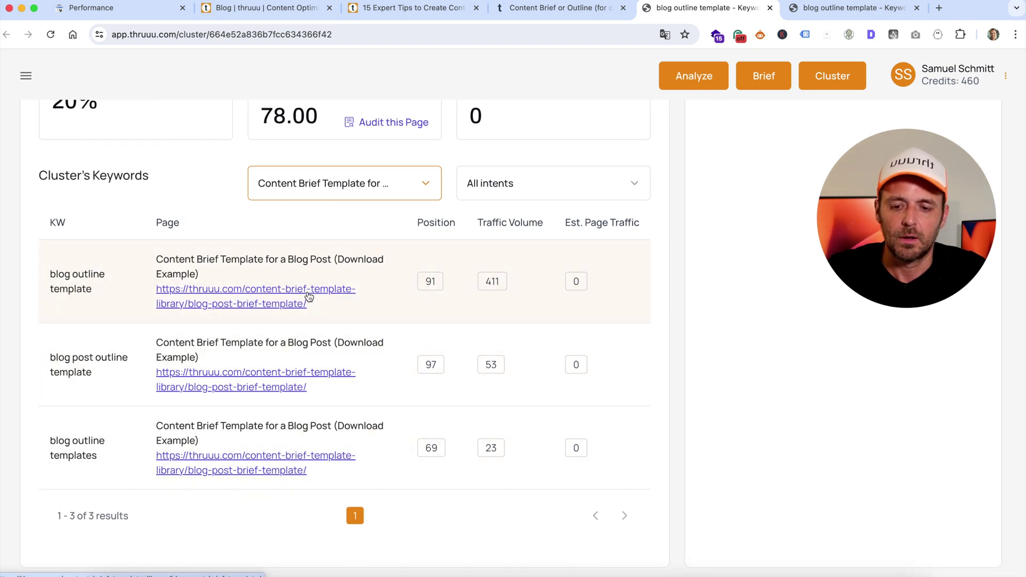
Open the ranking blog-post-brief-template page from the keyword list and compare it with the cluster's keywords
{"action": "left_click", "coordinate": [241, 304]}
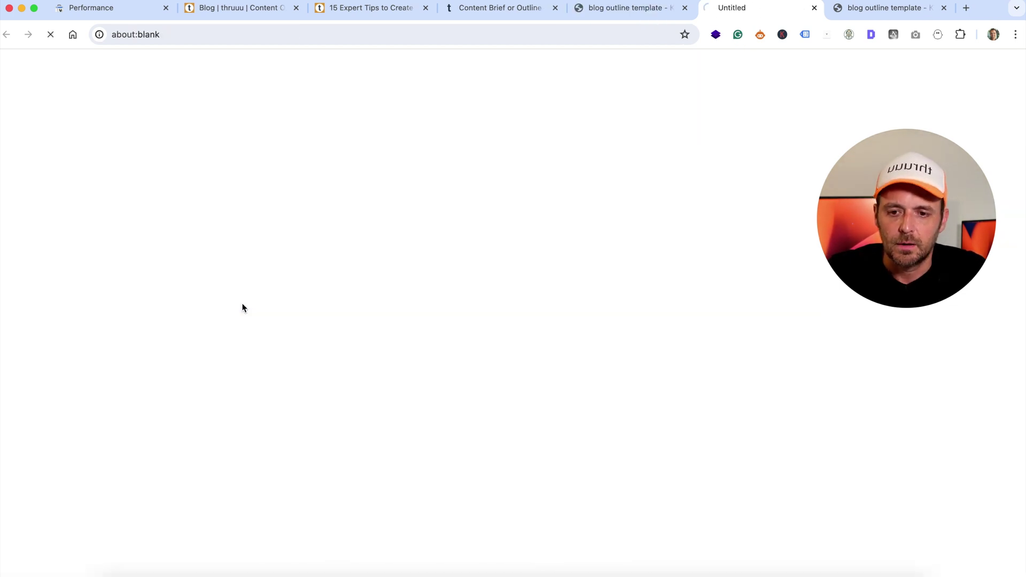
{"action": "mouse_move", "coordinate": [484, 74]}
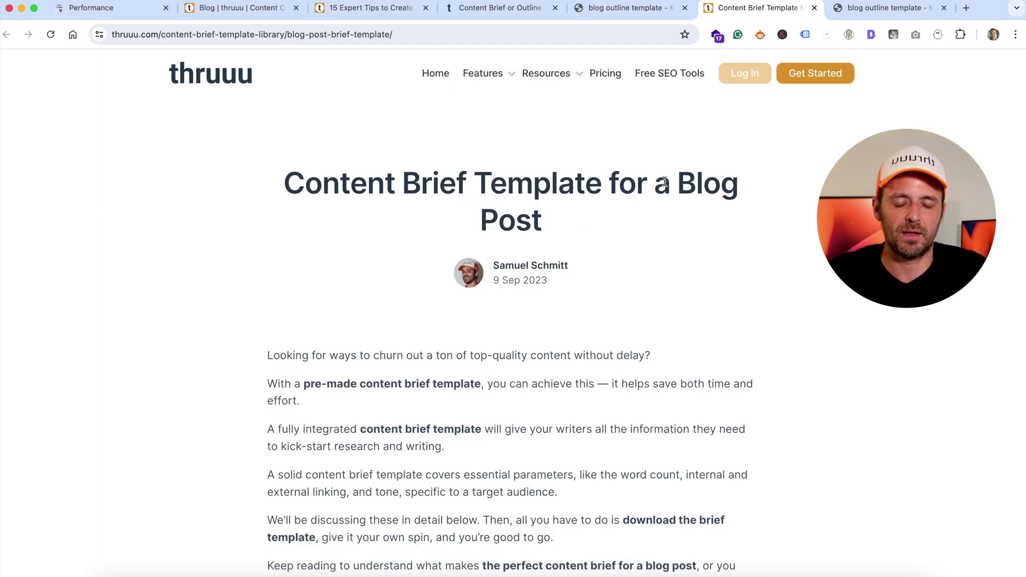
{"action": "left_click", "coordinate": [623, 10]}
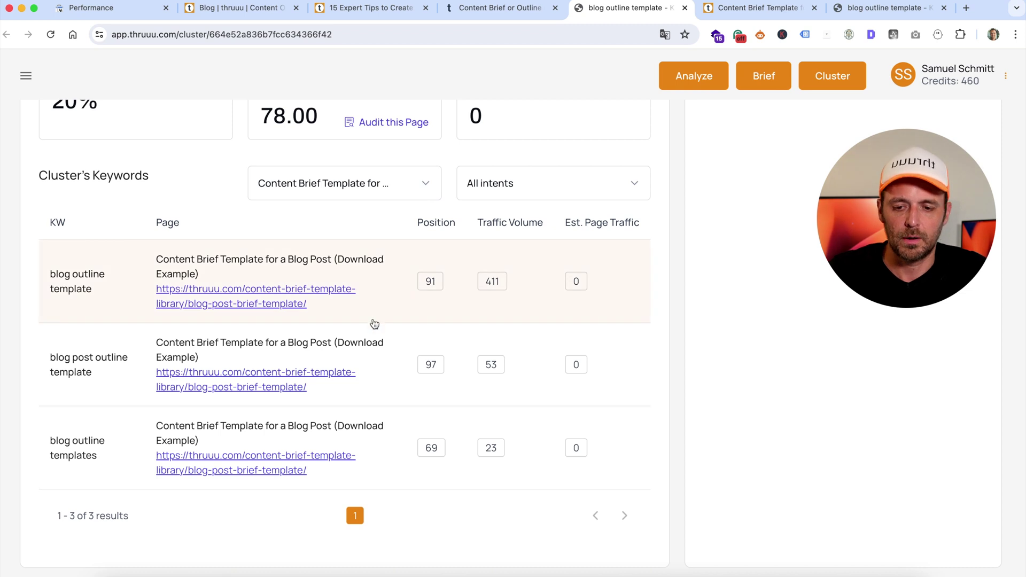
{"action": "left_click", "coordinate": [727, 11]}
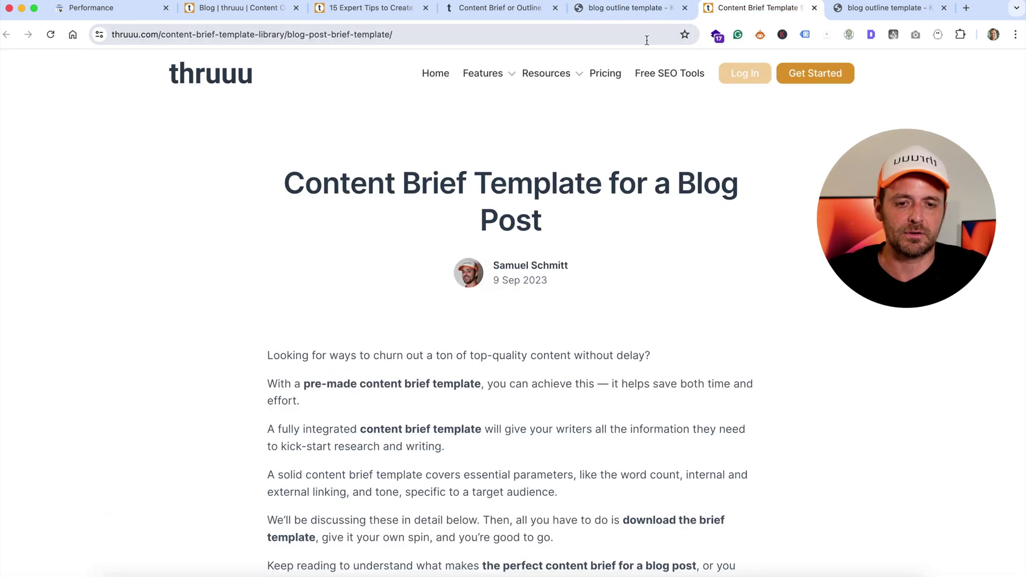
Compare the cluster overview's most visible pages with the Content Brief Template for a Blog Post article
{"action": "left_click", "coordinate": [631, 8]}
{"action": "scroll", "coordinate": [321, 212], "scroll_direction": "up", "scroll_amount": 5}
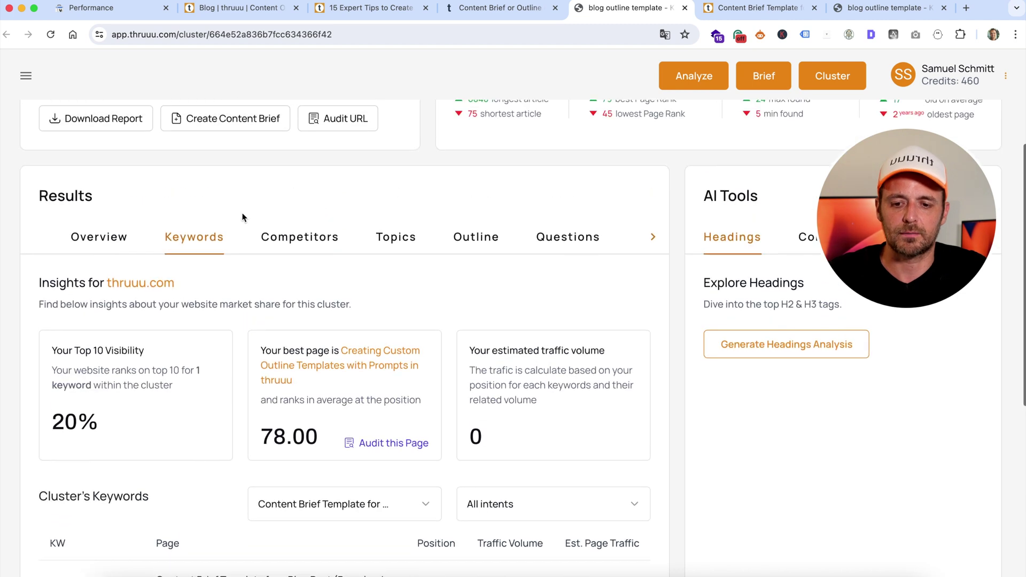
{"action": "left_click", "coordinate": [104, 239]}
{"action": "scroll", "coordinate": [218, 302], "scroll_direction": "down", "scroll_amount": 3}
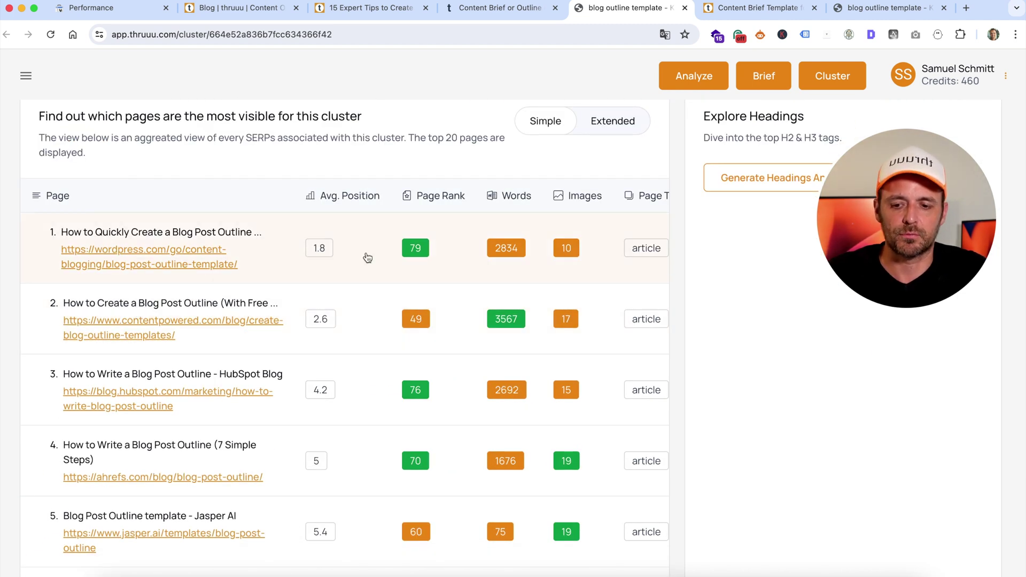
{"action": "left_click", "coordinate": [753, 8]}
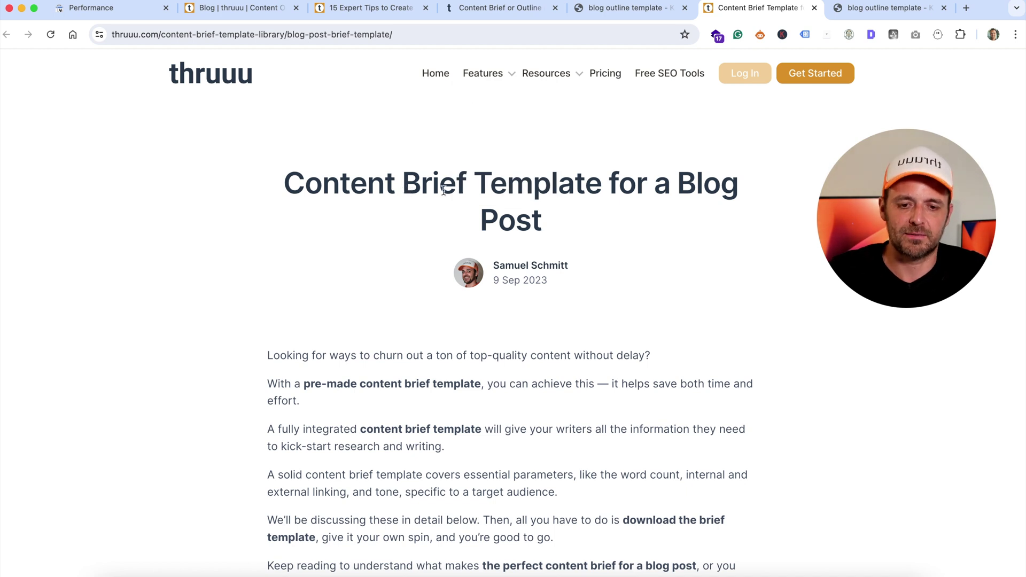
{"action": "left_click", "coordinate": [620, 15]}
Review the cluster's top topics for frequent terms to include in the content
{"action": "scroll", "coordinate": [382, 131], "scroll_direction": "up", "scroll_amount": 3}
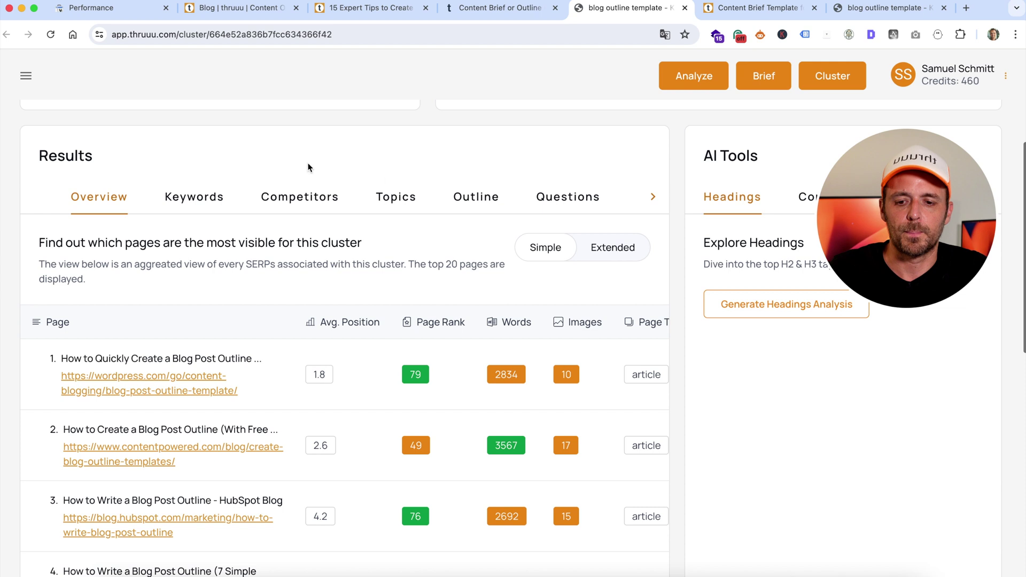
{"action": "scroll", "coordinate": [293, 204], "scroll_direction": "up", "scroll_amount": 1}
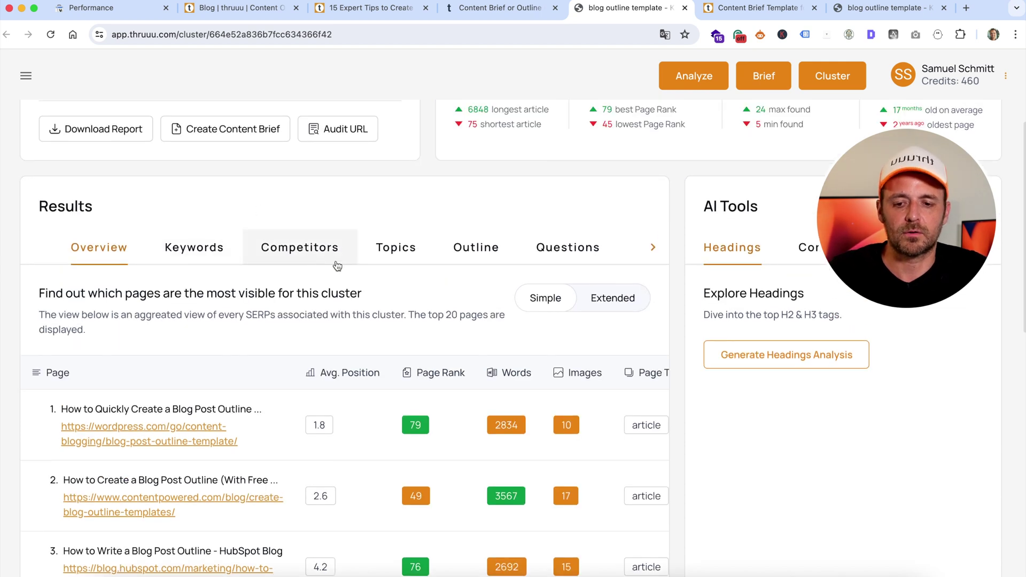
{"action": "left_click", "coordinate": [417, 258]}
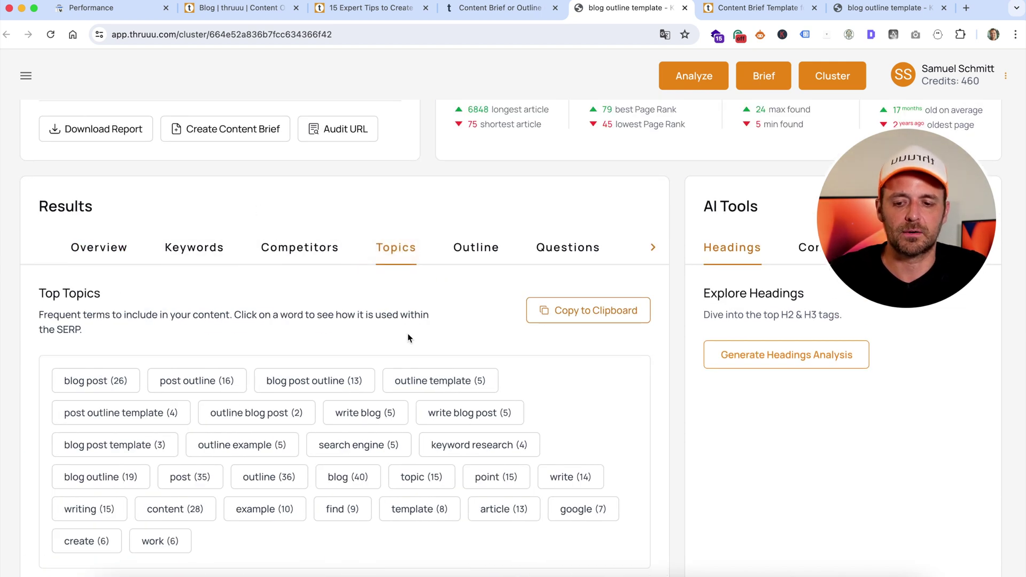
{"action": "scroll", "coordinate": [342, 342], "scroll_direction": "down", "scroll_amount": 2}
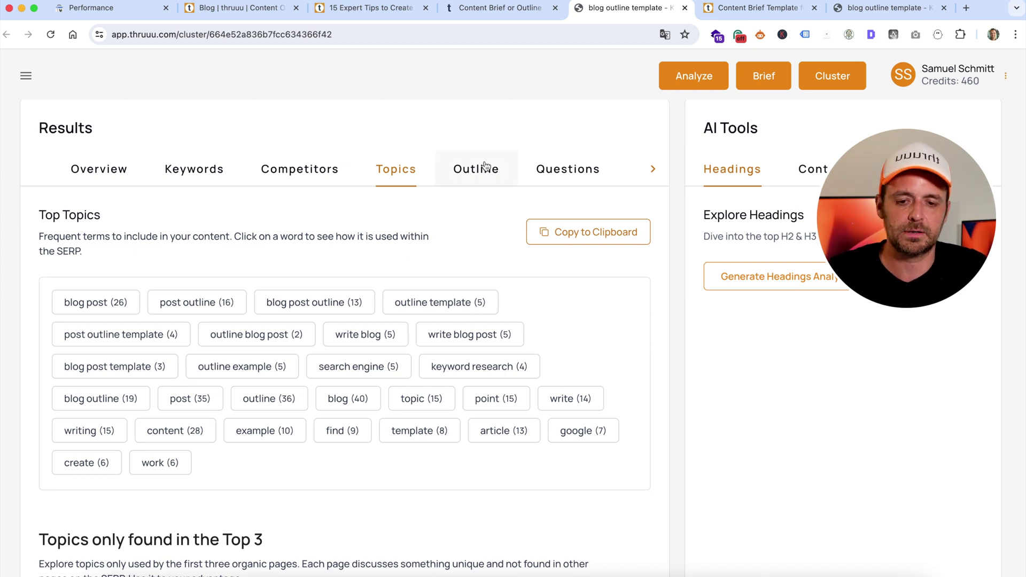
Examine the outlines and heading structures of the cluster's organic pages
{"action": "left_click", "coordinate": [464, 172]}
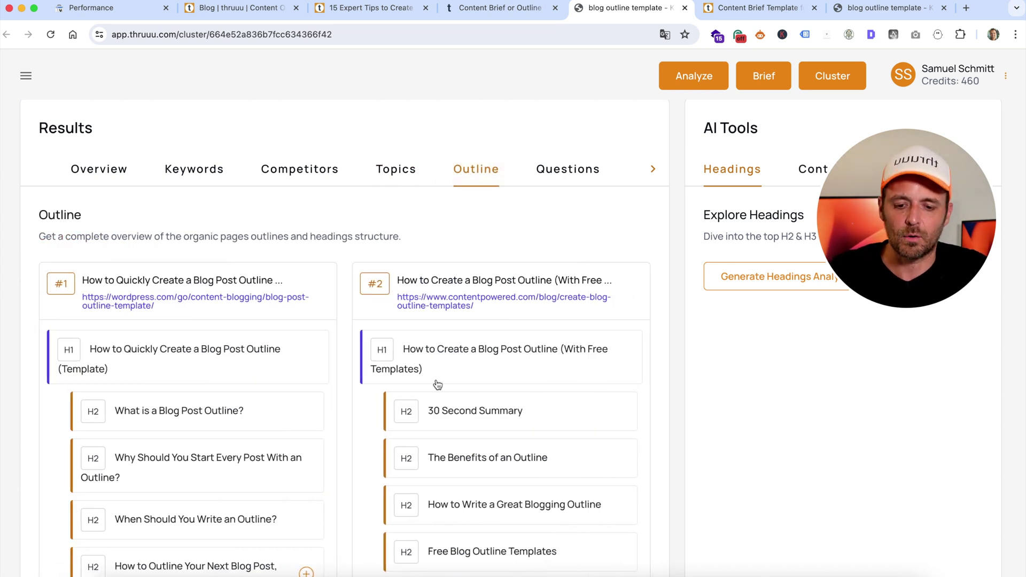
{"action": "scroll", "coordinate": [435, 385], "scroll_direction": "down", "scroll_amount": 5}
{"action": "scroll", "coordinate": [437, 384], "scroll_direction": "up", "scroll_amount": 7}
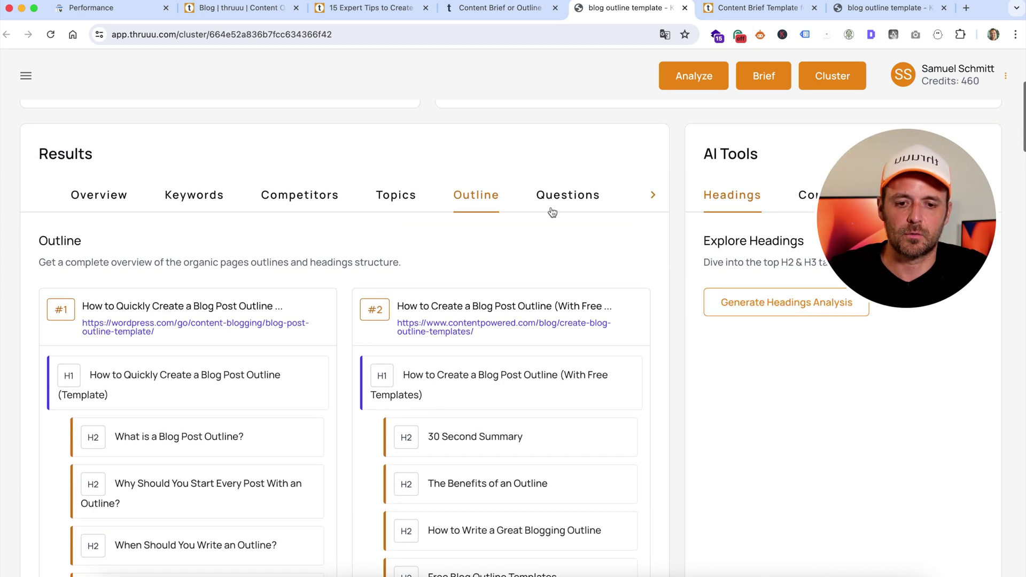
Browse the cluster's People Also Asked questions and the most frequent questions from headings
{"action": "left_click", "coordinate": [555, 206]}
{"action": "scroll", "coordinate": [248, 279], "scroll_direction": "down", "scroll_amount": 15}
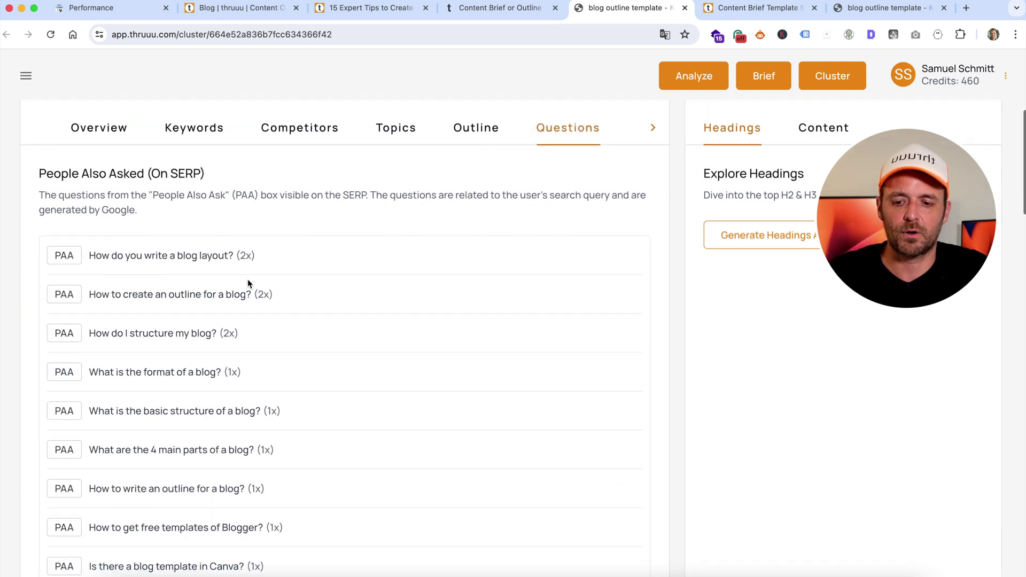
{"action": "scroll", "coordinate": [247, 279], "scroll_direction": "up", "scroll_amount": 15}
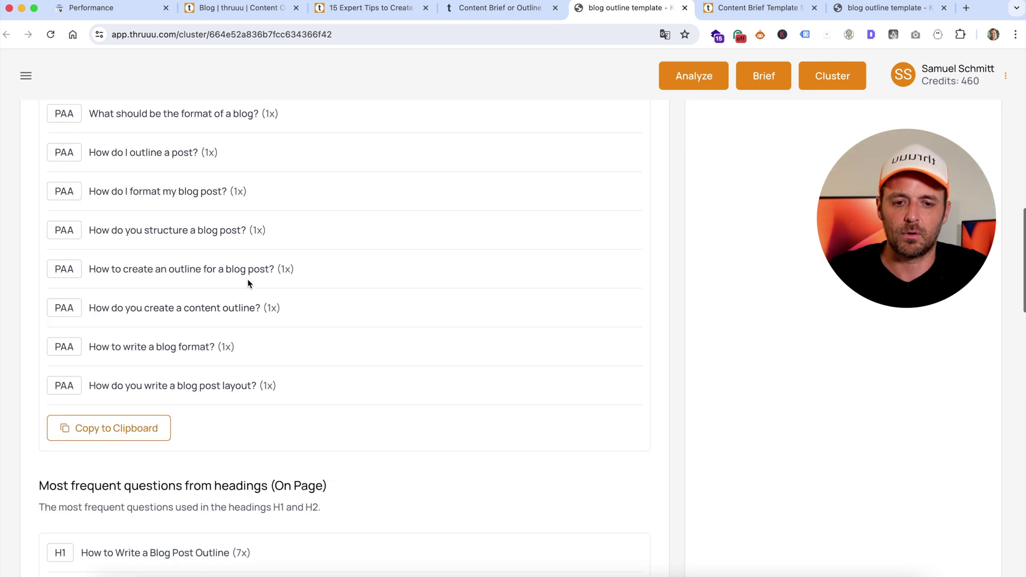
{"action": "scroll", "coordinate": [248, 279], "scroll_direction": "down", "scroll_amount": 5}
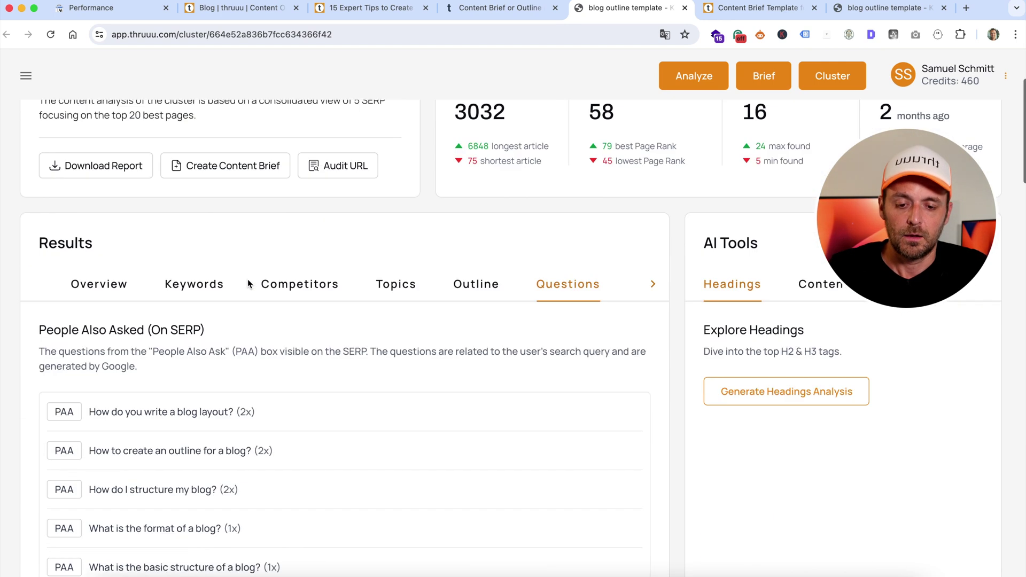
Return to the cluster's keyword insights and highlight the blog outline template title
{"action": "left_click", "coordinate": [121, 286]}
{"action": "left_click", "coordinate": [195, 284]}
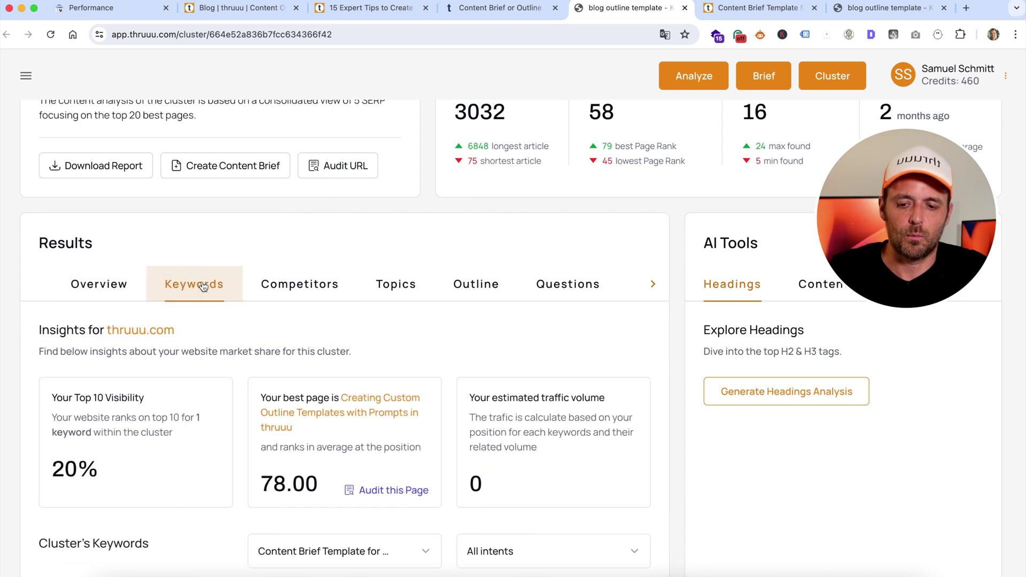
{"action": "scroll", "coordinate": [321, 267], "scroll_direction": "down", "scroll_amount": 5}
{"action": "scroll", "coordinate": [355, 327], "scroll_direction": "up", "scroll_amount": 5}
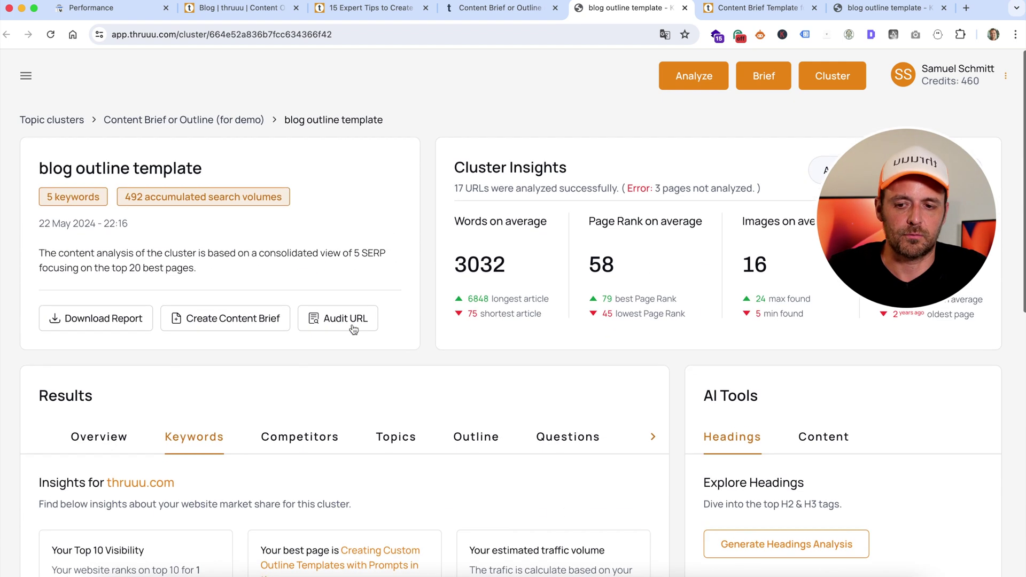
{"action": "triple_click", "coordinate": [119, 158]}
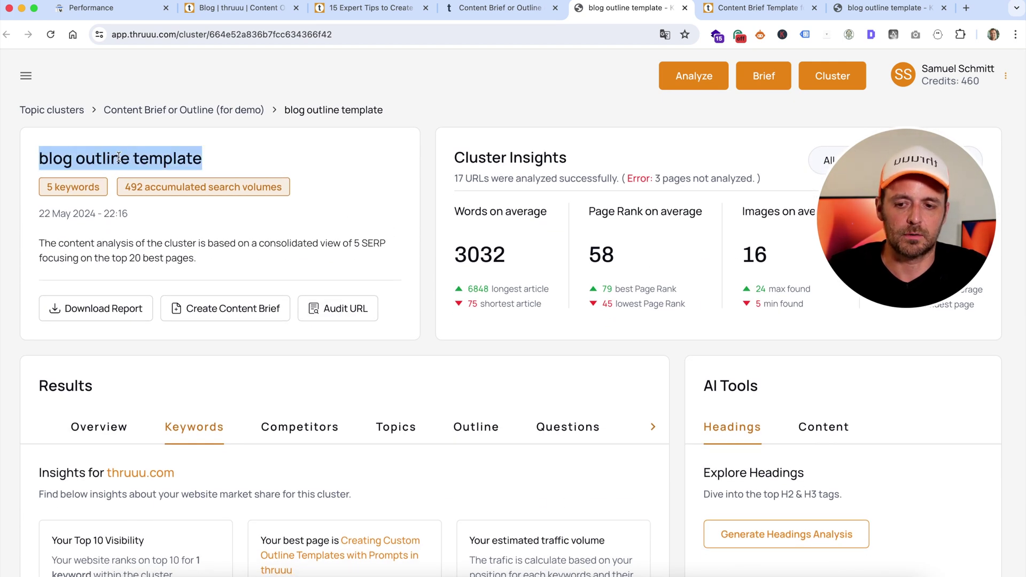
Review thruuu.com's keyword insights and inspect the page filter's options without choosing a different page
{"action": "scroll", "coordinate": [284, 367], "scroll_direction": "down", "scroll_amount": 3}
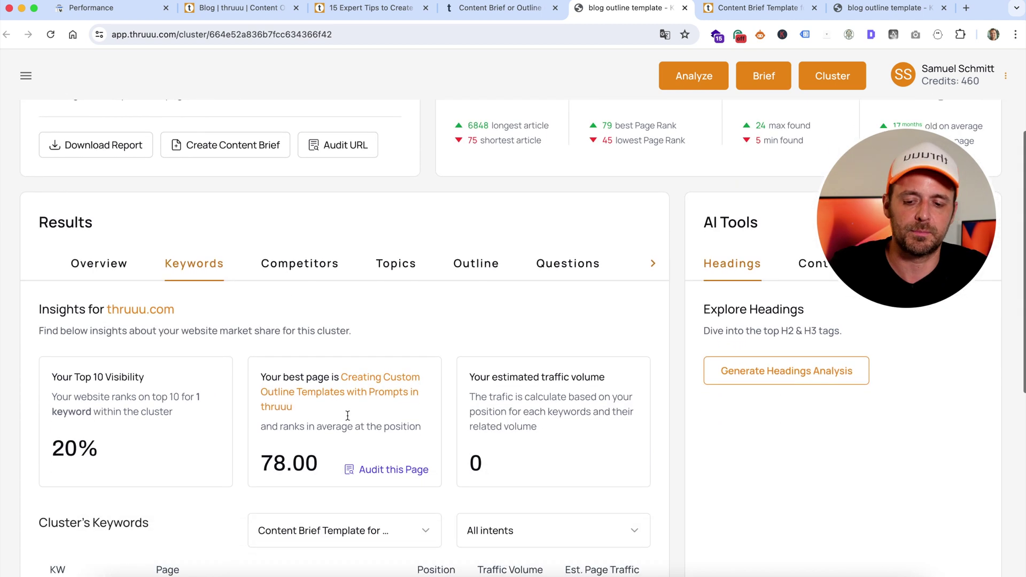
{"action": "scroll", "coordinate": [345, 515], "scroll_direction": "down", "scroll_amount": 3}
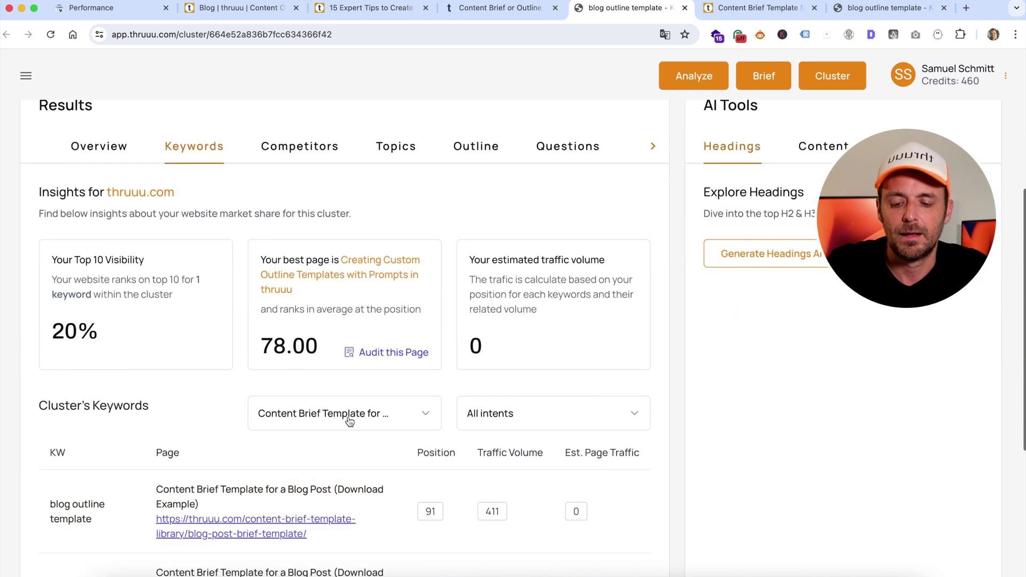
{"action": "left_click", "coordinate": [342, 419]}
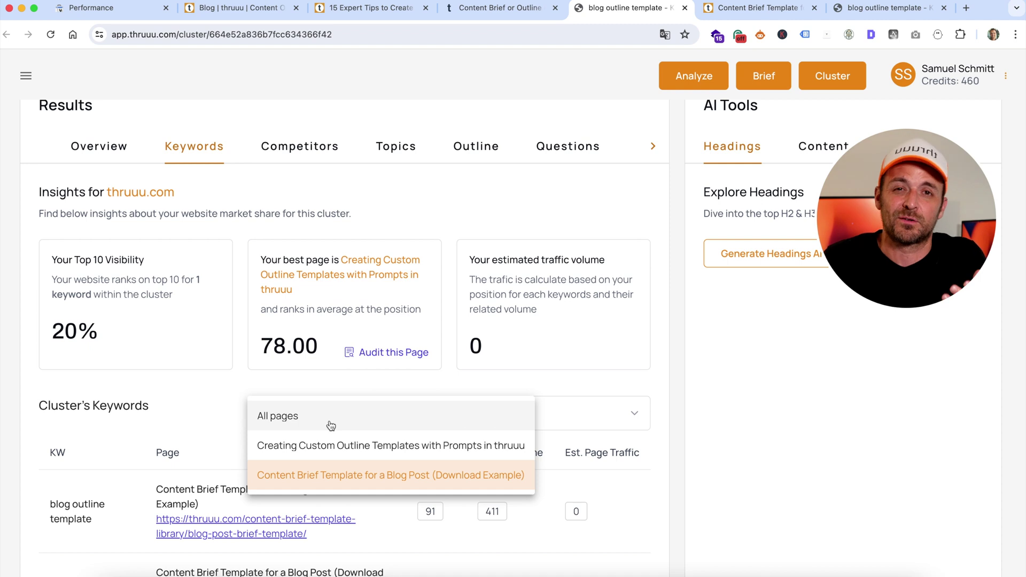
{"action": "left_click", "coordinate": [350, 228]}
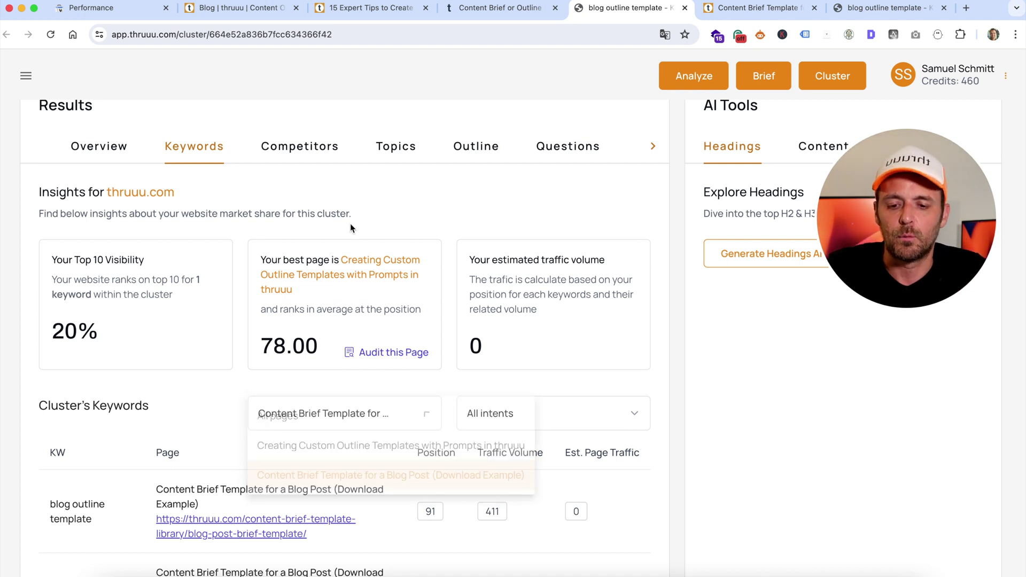
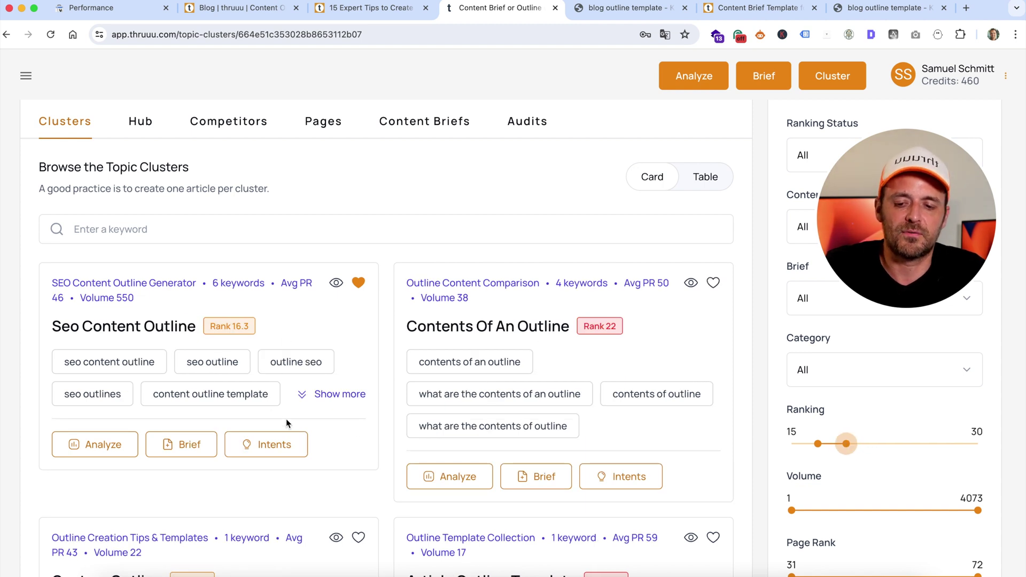
Highlight the Seo Content Outline cluster's title for reference and analyze that cluster's content
{"action": "triple_click", "coordinate": [90, 318]}
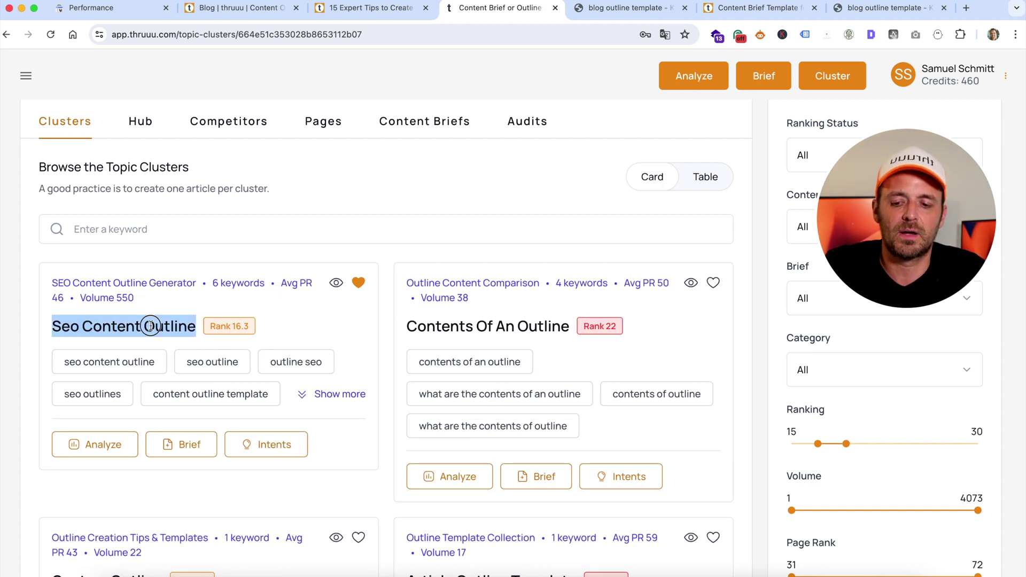
{"action": "left_click", "coordinate": [264, 326]}
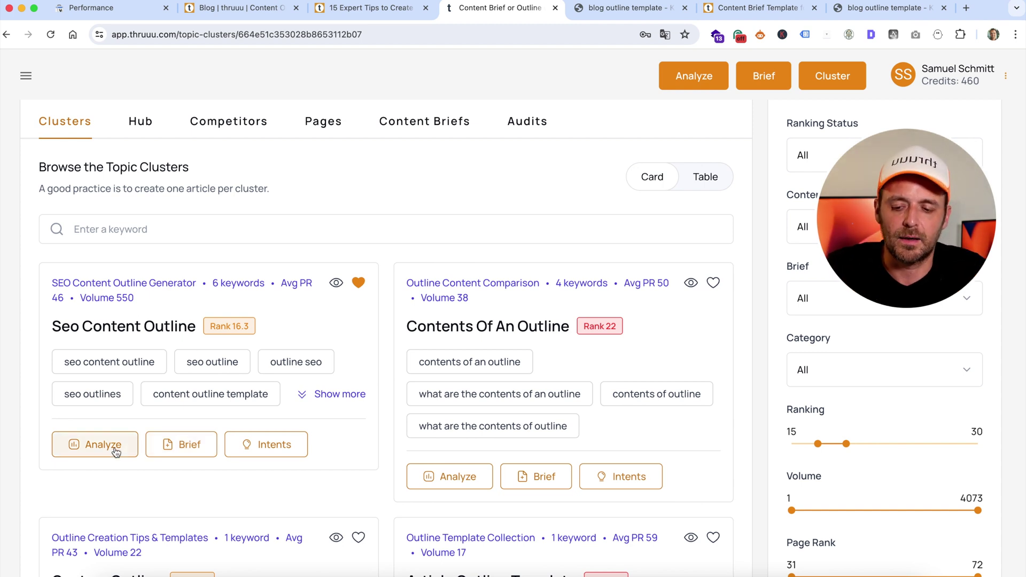
{"action": "left_click", "coordinate": [69, 449]}
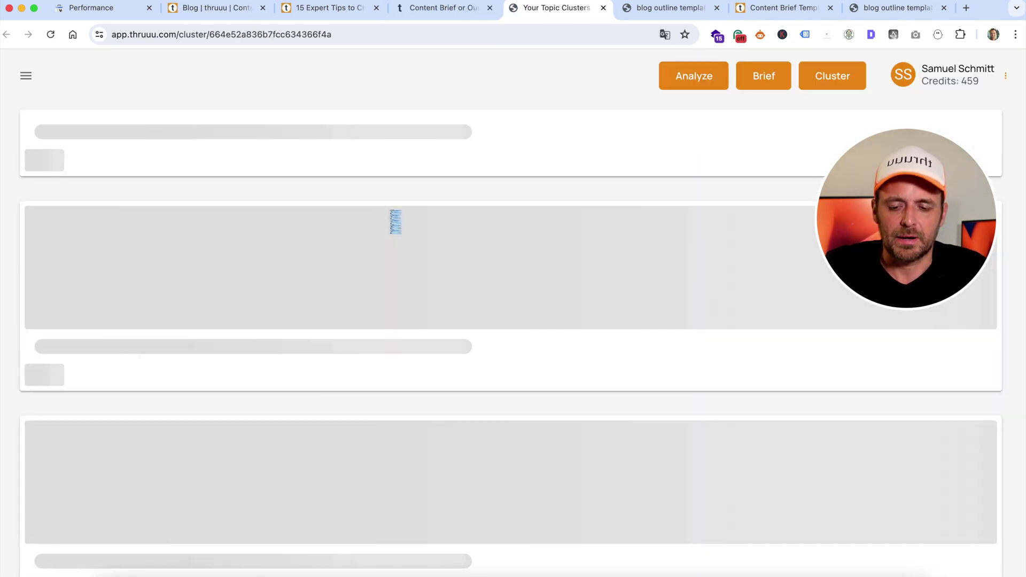
Review the most visible pages for the seo content outline cluster in the results overview
{"action": "scroll", "coordinate": [391, 218], "scroll_direction": "down", "scroll_amount": 4}
{"action": "scroll", "coordinate": [191, 380], "scroll_direction": "down", "scroll_amount": 2}
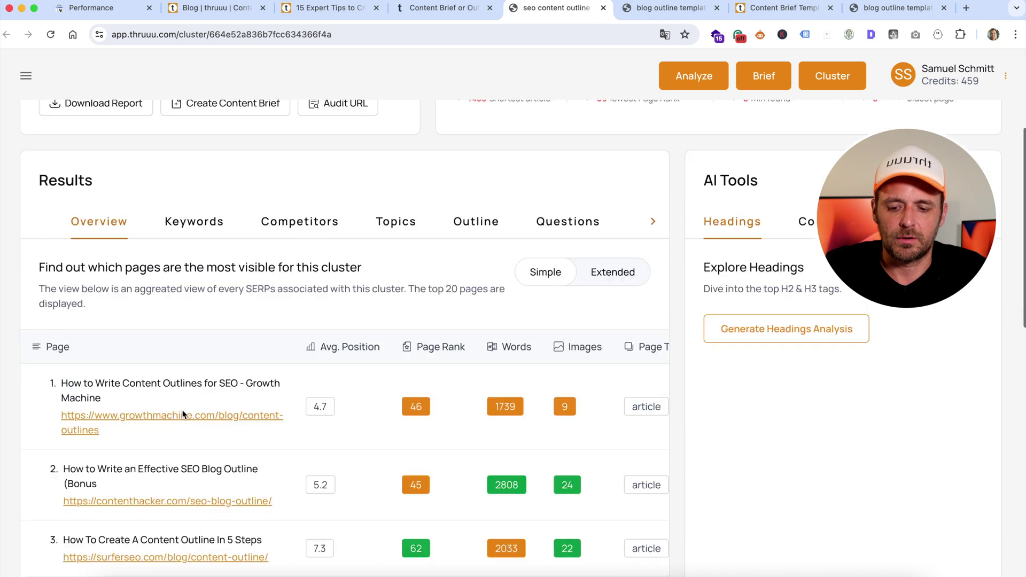
{"action": "scroll", "coordinate": [168, 362], "scroll_direction": "down", "scroll_amount": 2}
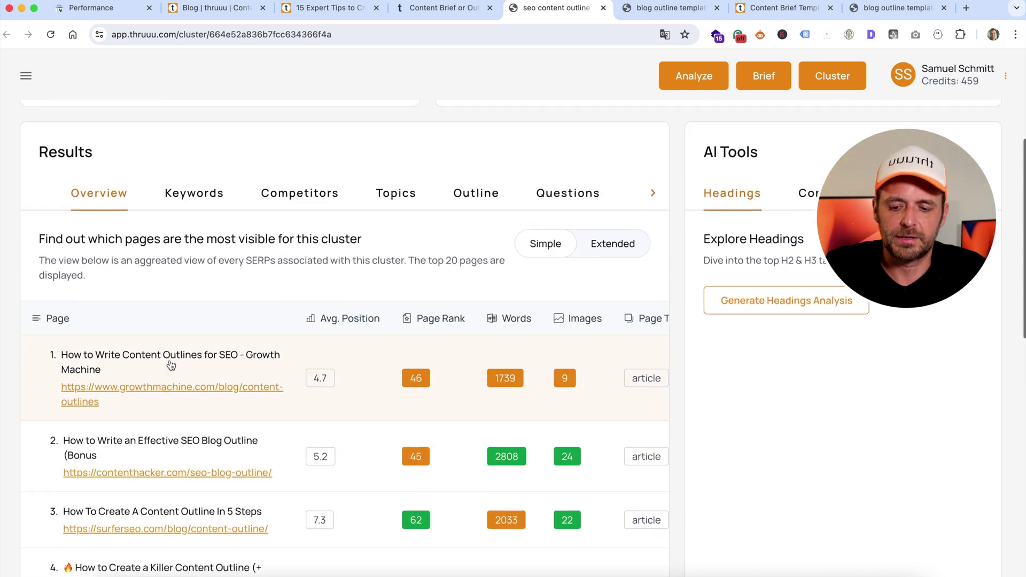
{"action": "scroll", "coordinate": [230, 250], "scroll_direction": "up", "scroll_amount": 3}
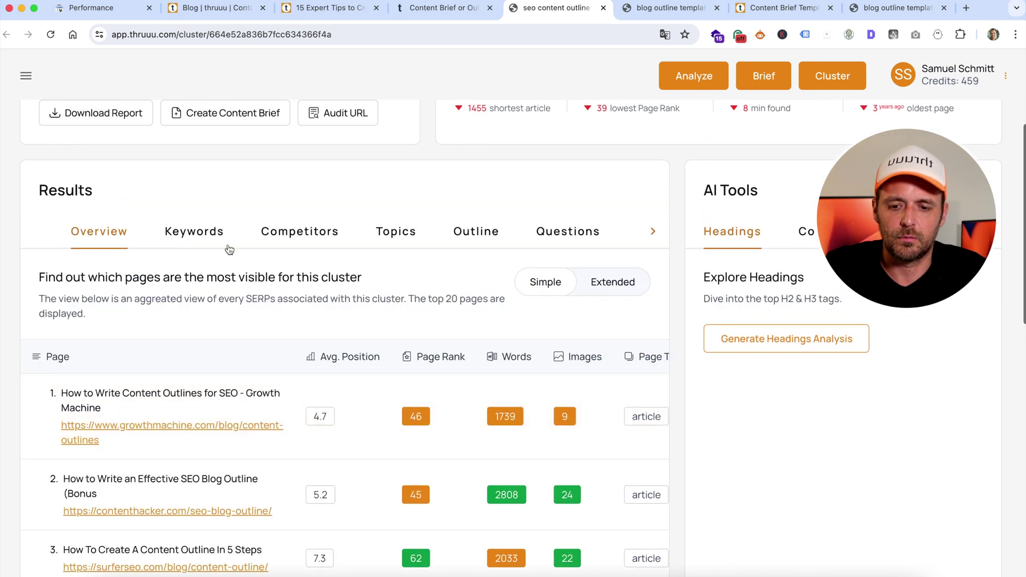
Review the cluster's top topics and the heading outlines of the competing pages
{"action": "left_click", "coordinate": [298, 231]}
{"action": "left_click", "coordinate": [393, 232]}
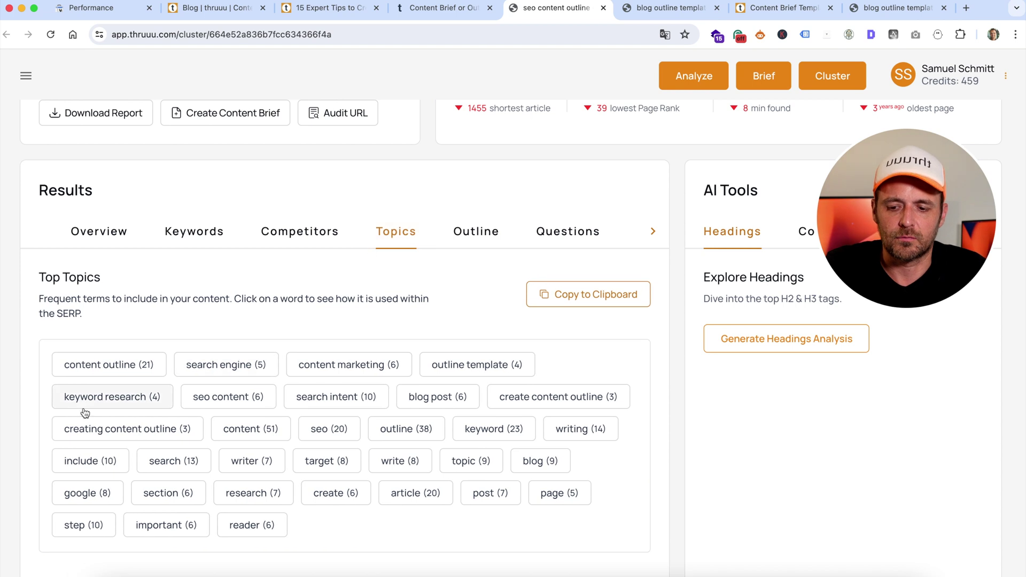
{"action": "left_click", "coordinate": [471, 231]}
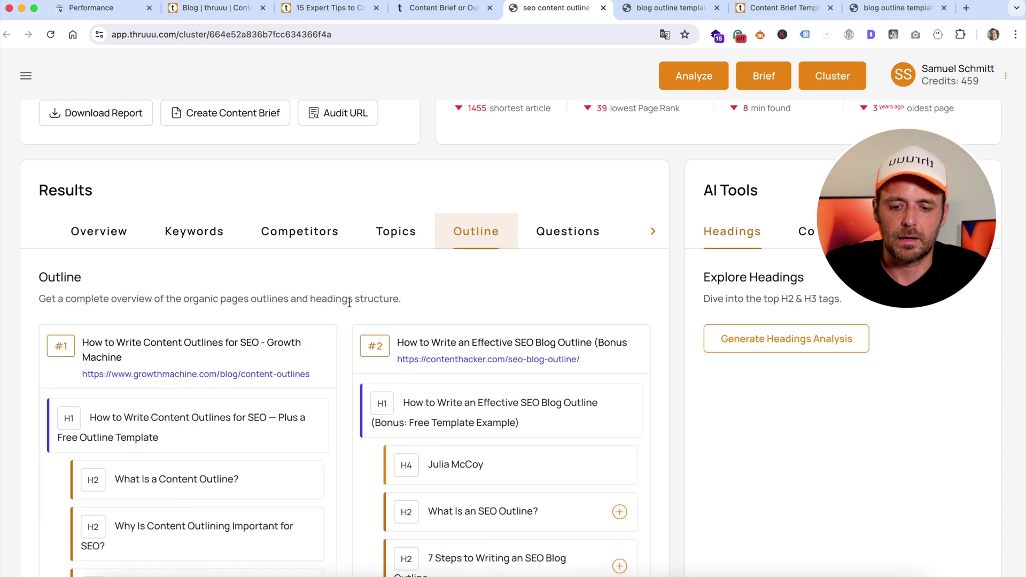
{"action": "scroll", "coordinate": [403, 340], "scroll_direction": "down", "scroll_amount": 5}
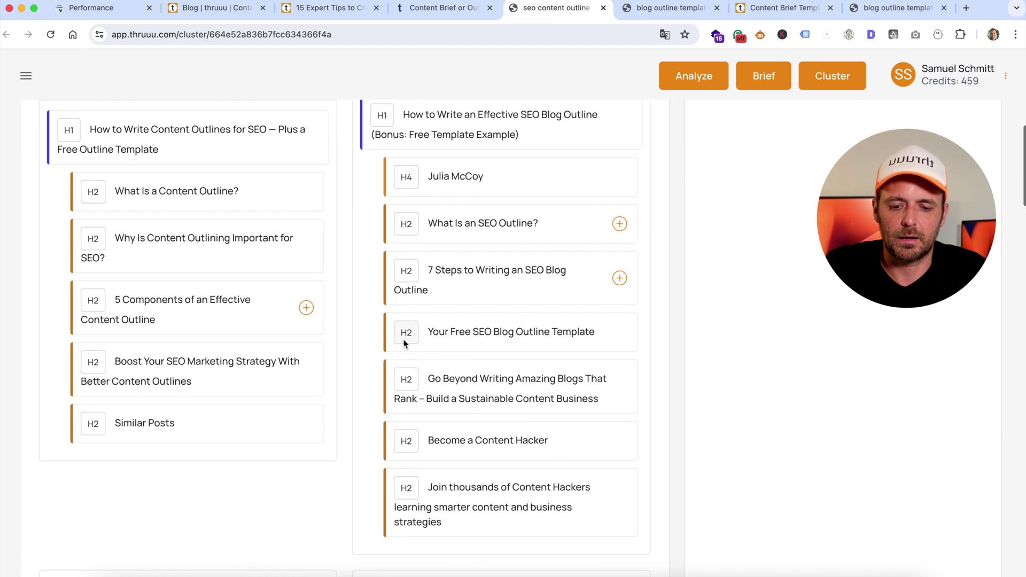
{"action": "scroll", "coordinate": [403, 339], "scroll_direction": "up", "scroll_amount": 6}
Filter the cluster's keywords to the page 15 Expert Tips to Create Content Outlines (with Examples)
{"action": "left_click", "coordinate": [196, 273]}
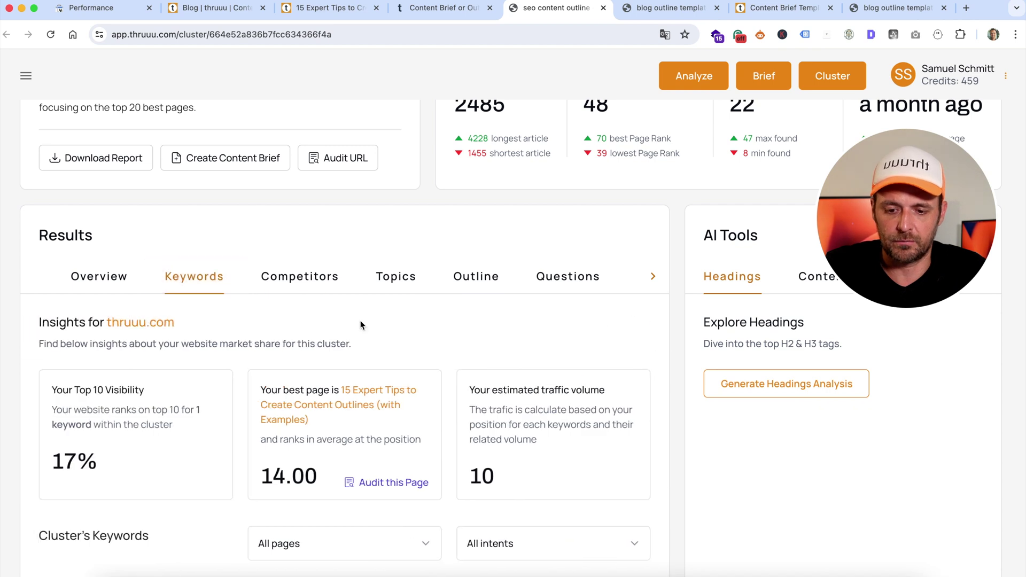
{"action": "scroll", "coordinate": [360, 323], "scroll_direction": "down", "scroll_amount": 2}
{"action": "left_click", "coordinate": [328, 430]}
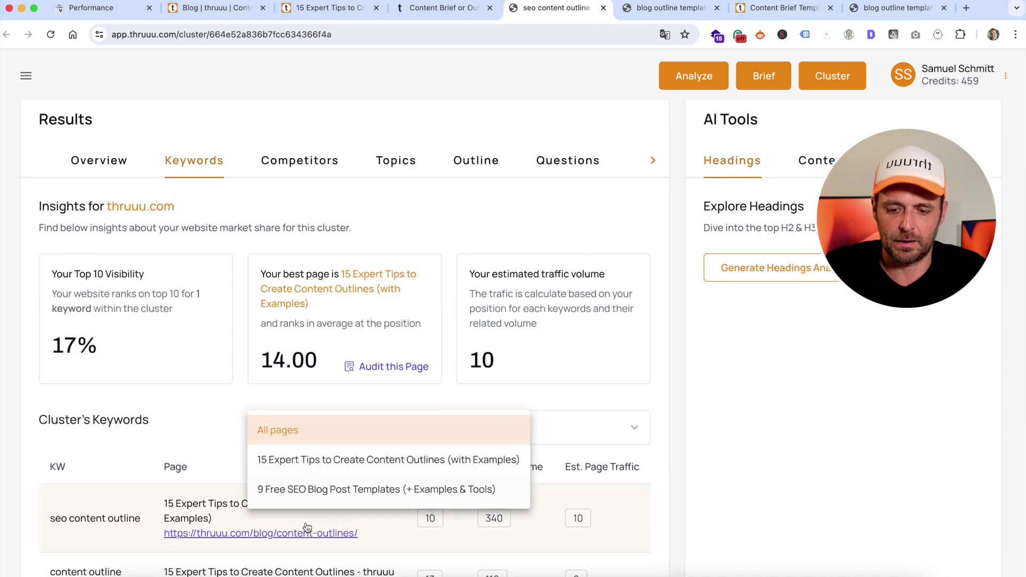
{"action": "scroll", "coordinate": [318, 447], "scroll_direction": "down", "scroll_amount": 1}
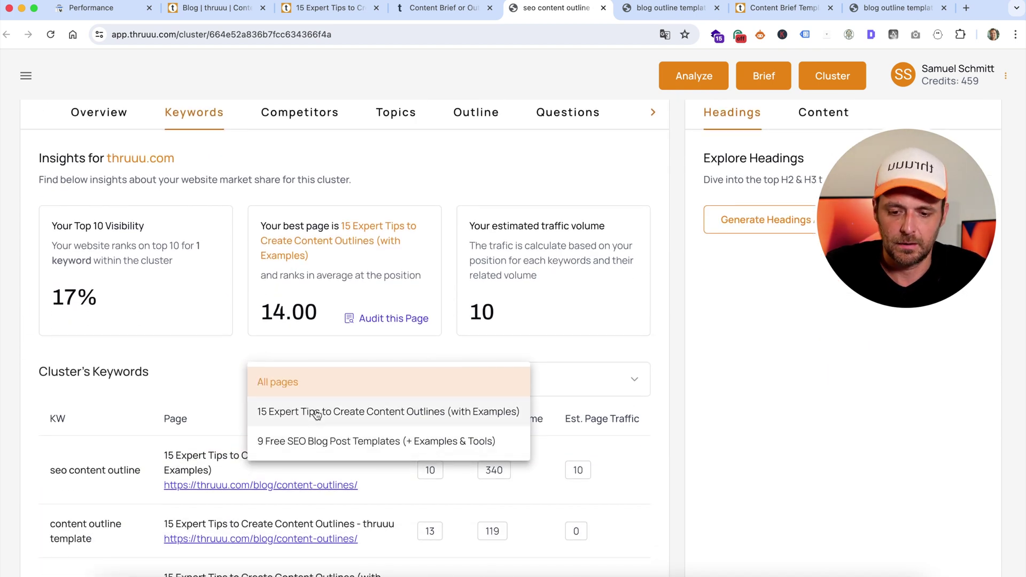
{"action": "left_click", "coordinate": [317, 415]}
{"action": "scroll", "coordinate": [317, 415], "scroll_direction": "down", "scroll_amount": 1}
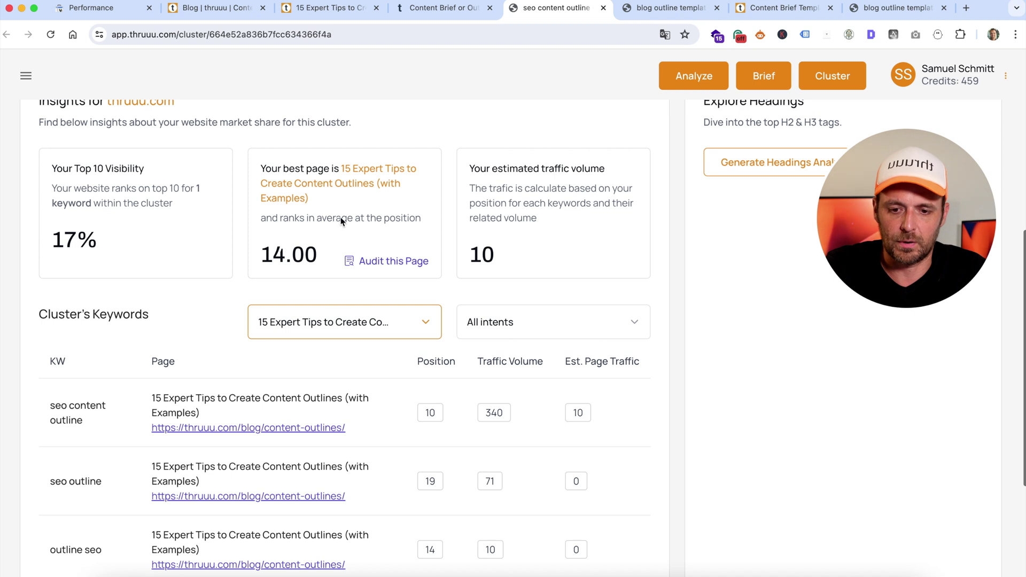
Highlight the title of the best-ranking page in the thruuu.com keyword insights for reference
{"action": "left_click_drag", "start_coordinate": [344, 165], "coordinate": [348, 196]}
{"action": "left_click", "coordinate": [348, 199]}
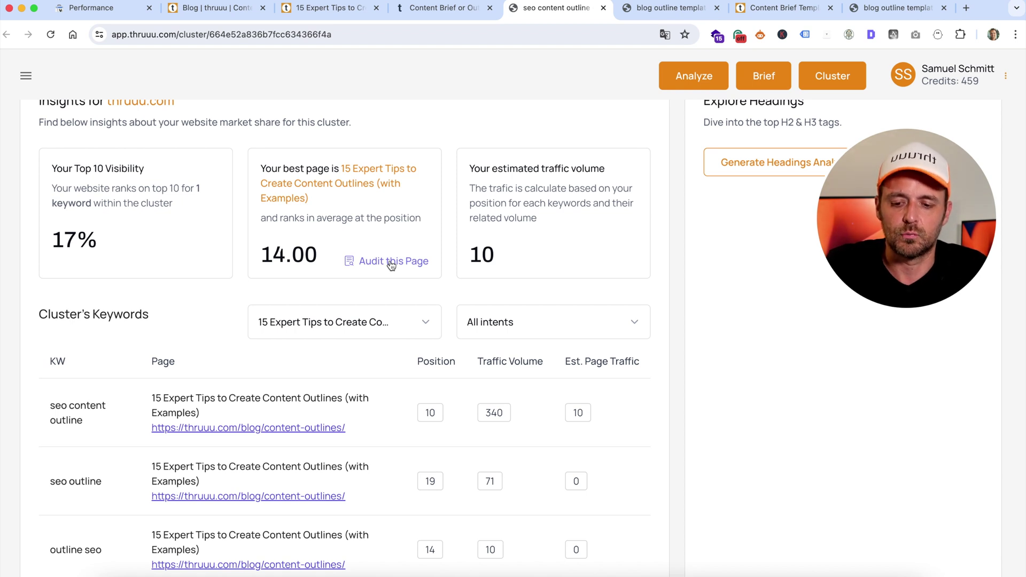
{"action": "scroll", "coordinate": [391, 265], "scroll_direction": "up", "scroll_amount": 10}
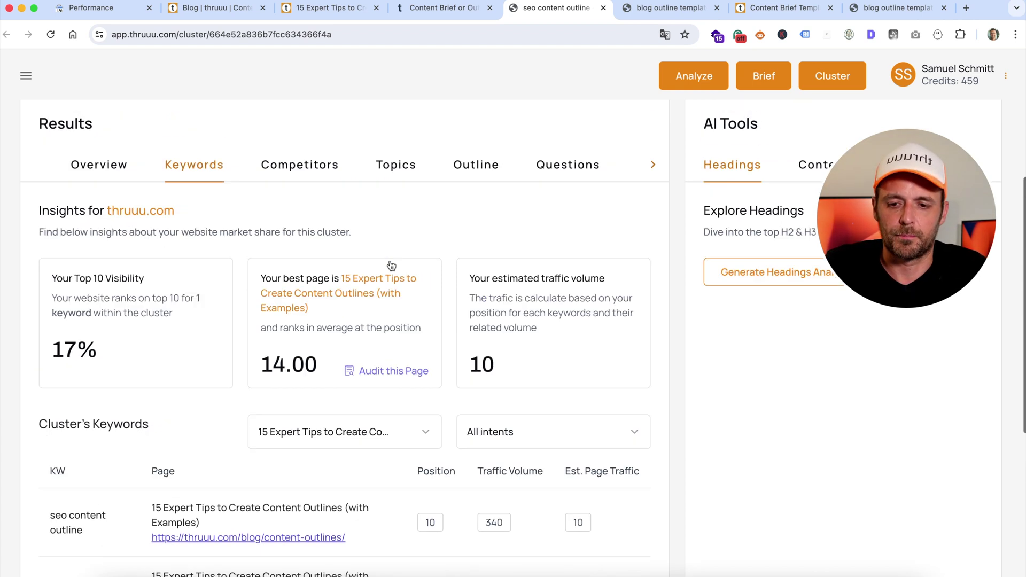
Return to the topic clusters overview and inspect the Ranking Status filter's options, keeping All
{"action": "left_click", "coordinate": [433, 8]}
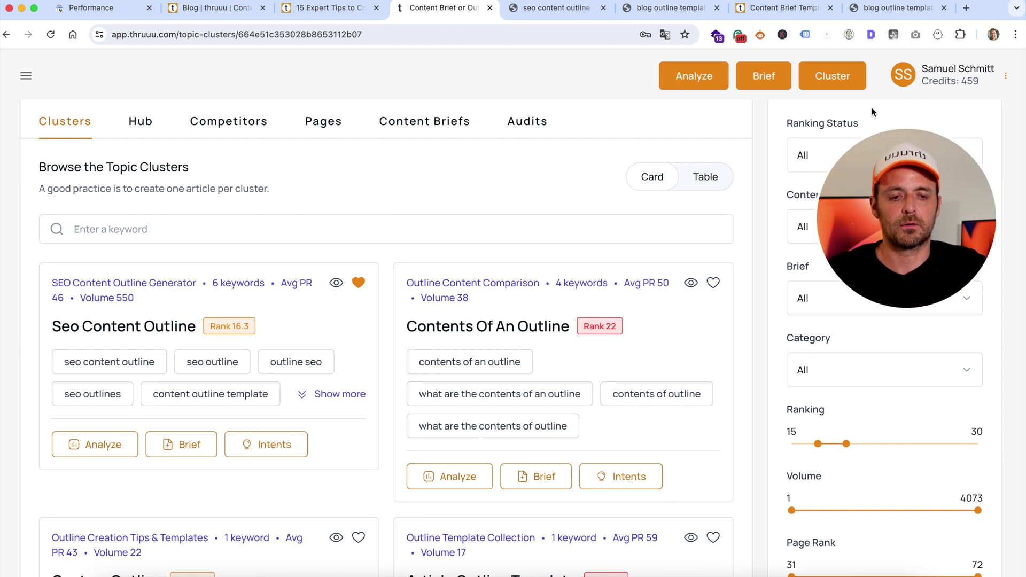
{"action": "left_click_drag", "start_coordinate": [900, 200], "coordinate": [860, 302]}
{"action": "left_click", "coordinate": [842, 161]}
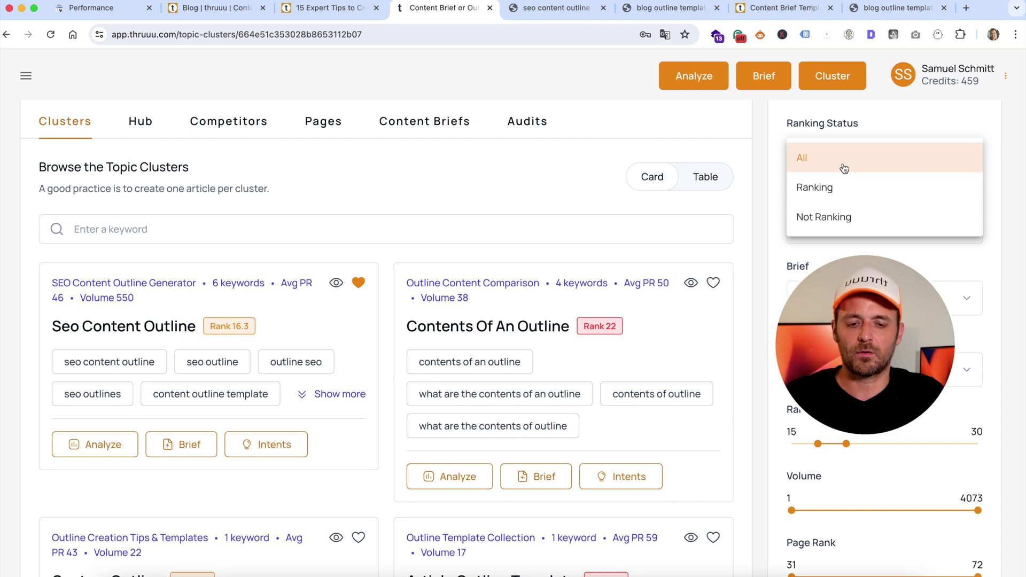
{"action": "left_click", "coordinate": [843, 167]}
{"action": "left_click_drag", "start_coordinate": [836, 296], "coordinate": [611, 165]}
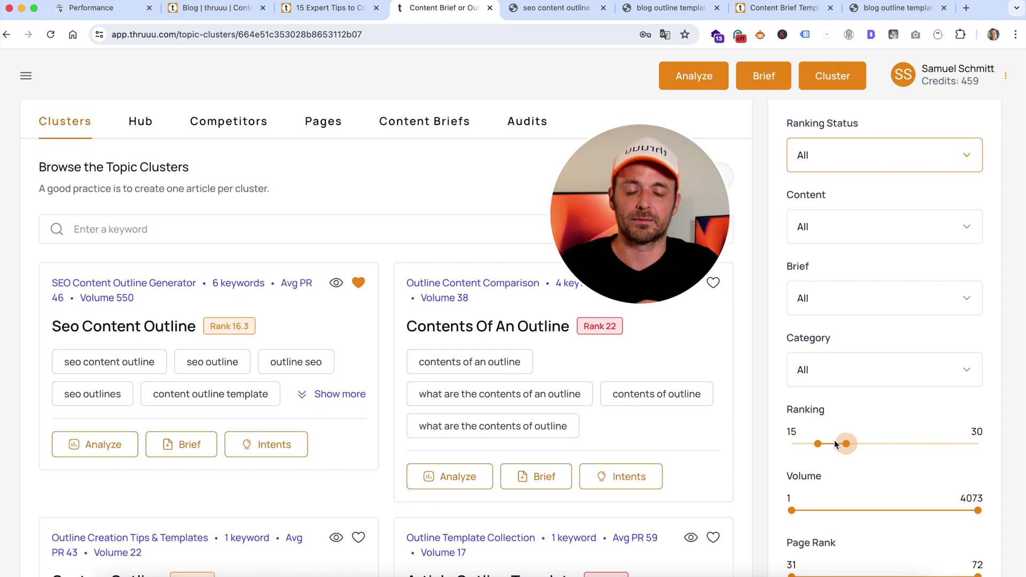
{"action": "mouse_move", "coordinate": [677, 197]}
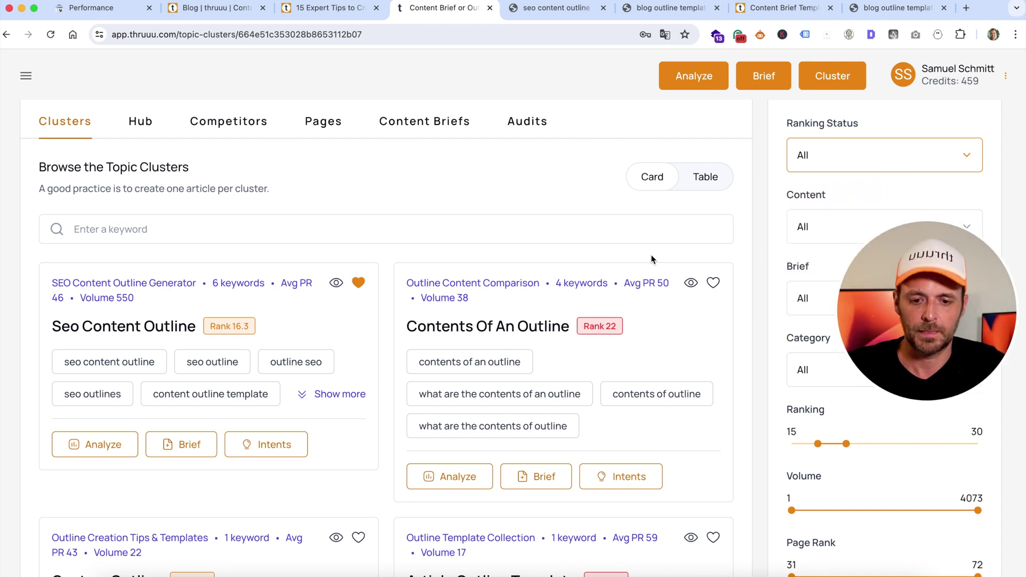
Browse the website's pages with the clusters each one ranks for, down to the content outlines page
{"action": "scroll", "coordinate": [530, 243], "scroll_direction": "up", "scroll_amount": 2}
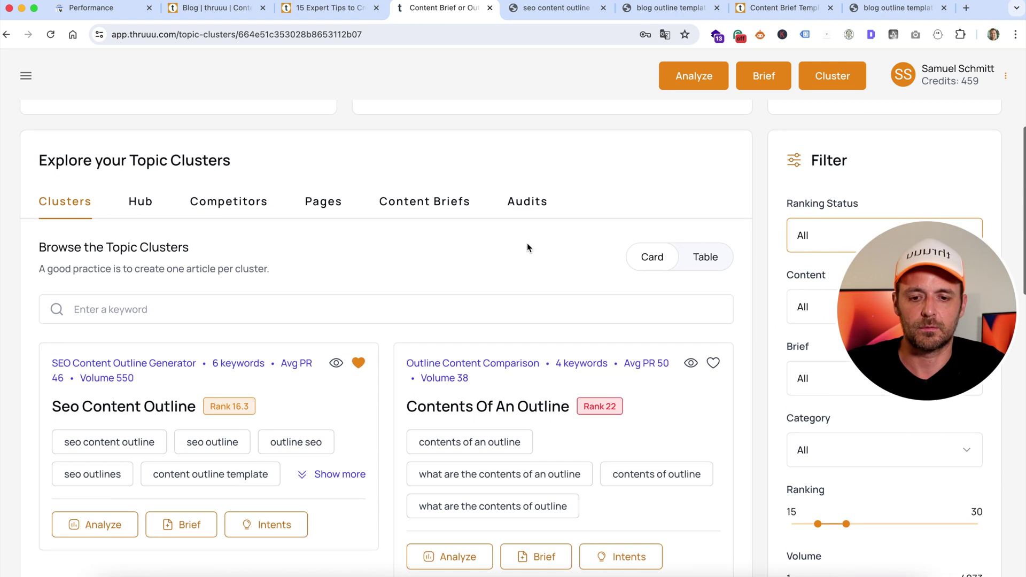
{"action": "left_click", "coordinate": [324, 201]}
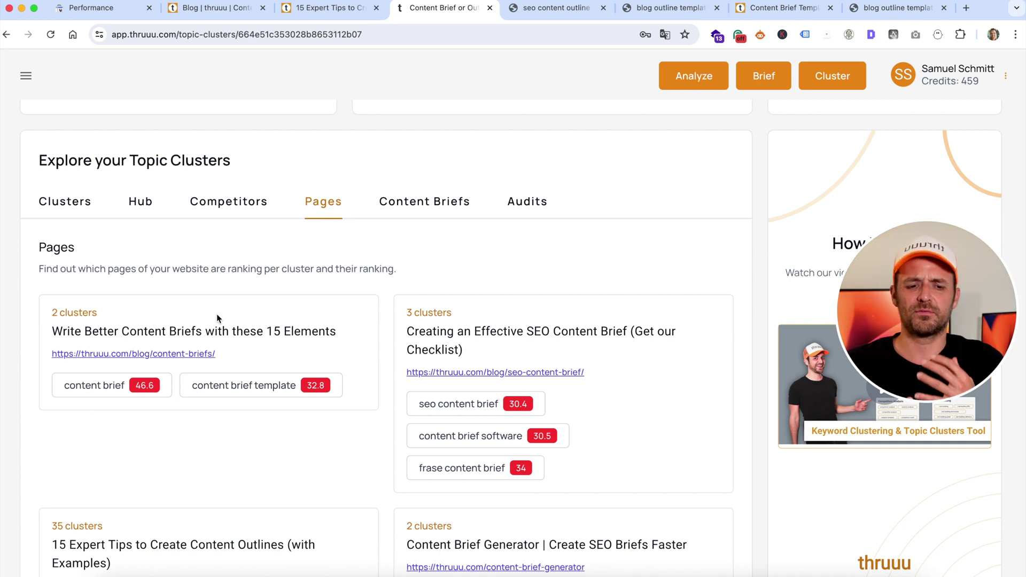
{"action": "mouse_move", "coordinate": [859, 319]}
{"action": "left_click_drag", "start_coordinate": [858, 320], "coordinate": [701, 343]}
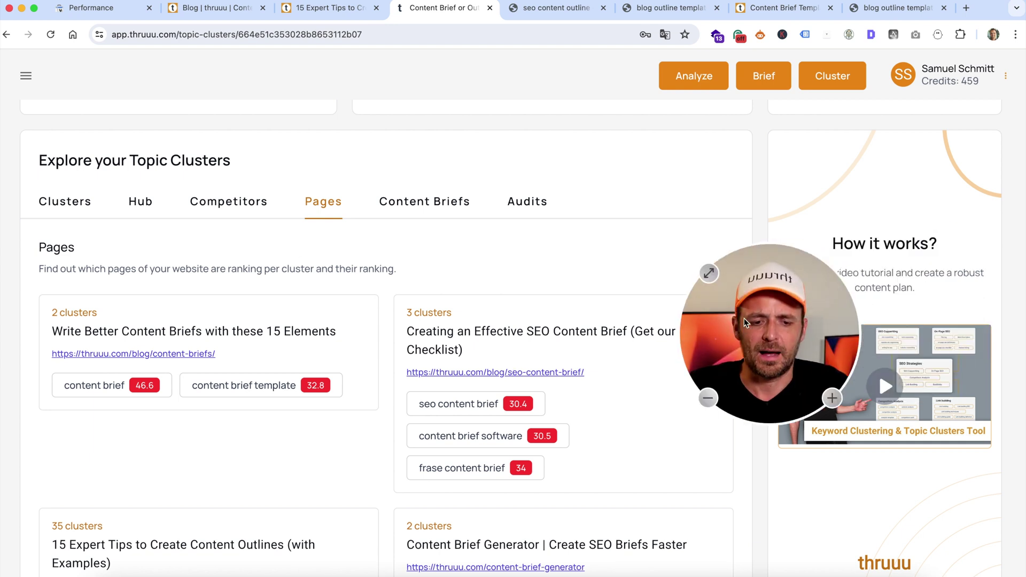
{"action": "left_click_drag", "start_coordinate": [751, 313], "coordinate": [791, 317]}
{"action": "scroll", "coordinate": [227, 305], "scroll_direction": "down", "scroll_amount": 3}
{"action": "scroll", "coordinate": [126, 359], "scroll_direction": "down", "scroll_amount": 3}
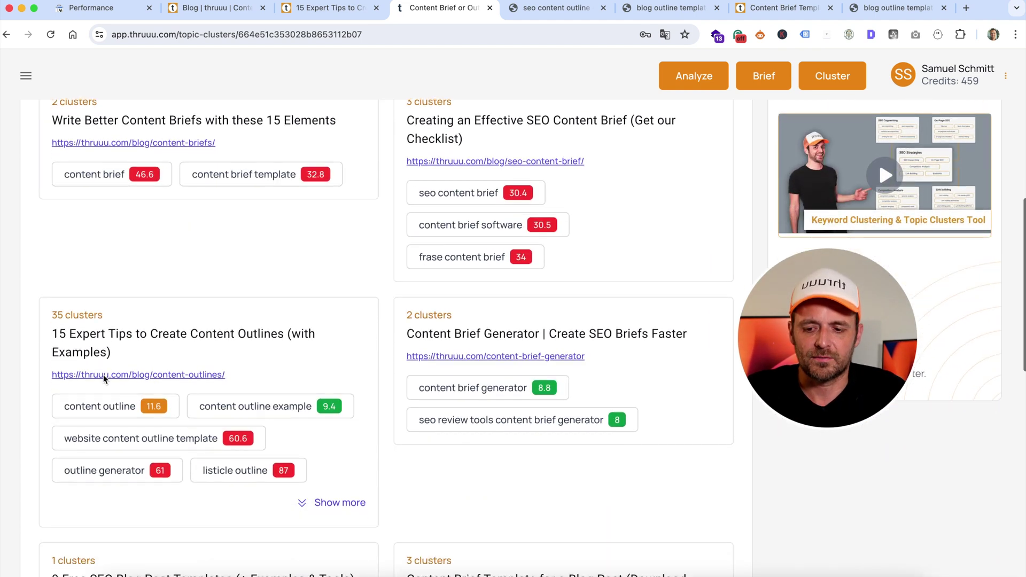
Highlight the 15 Expert Tips to Create Content Outlines page title and expand its full list of clusters
{"action": "triple_click", "coordinate": [84, 337]}
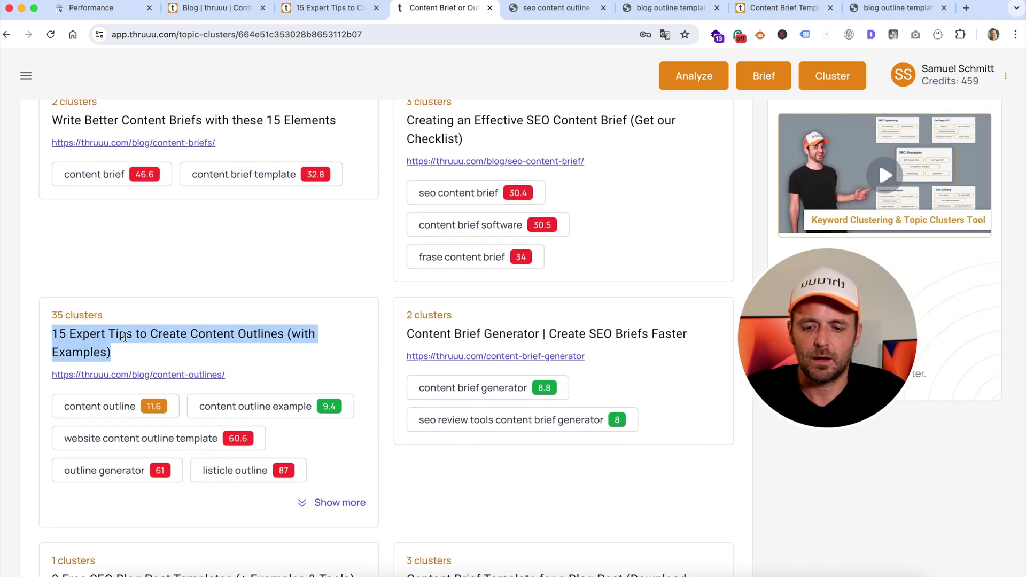
{"action": "left_click", "coordinate": [217, 353]}
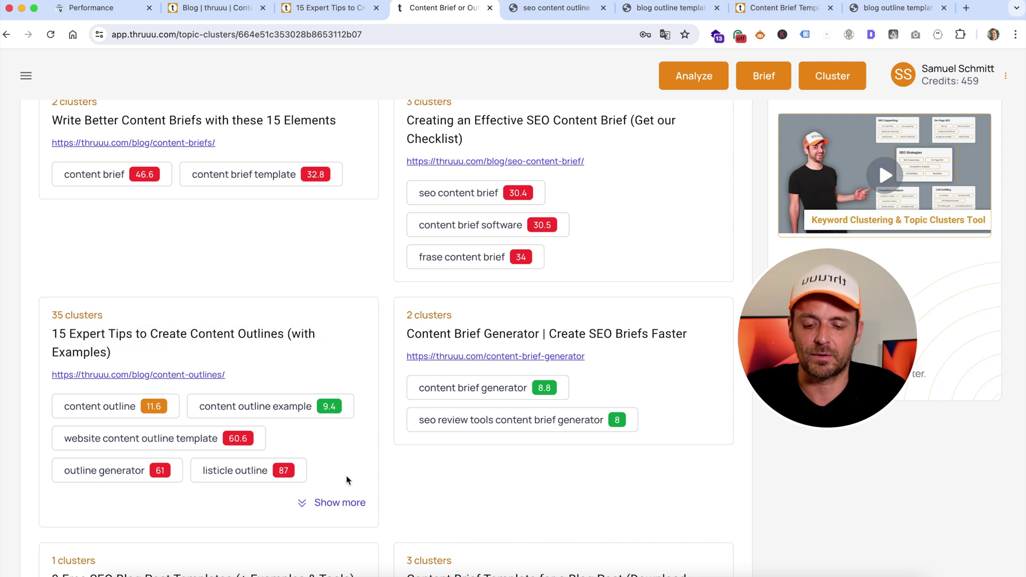
{"action": "left_click", "coordinate": [327, 505]}
{"action": "scroll", "coordinate": [296, 348], "scroll_direction": "down", "scroll_amount": 3}
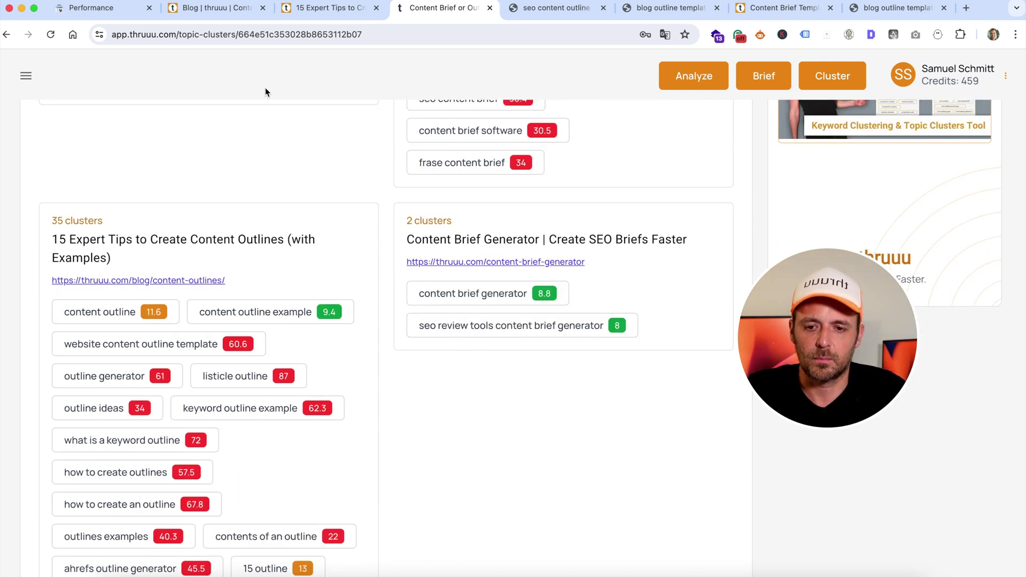
Check the published content outlines article, and highlight its content outline and content outline example clusters and its cluster count
{"action": "left_click", "coordinate": [332, 8]}
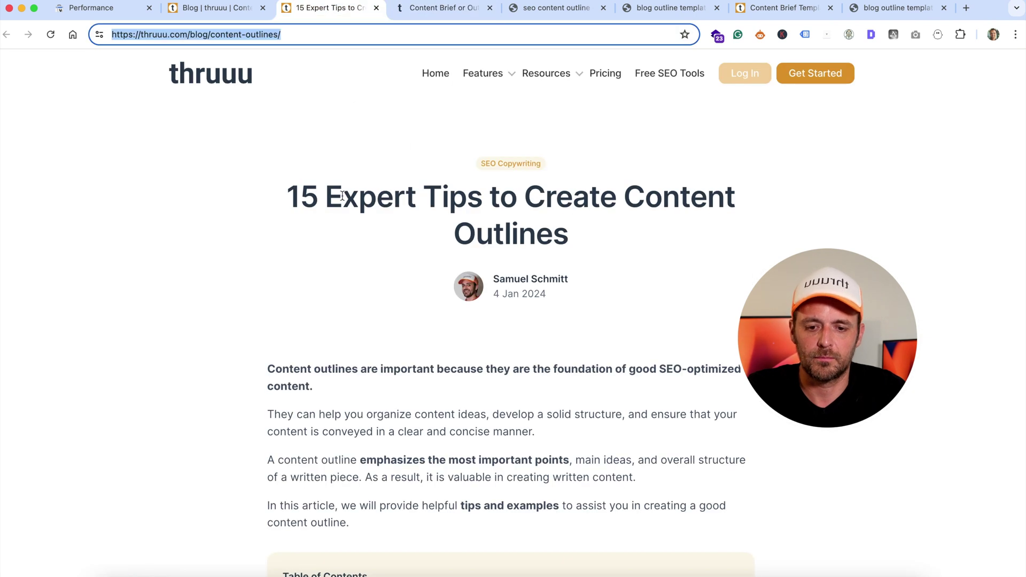
{"action": "left_click", "coordinate": [435, 9]}
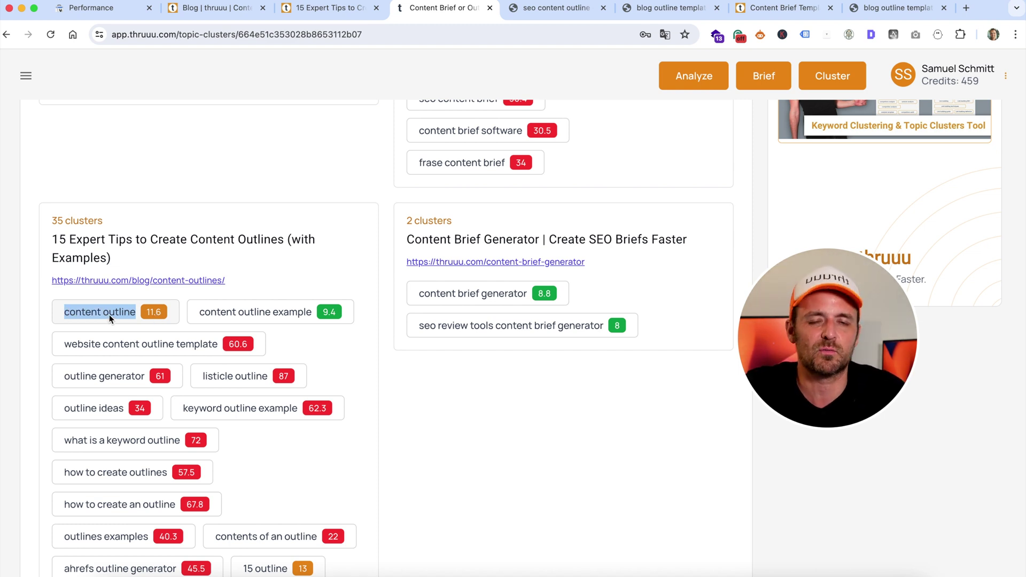
{"action": "triple_click", "coordinate": [256, 315]}
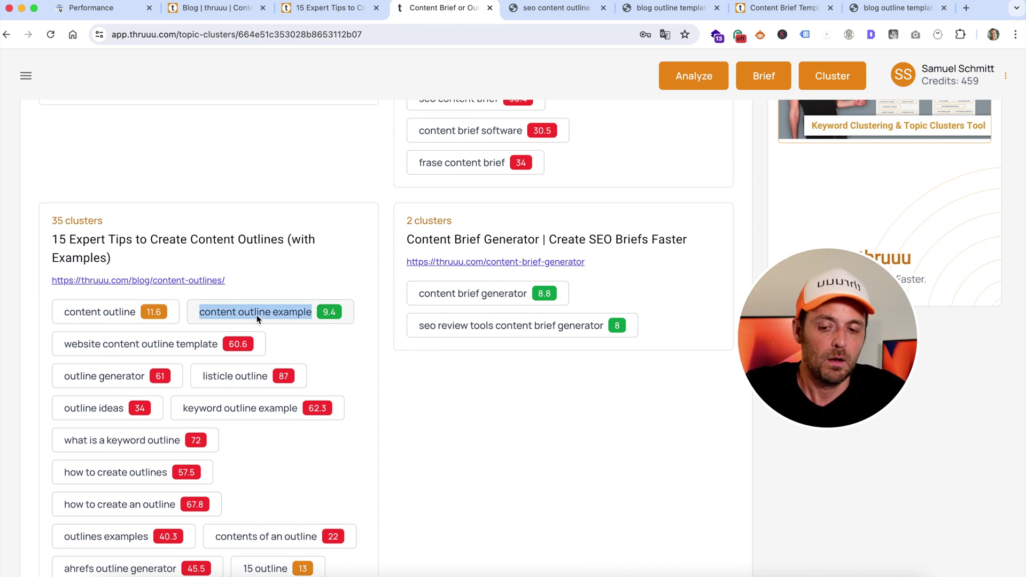
{"action": "double_click", "coordinate": [300, 313]}
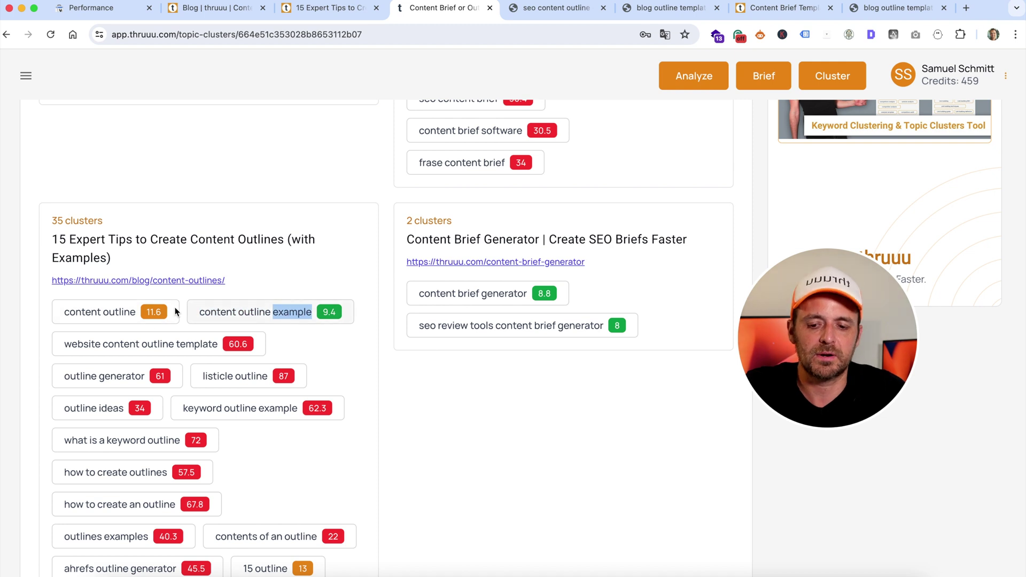
{"action": "triple_click", "coordinate": [124, 310]}
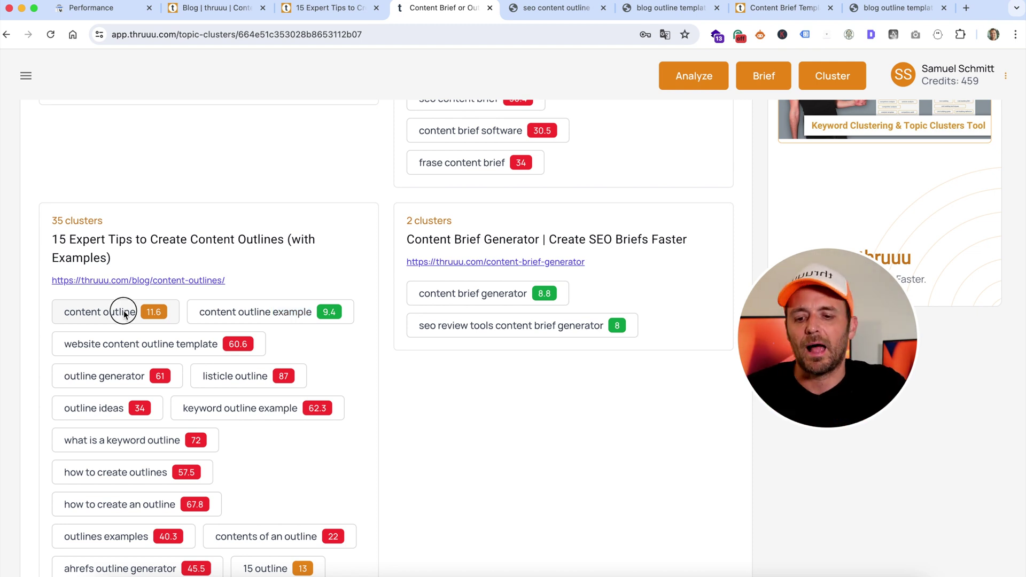
{"action": "triple_click", "coordinate": [229, 313]}
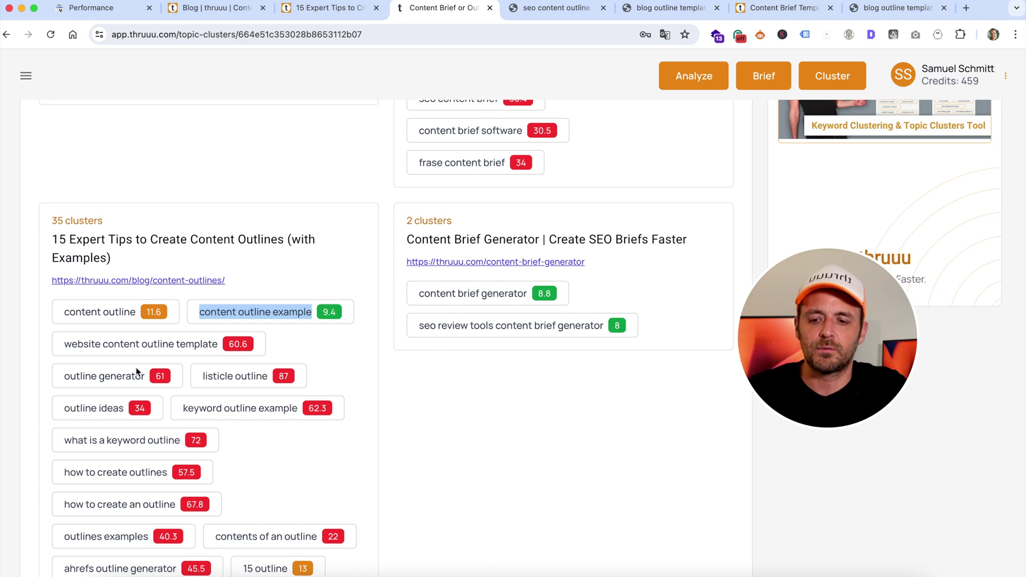
{"action": "triple_click", "coordinate": [61, 220]}
{"action": "left_click", "coordinate": [136, 224]}
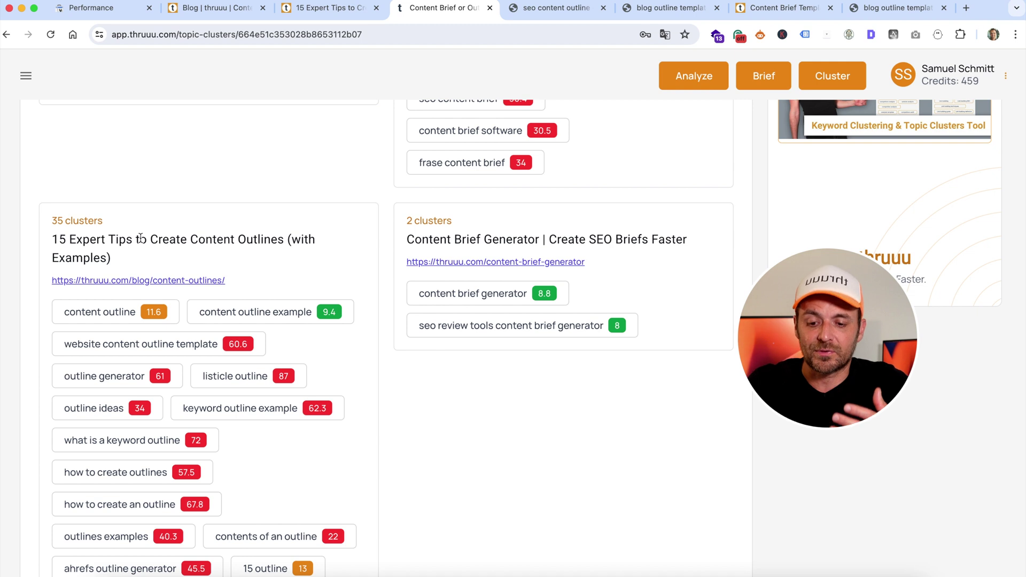
Compare the listicle outline cluster with the 15 Expert Tips page title by highlighting both, and reopen the published article
{"action": "triple_click", "coordinate": [217, 377]}
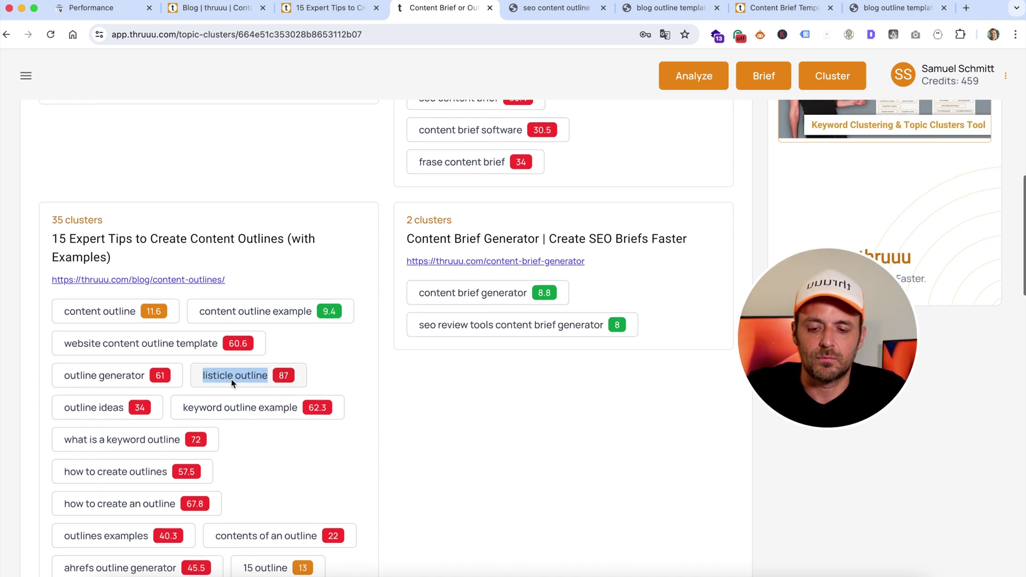
{"action": "scroll", "coordinate": [241, 335], "scroll_direction": "down", "scroll_amount": 2}
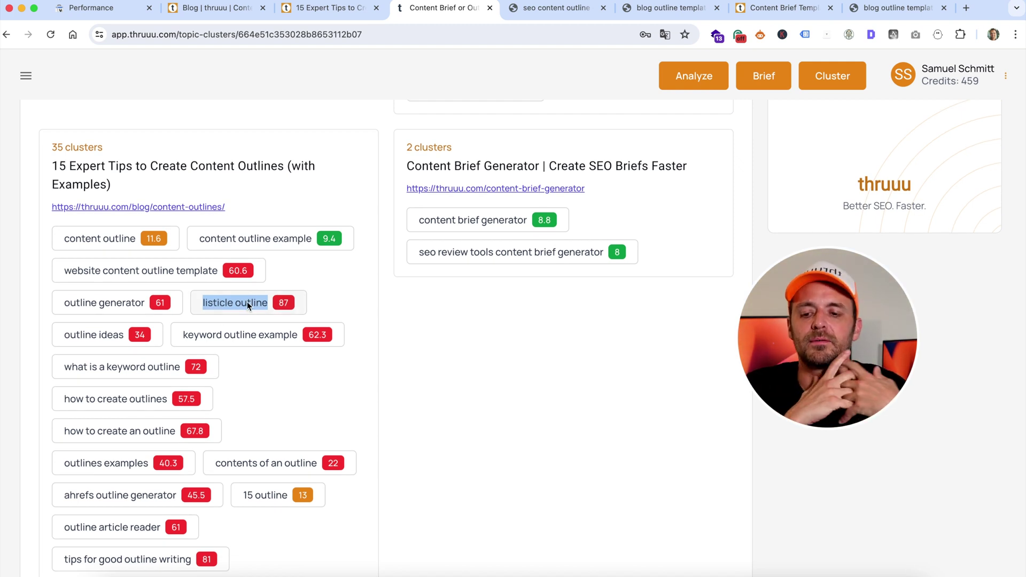
{"action": "left_click_drag", "start_coordinate": [54, 165], "coordinate": [284, 171]}
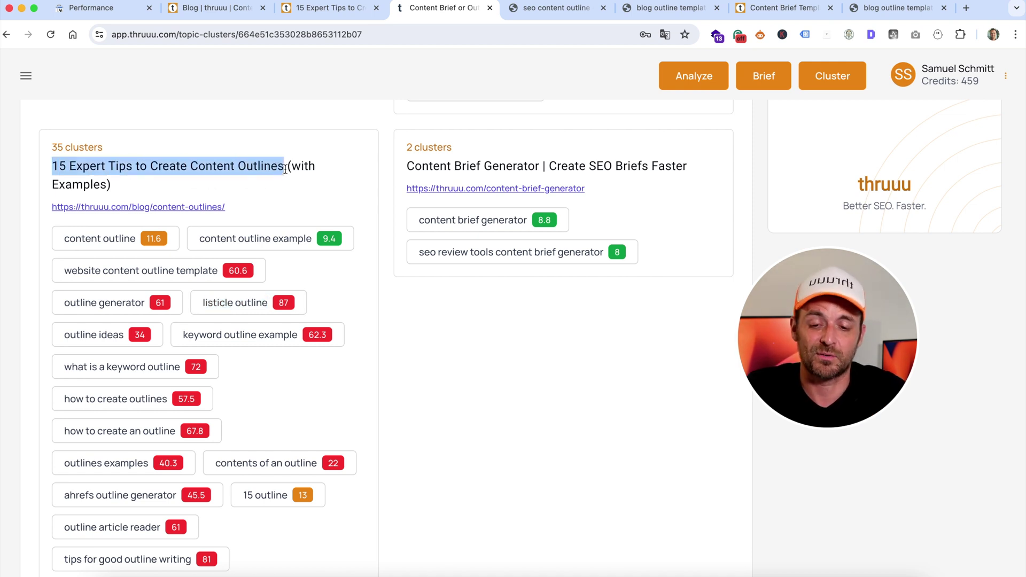
{"action": "triple_click", "coordinate": [222, 303]}
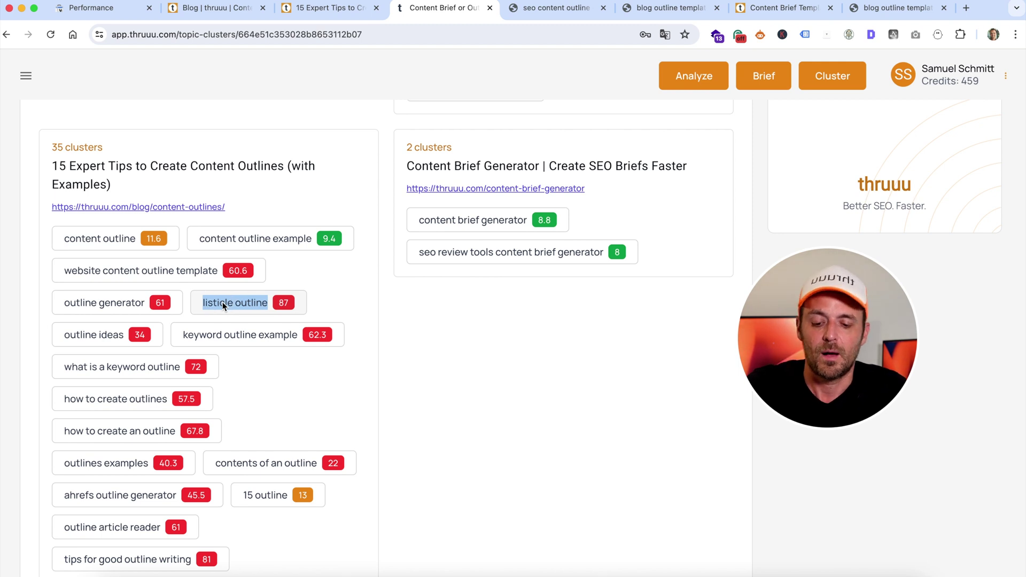
{"action": "left_click", "coordinate": [336, 9]}
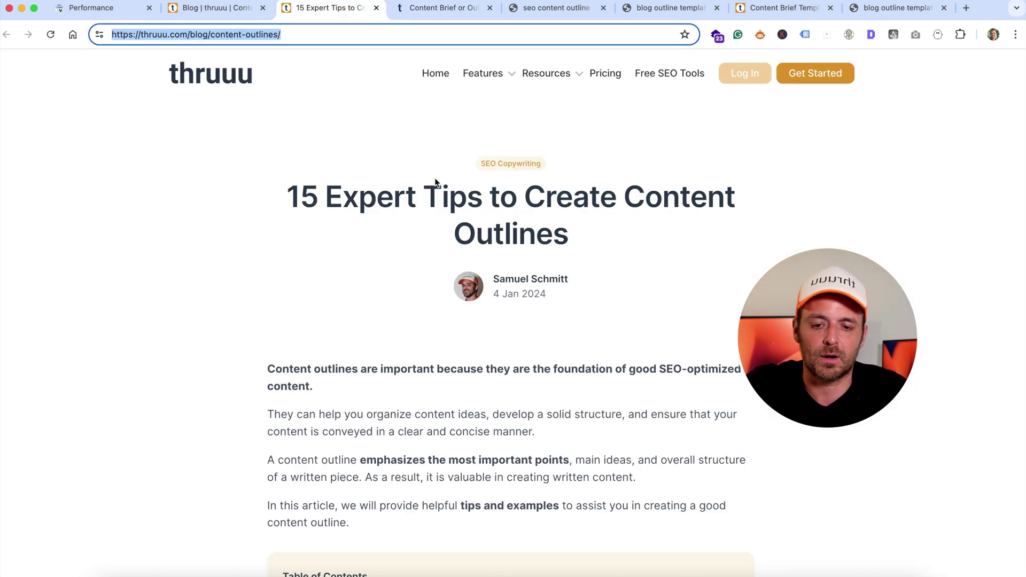
Search the published article for "listicle outline" and "listicle", and read its Listicle Content Outline section
{"action": "key", "text": "super+f"}
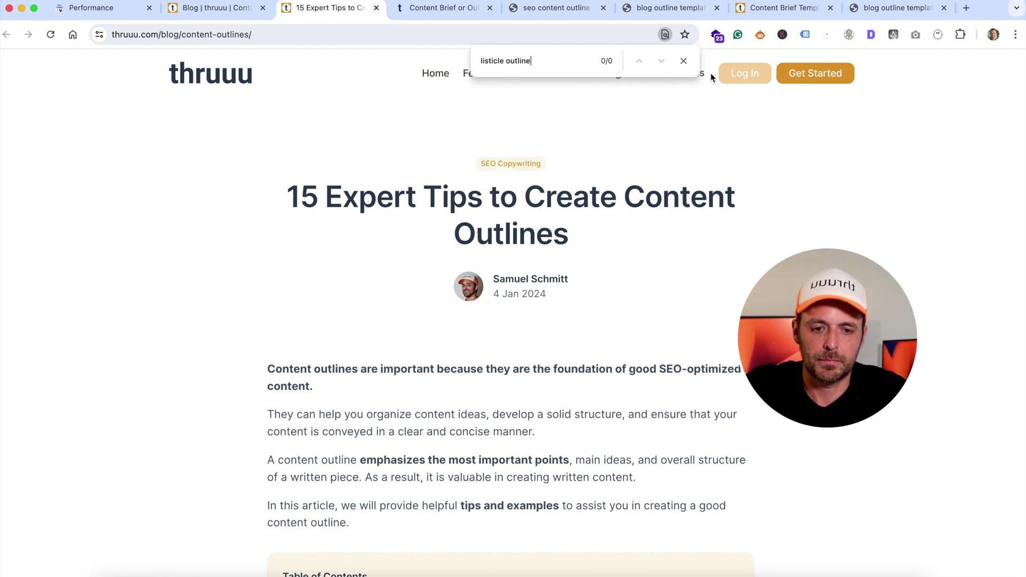
{"action": "left_click", "coordinate": [683, 61]}
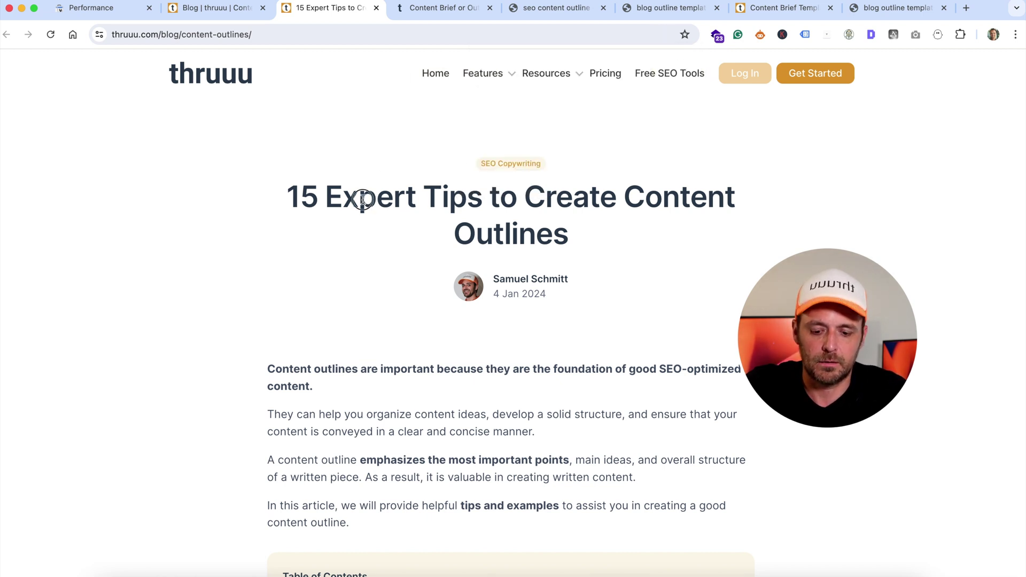
{"action": "key", "text": "super+f"}
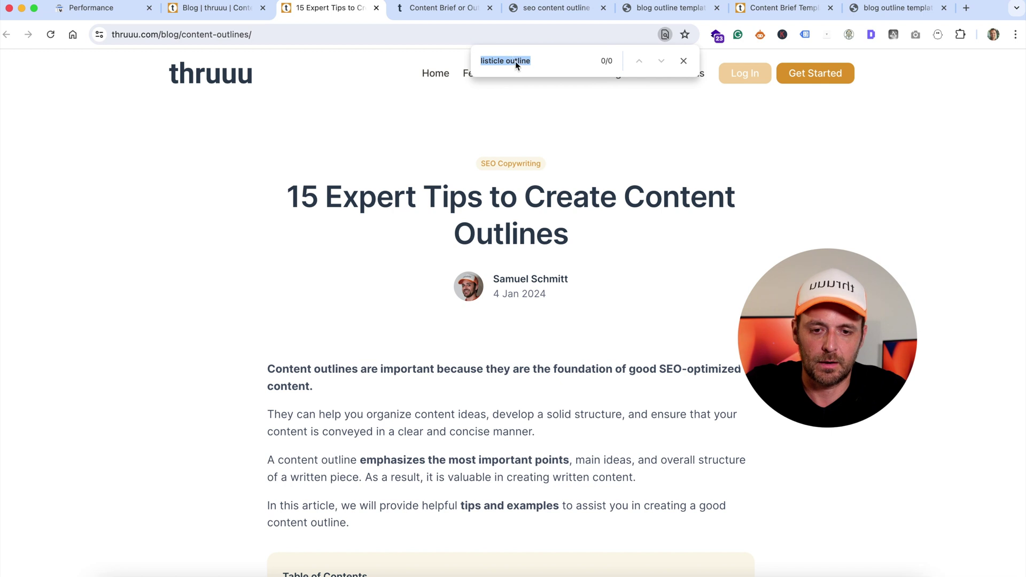
{"action": "type", "text": "listicle"}
{"action": "key", "text": "Return"}
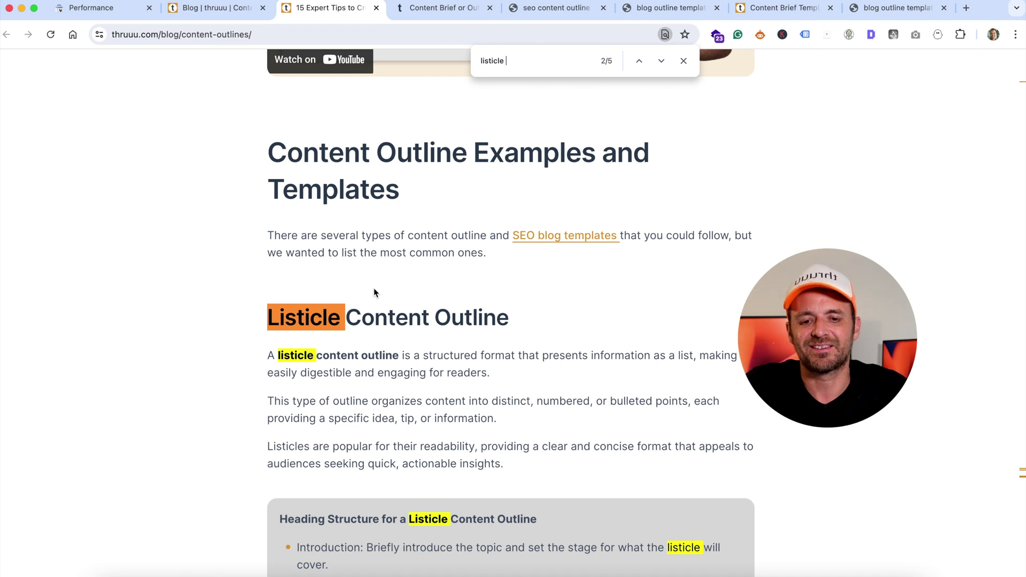
{"action": "scroll", "coordinate": [374, 292], "scroll_direction": "down", "scroll_amount": 3}
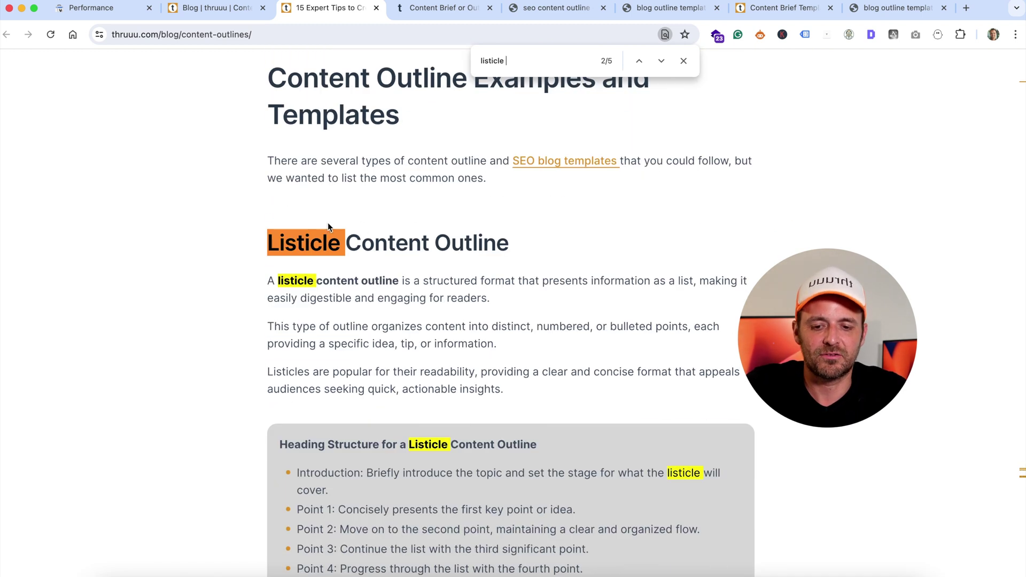
{"action": "scroll", "coordinate": [456, 255], "scroll_direction": "down", "scroll_amount": 5}
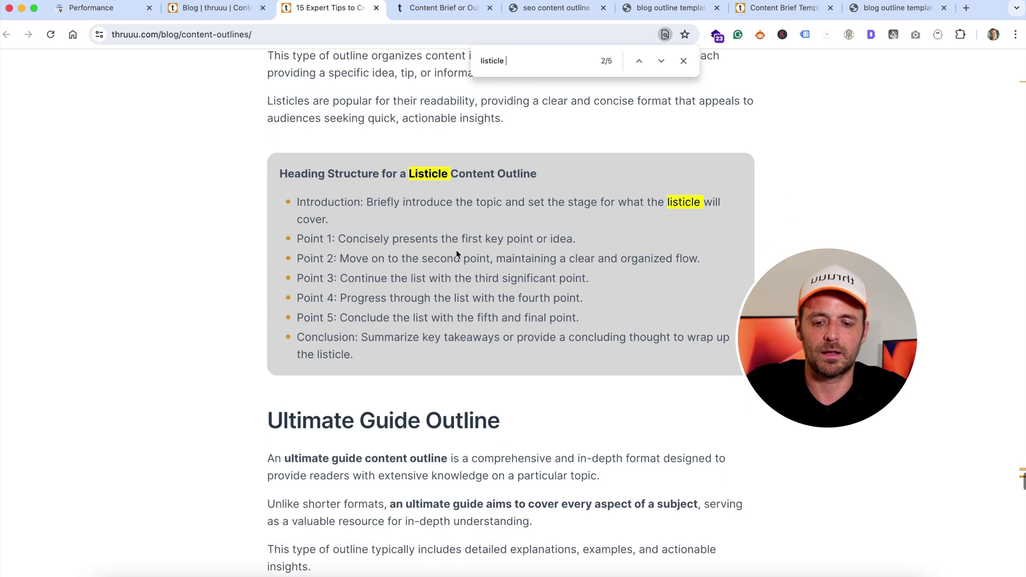
{"action": "scroll", "coordinate": [457, 249], "scroll_direction": "up", "scroll_amount": 2}
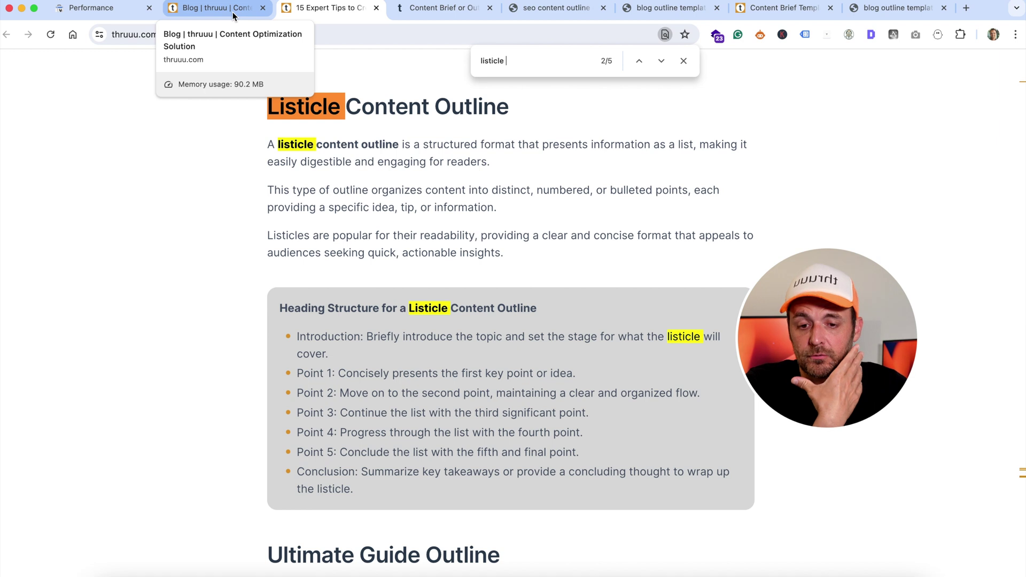
Return to the ranking pages and highlight the listicle outline cluster and the 15 Expert Tips page title to compare them
{"action": "left_click", "coordinate": [423, 11]}
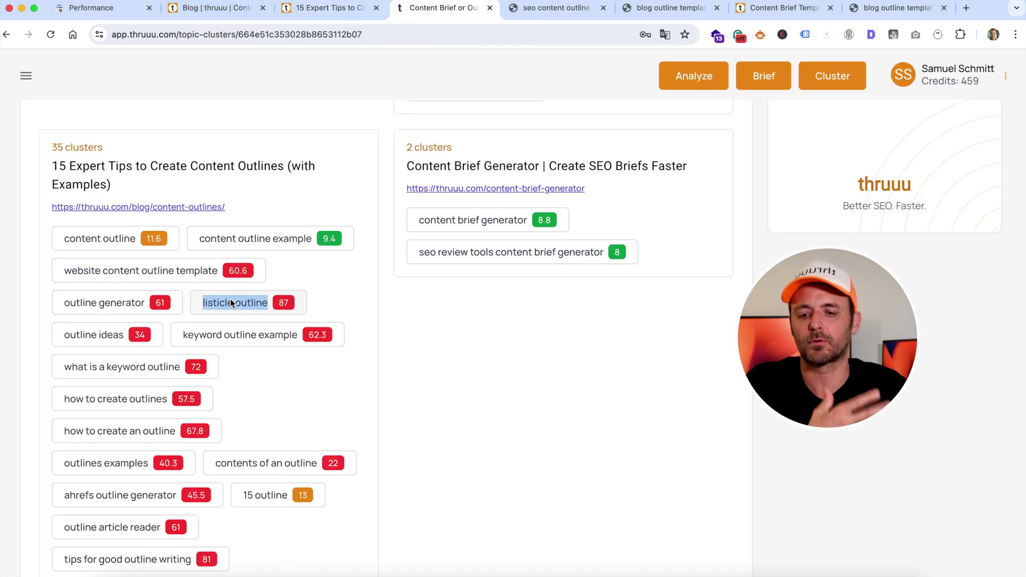
{"action": "scroll", "coordinate": [230, 301], "scroll_direction": "up", "scroll_amount": 3}
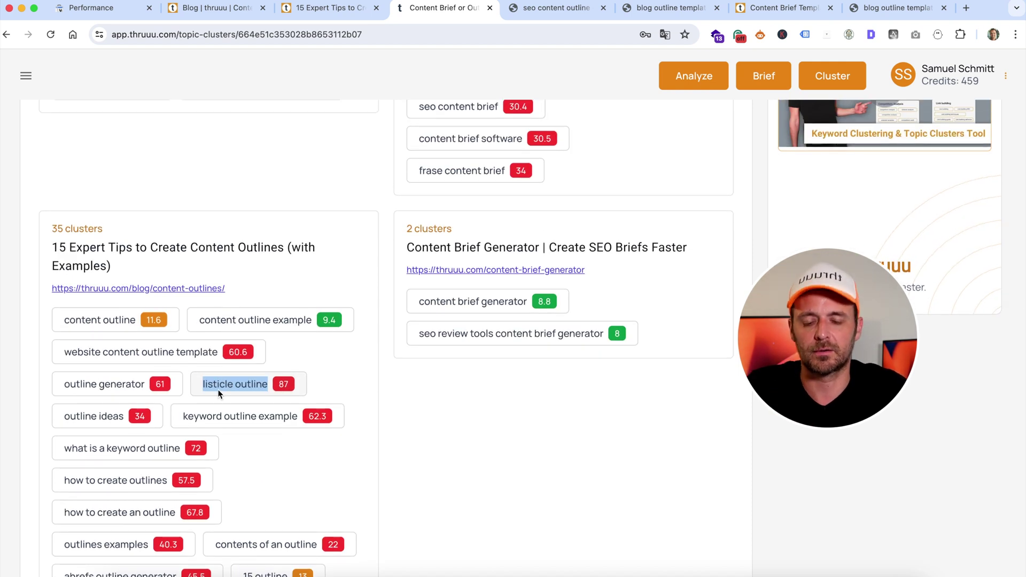
{"action": "triple_click", "coordinate": [240, 390]}
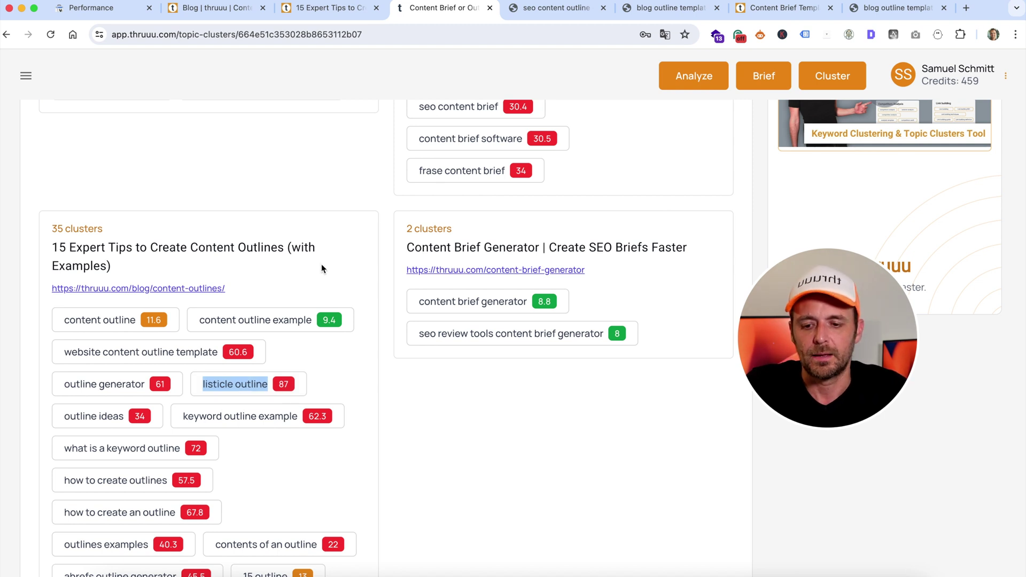
{"action": "left_click_drag", "start_coordinate": [54, 246], "coordinate": [144, 265]}
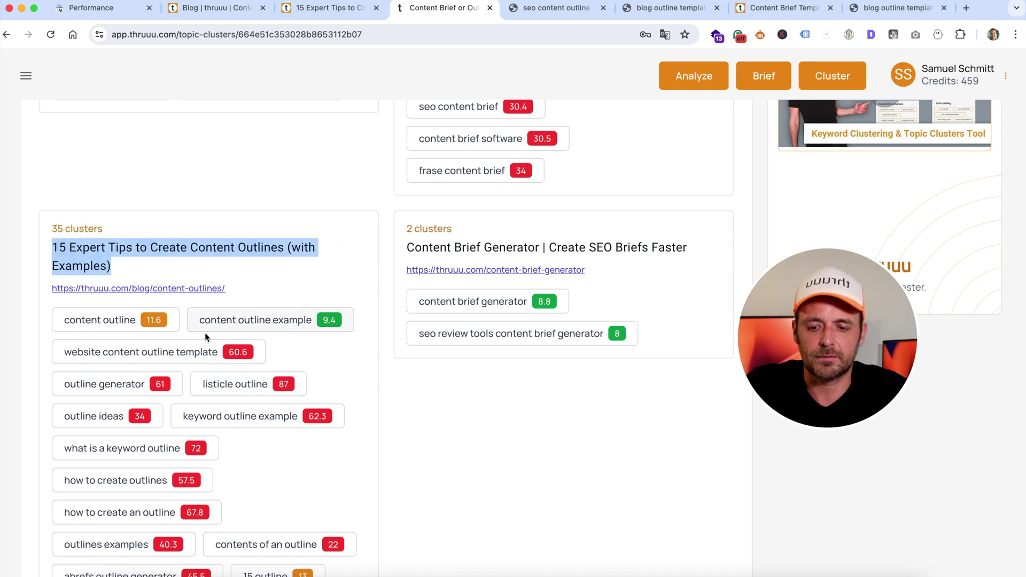
{"action": "triple_click", "coordinate": [237, 382]}
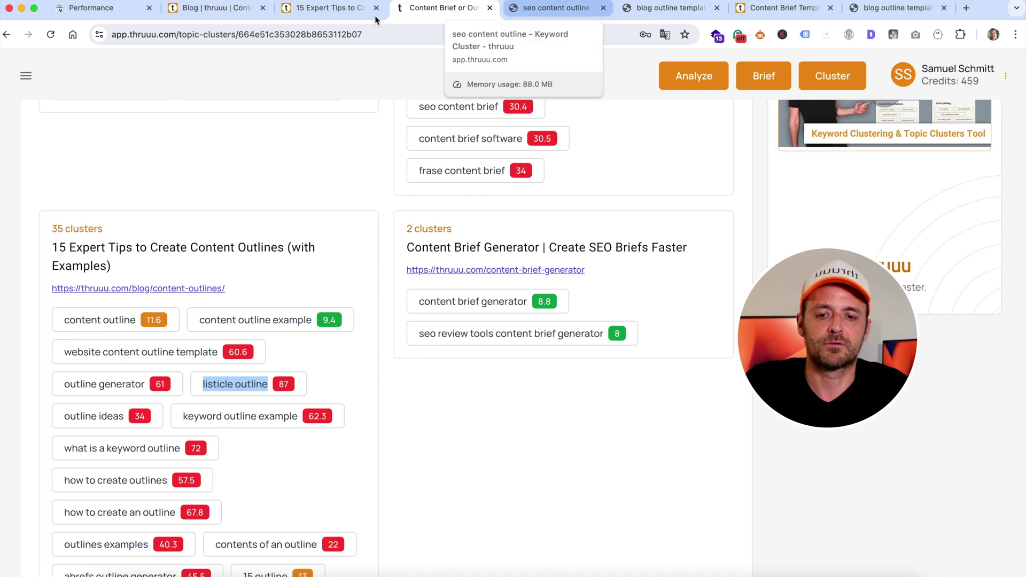
Reopen the published content outlines article and highlight the phrase "listicle content outline" in its listicle section
{"action": "key", "text": "super+f"}
{"action": "left_click", "coordinate": [321, 8]}
{"action": "key", "text": "super+f"}
{"action": "left_click_drag", "start_coordinate": [279, 144], "coordinate": [398, 144]}
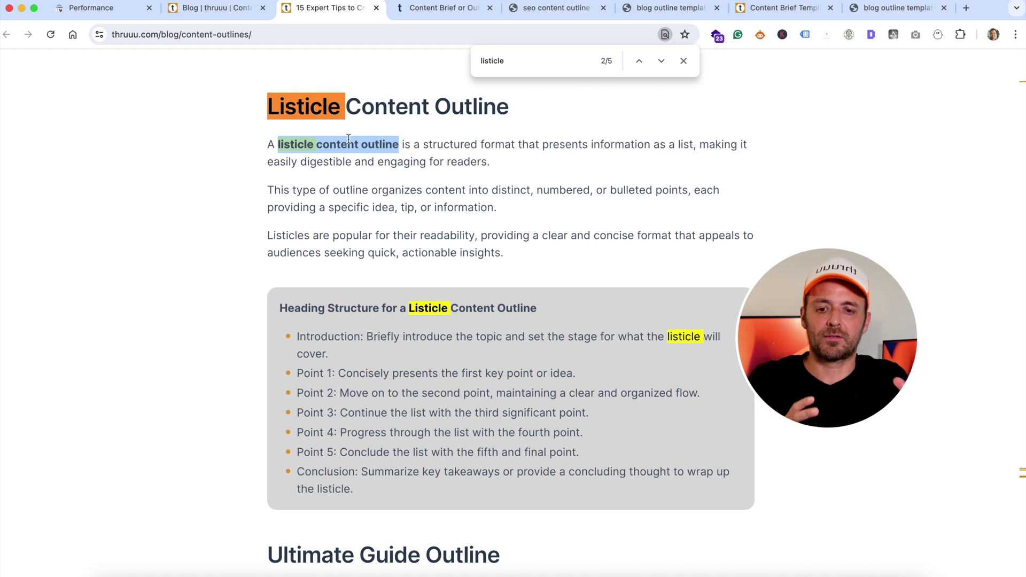
Return to the topic clusters project, open its list of clusters and filter it to display only favorites
{"action": "key", "text": "ctrl+Tab"}
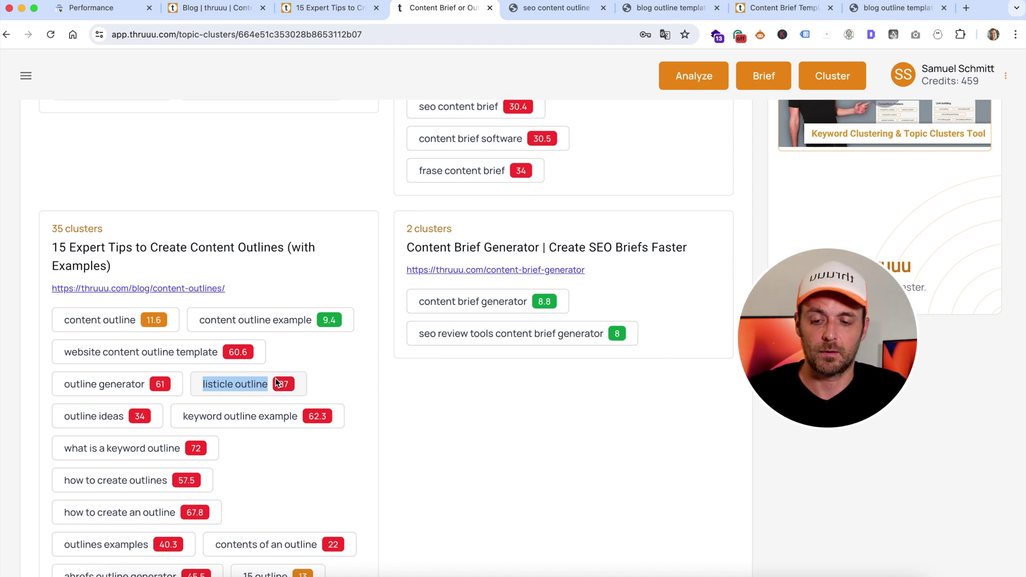
{"action": "left_click", "coordinate": [293, 369]}
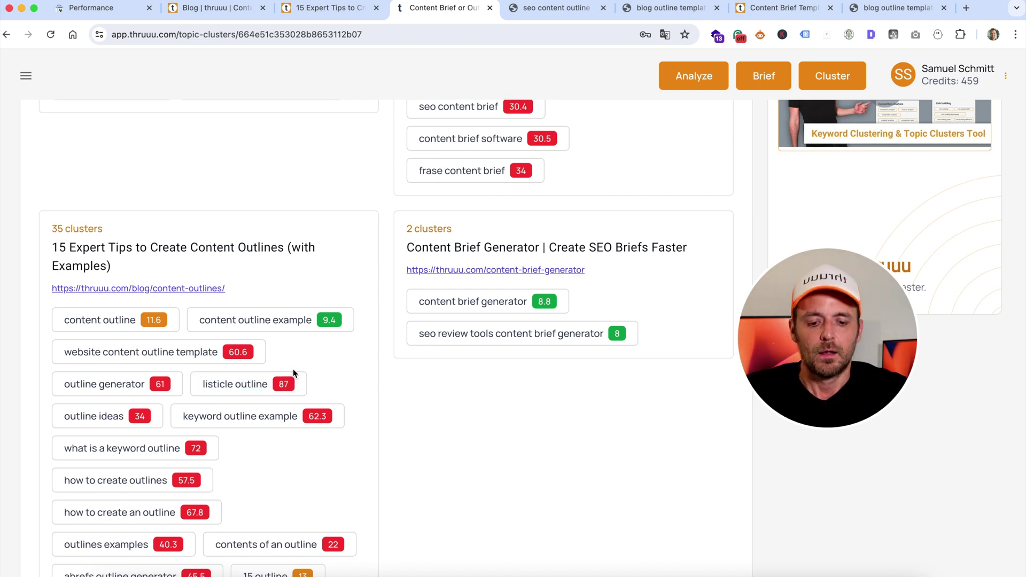
{"action": "scroll", "coordinate": [293, 369], "scroll_direction": "up", "scroll_amount": 5}
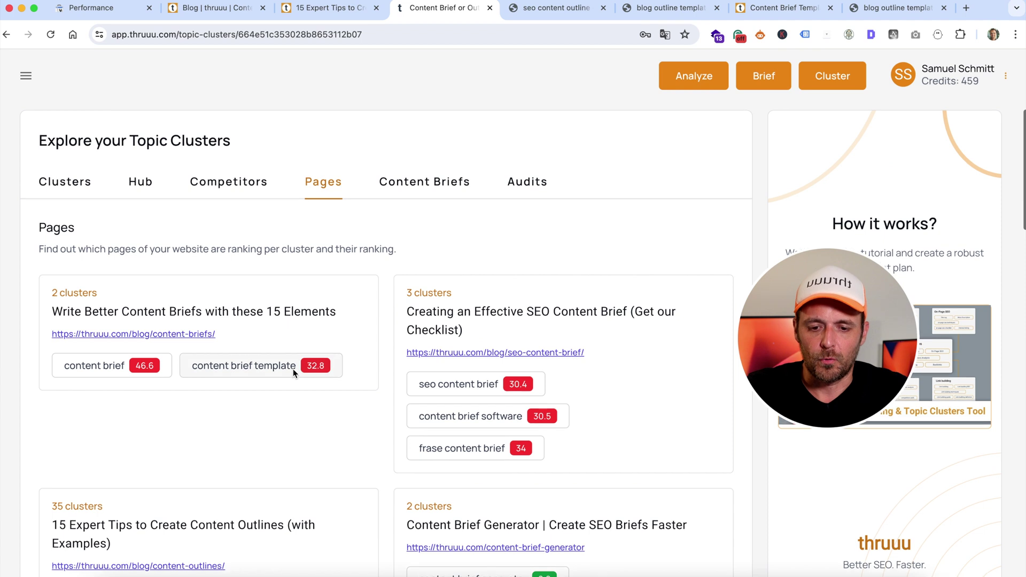
{"action": "scroll", "coordinate": [472, 245], "scroll_direction": "up", "scroll_amount": 2}
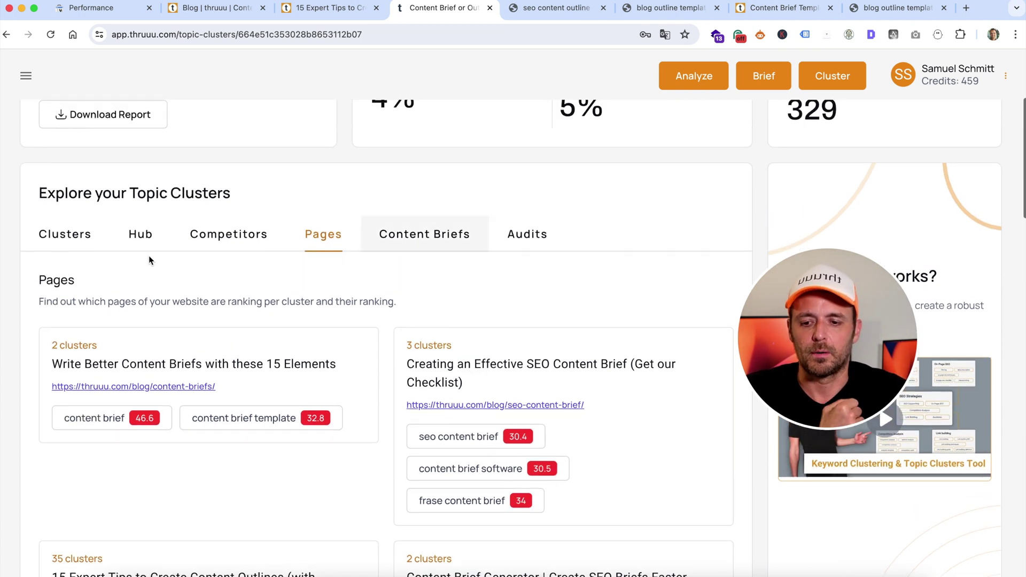
{"action": "left_click", "coordinate": [60, 247]}
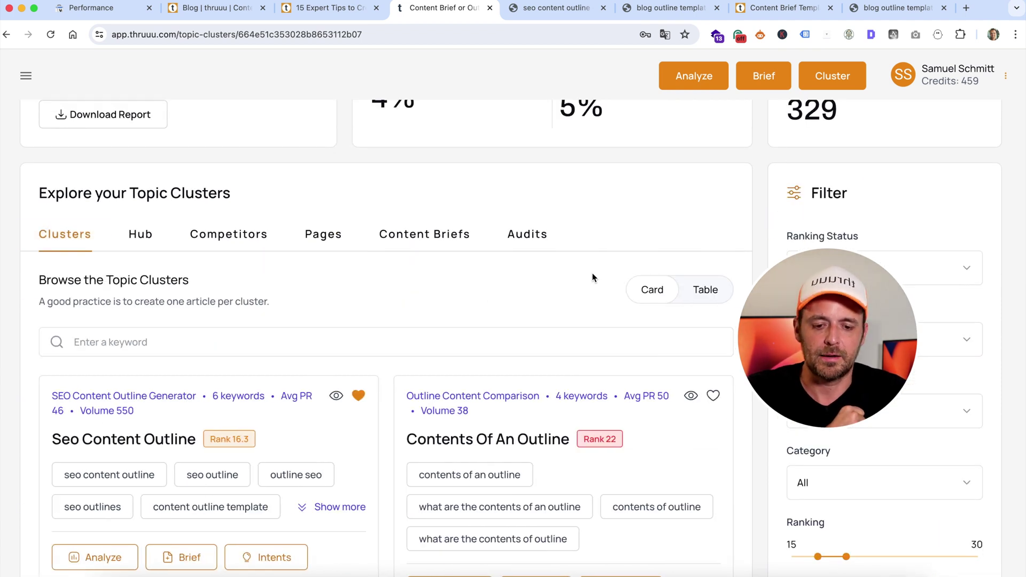
{"action": "scroll", "coordinate": [714, 390], "scroll_direction": "down", "scroll_amount": 1}
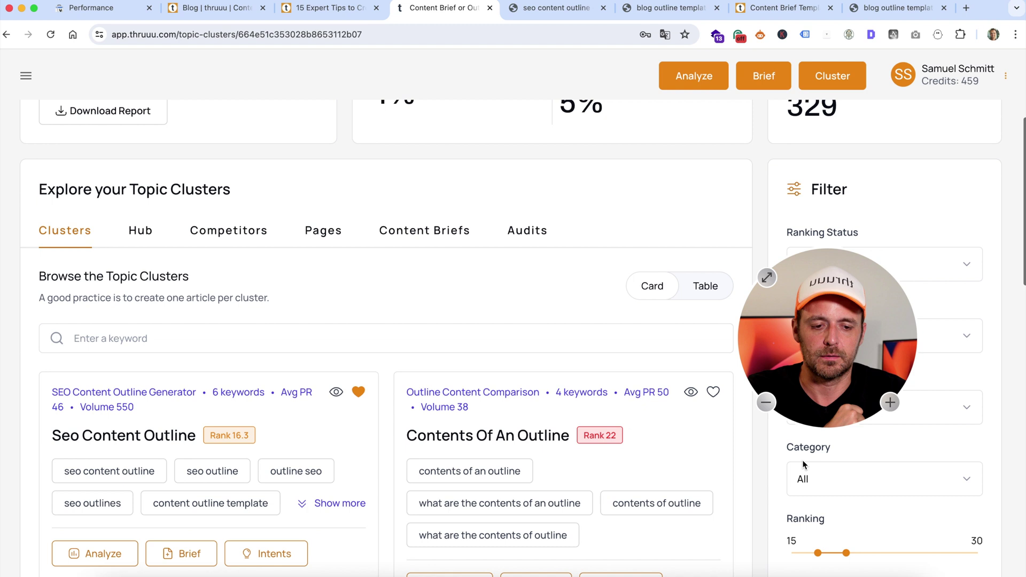
{"action": "scroll", "coordinate": [865, 484], "scroll_direction": "down", "scroll_amount": 6}
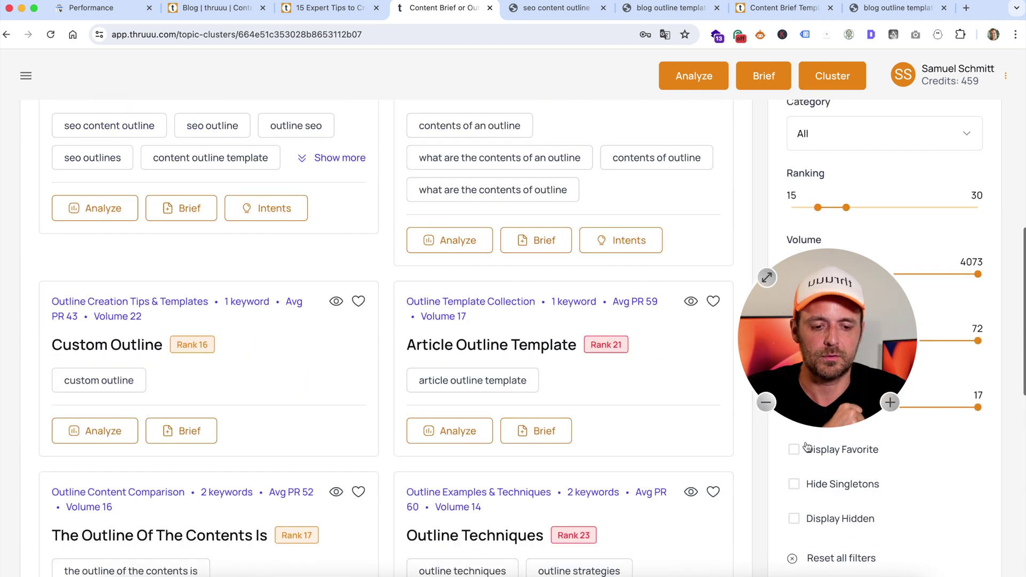
{"action": "left_click", "coordinate": [794, 451]}
Widen the ranking filter of the clusters list to a range of 1 to 100
{"action": "scroll", "coordinate": [614, 406], "scroll_direction": "up", "scroll_amount": 5}
{"action": "scroll", "coordinate": [614, 407], "scroll_direction": "down", "scroll_amount": 4}
{"action": "left_click_drag", "start_coordinate": [818, 487], "coordinate": [772, 489]}
{"action": "left_click", "coordinate": [972, 484]}
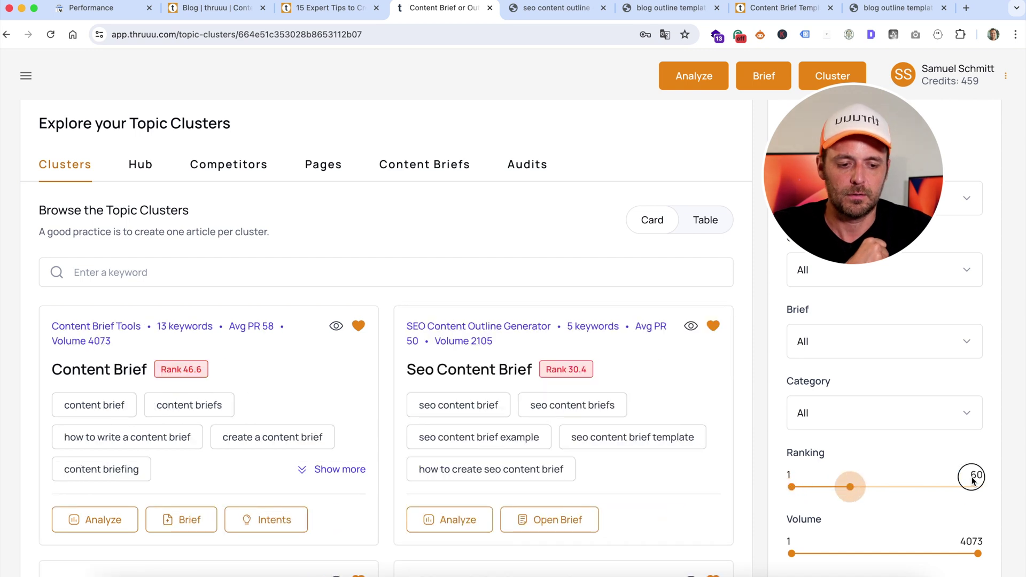
Show the favorite clusters as a table and review its topics down to Keyword Outline Example
{"action": "left_click", "coordinate": [705, 224]}
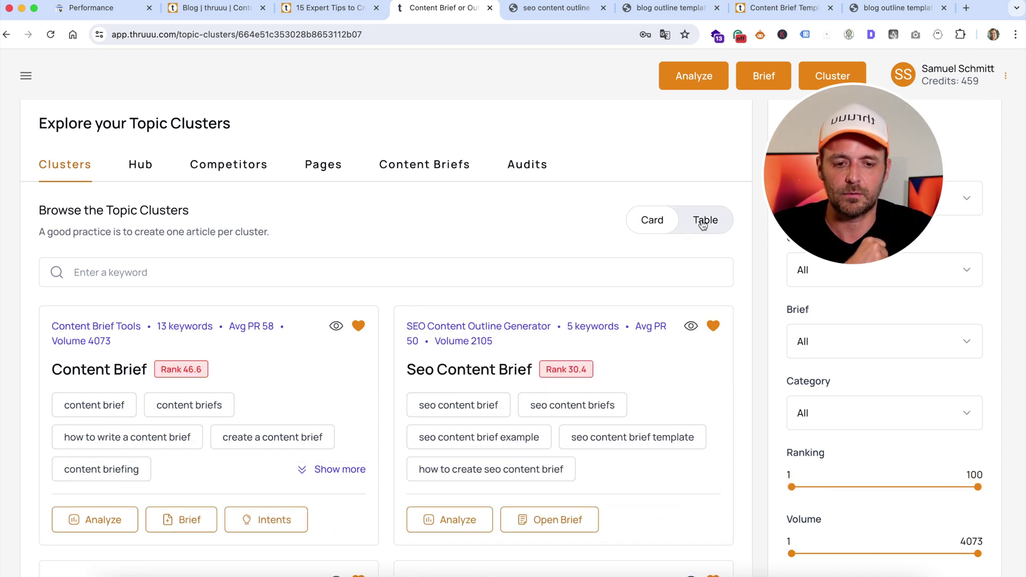
{"action": "scroll", "coordinate": [386, 214], "scroll_direction": "down", "scroll_amount": 3}
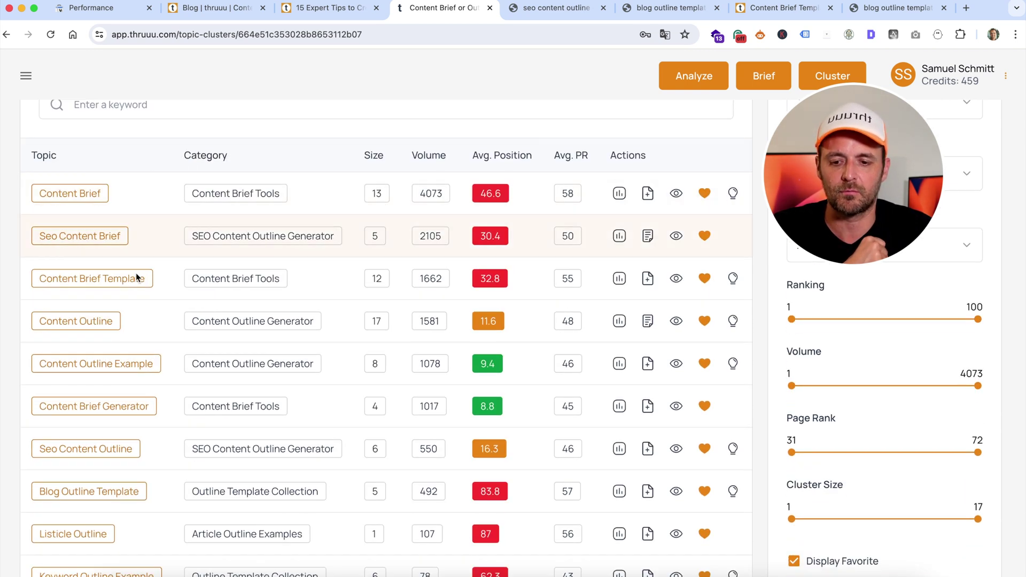
{"action": "scroll", "coordinate": [123, 441], "scroll_direction": "down", "scroll_amount": 2}
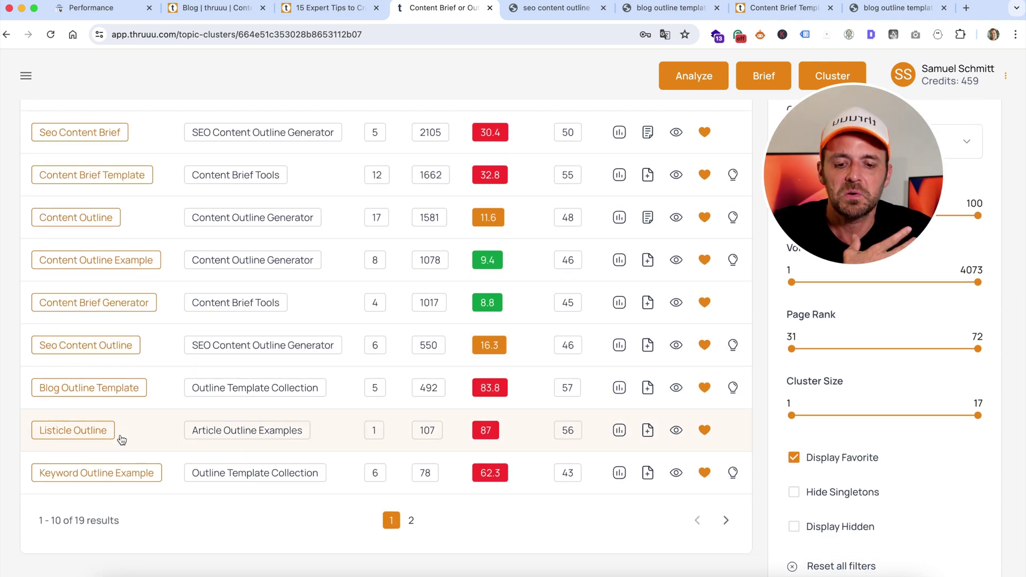
{"action": "scroll", "coordinate": [122, 439], "scroll_direction": "up", "scroll_amount": 5}
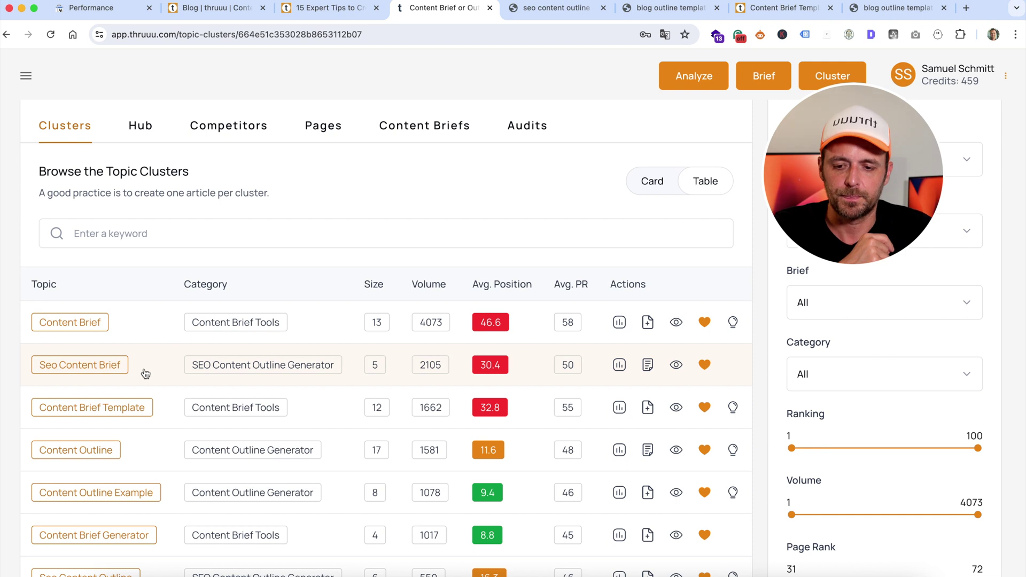
Open the content brief of the Seo Content Brief cluster and review its writer directive, SERP insights, competitors analysis and article summary
{"action": "left_click", "coordinate": [647, 365]}
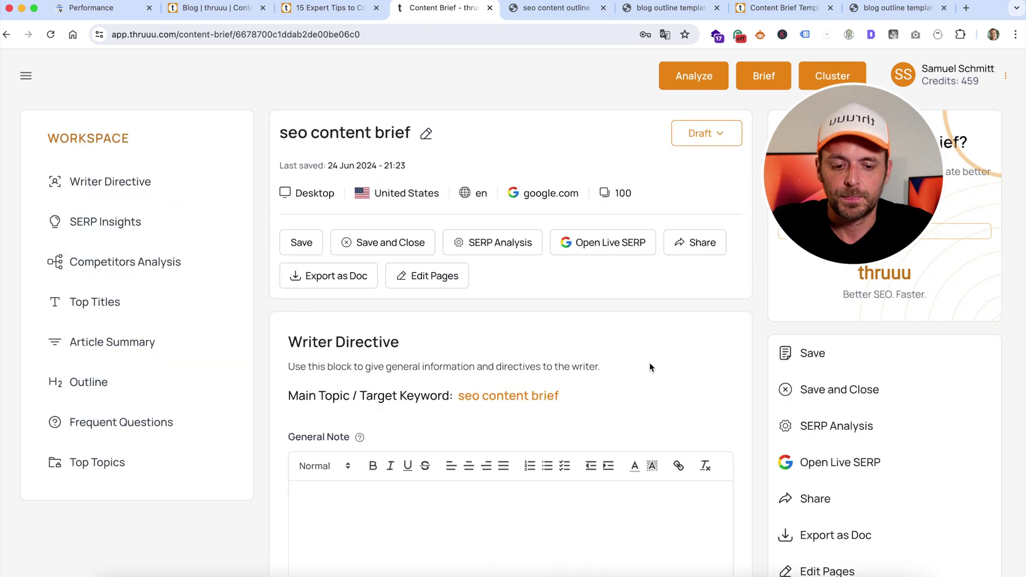
{"action": "scroll", "coordinate": [590, 323], "scroll_direction": "down", "scroll_amount": 5}
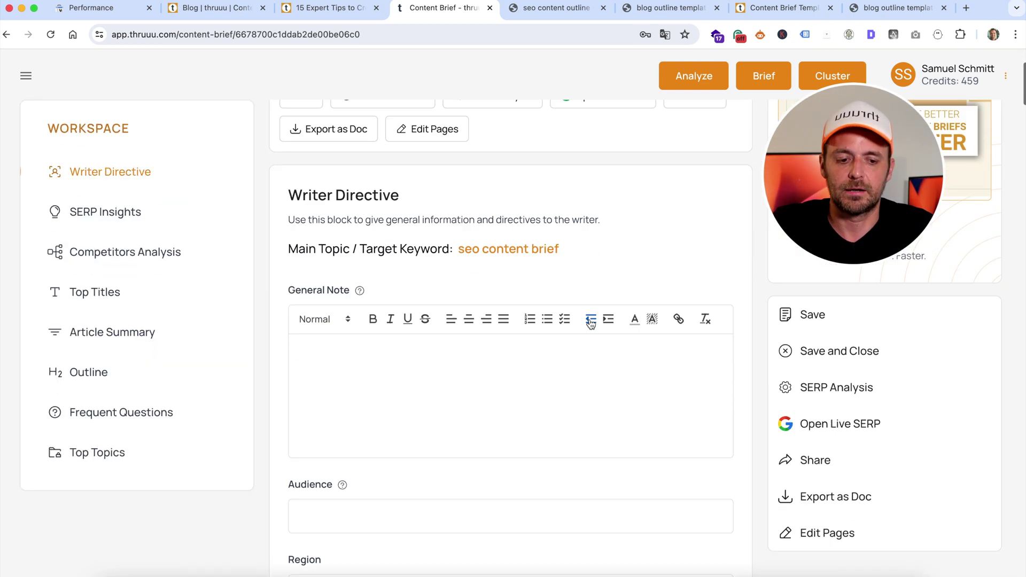
{"action": "scroll", "coordinate": [590, 324], "scroll_direction": "down", "scroll_amount": 9}
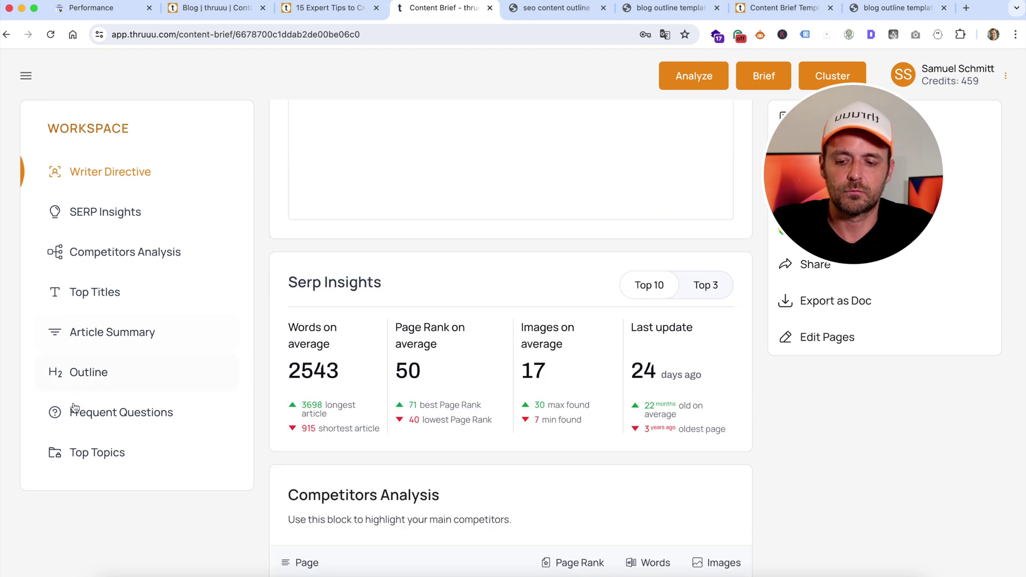
{"action": "scroll", "coordinate": [517, 350], "scroll_direction": "down", "scroll_amount": 12}
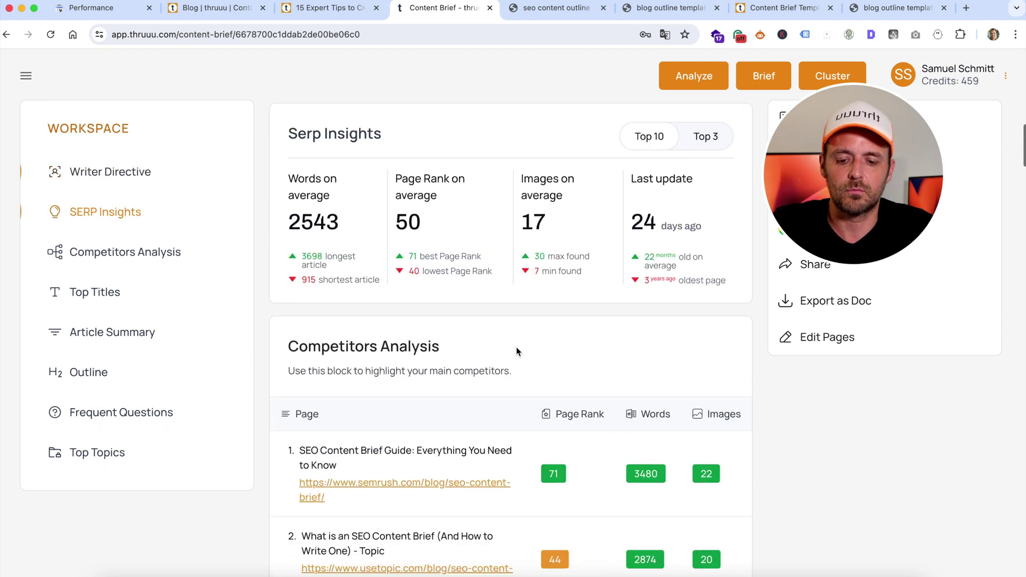
{"action": "scroll", "coordinate": [516, 350], "scroll_direction": "down", "scroll_amount": 10}
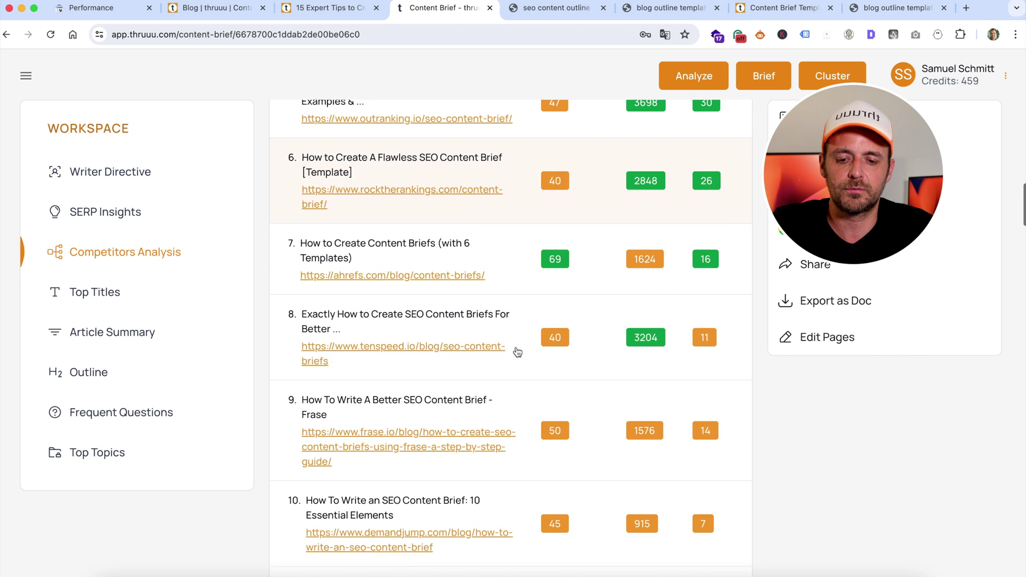
{"action": "scroll", "coordinate": [518, 337], "scroll_direction": "down", "scroll_amount": 13}
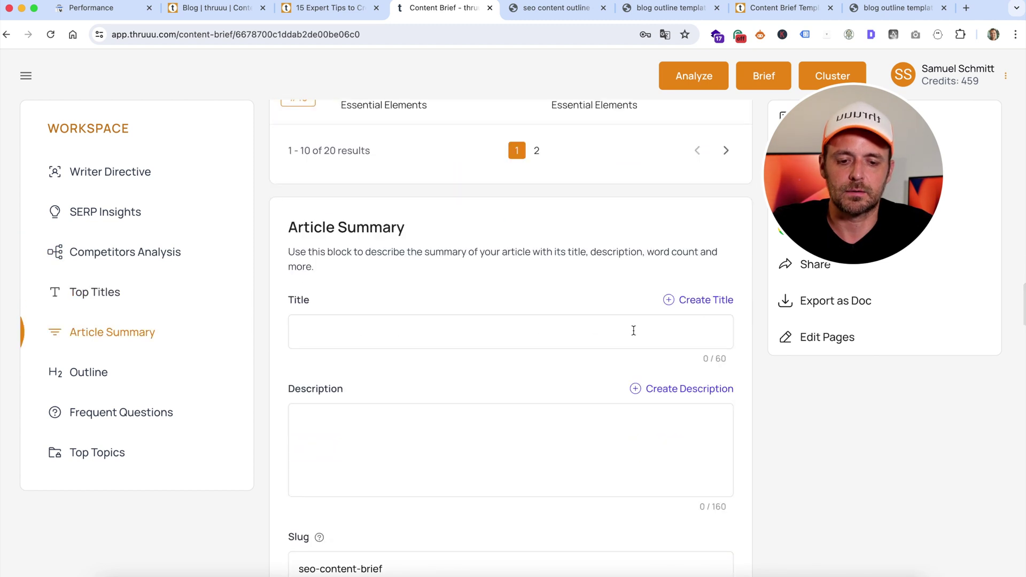
Examine the ranking title examples and the AI title option for the article, and return to the brief without choosing a title
{"action": "left_click", "coordinate": [702, 301]}
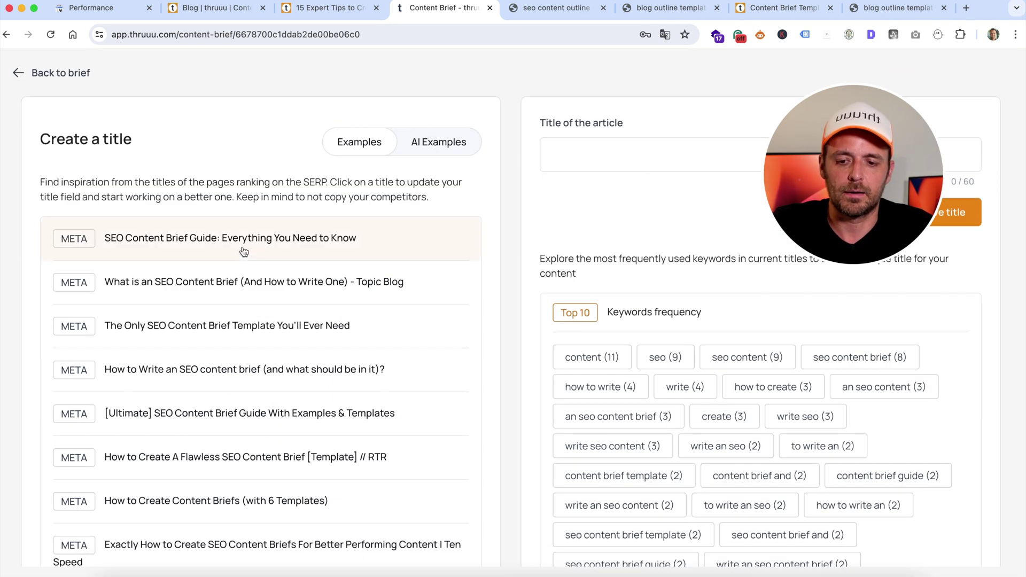
{"action": "left_click", "coordinate": [431, 150]}
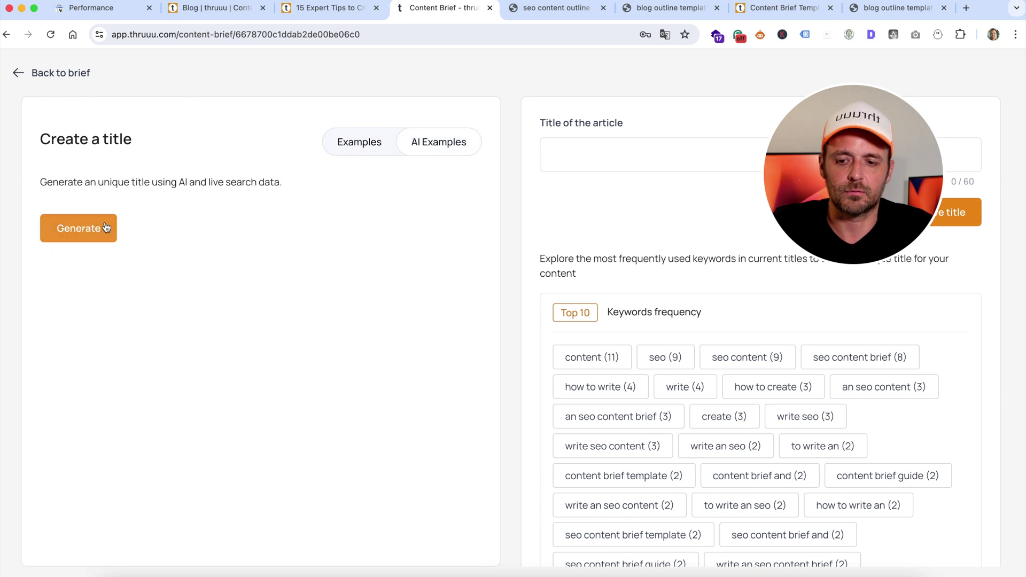
{"action": "left_click", "coordinate": [49, 72]}
Append competitor headings "SEO Content Brief Guide: Everything You Need to Know" and "What Is an SEO Content Brief?" to the outline, and open AI outlines
{"action": "scroll", "coordinate": [447, 357], "scroll_direction": "down", "scroll_amount": 15}
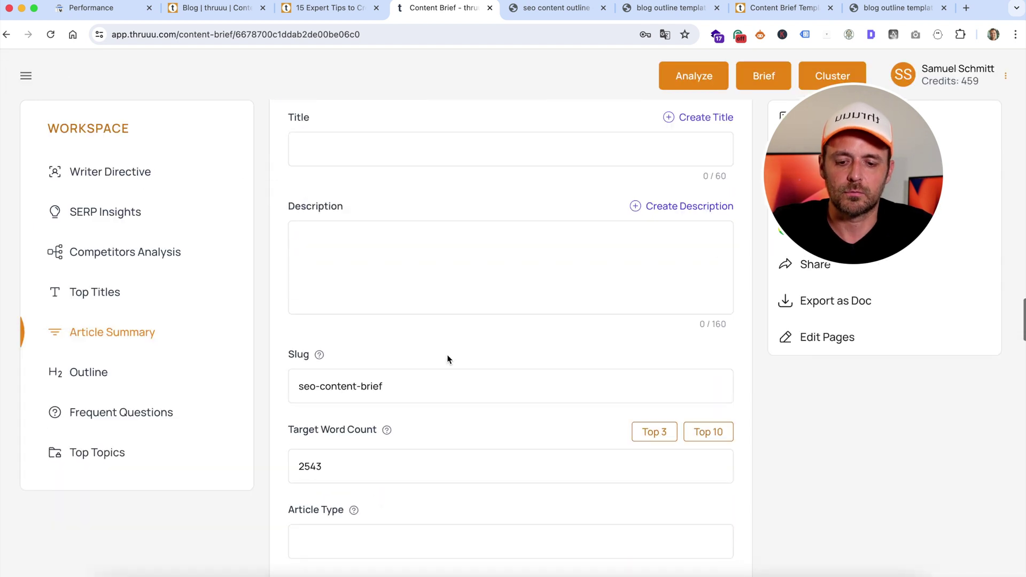
{"action": "left_click", "coordinate": [532, 389]}
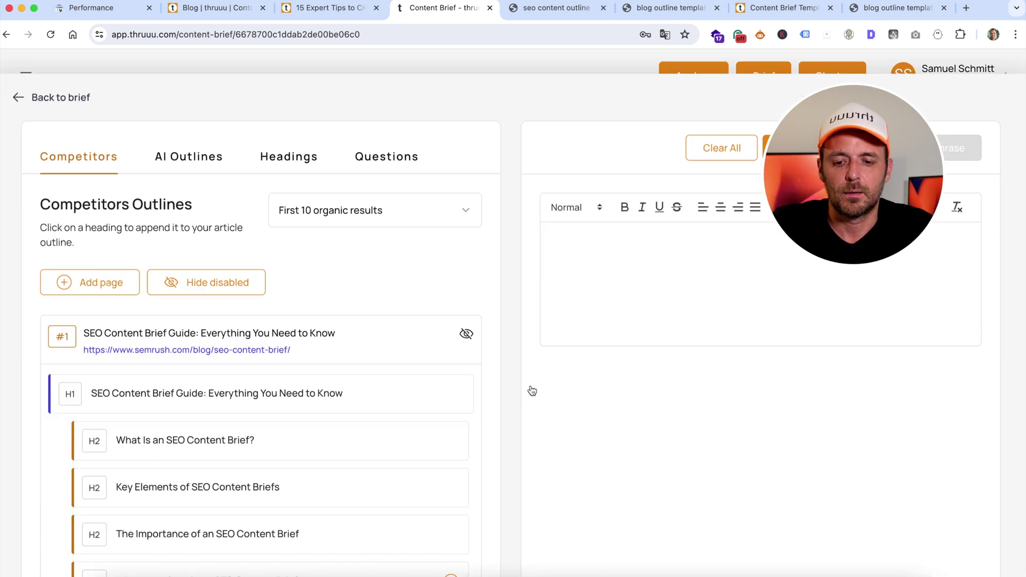
{"action": "left_click", "coordinate": [186, 378]}
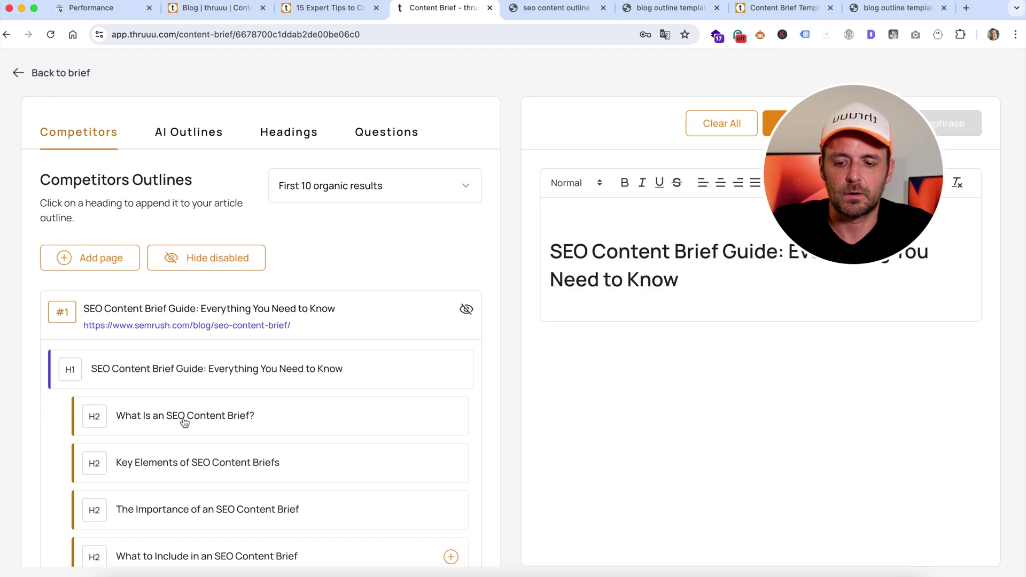
{"action": "left_click", "coordinate": [183, 419]}
{"action": "left_click", "coordinate": [201, 131]}
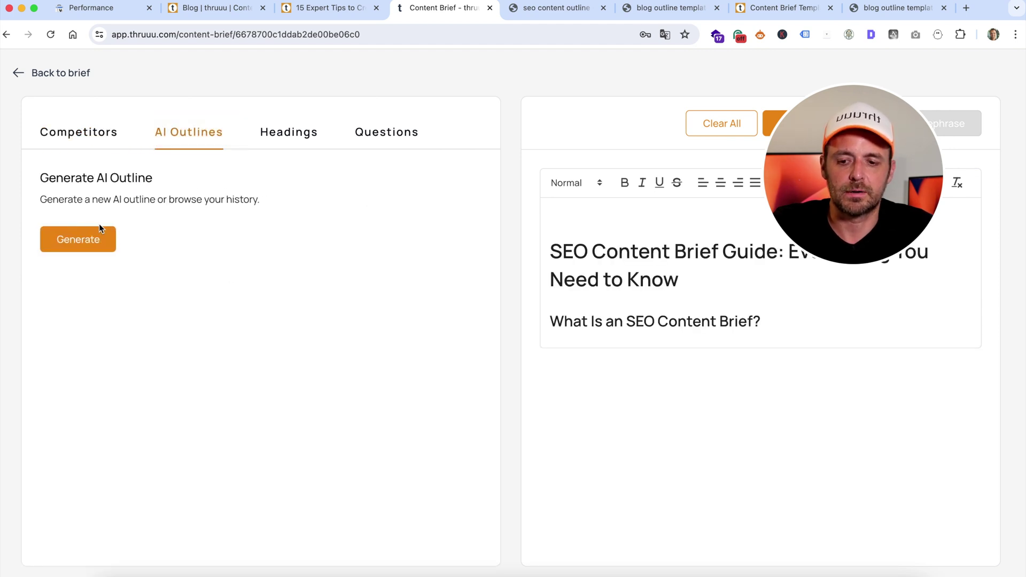